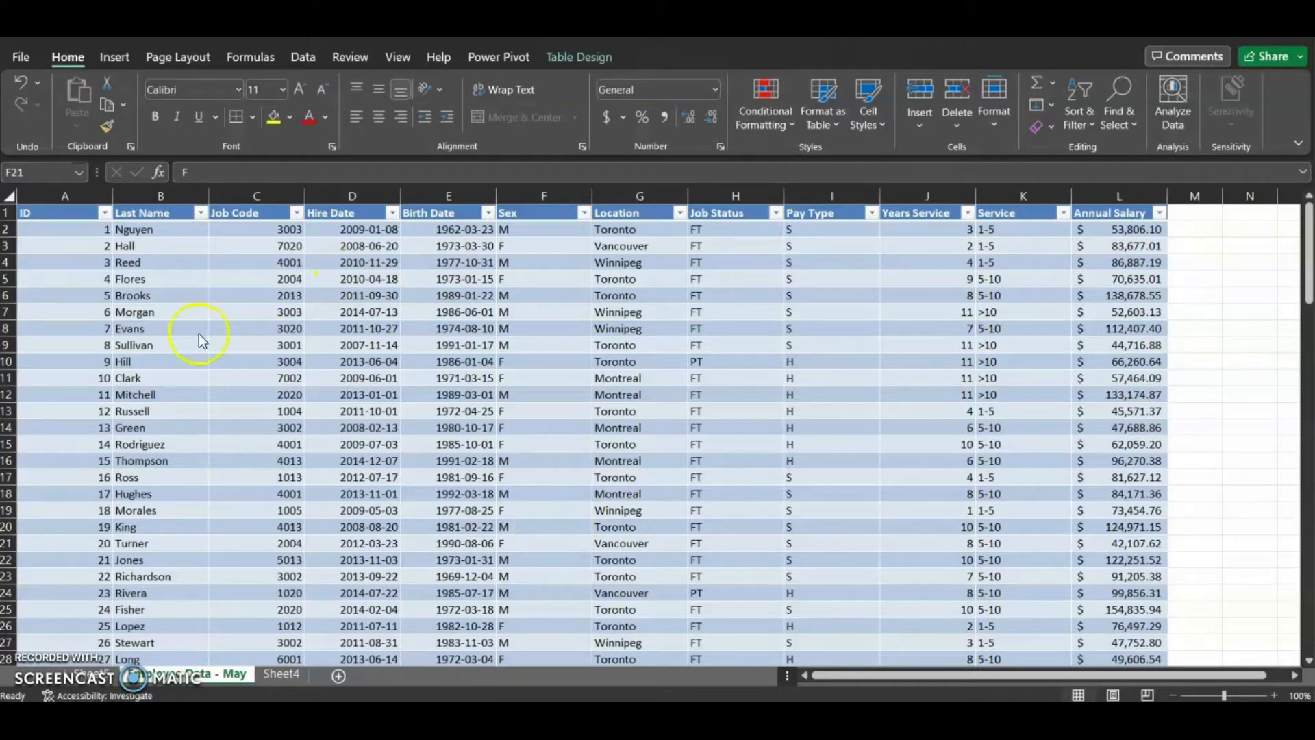
Insert a PivotTable from Table1 on a new worksheet
{"action": "left_click", "coordinate": [119, 57]}
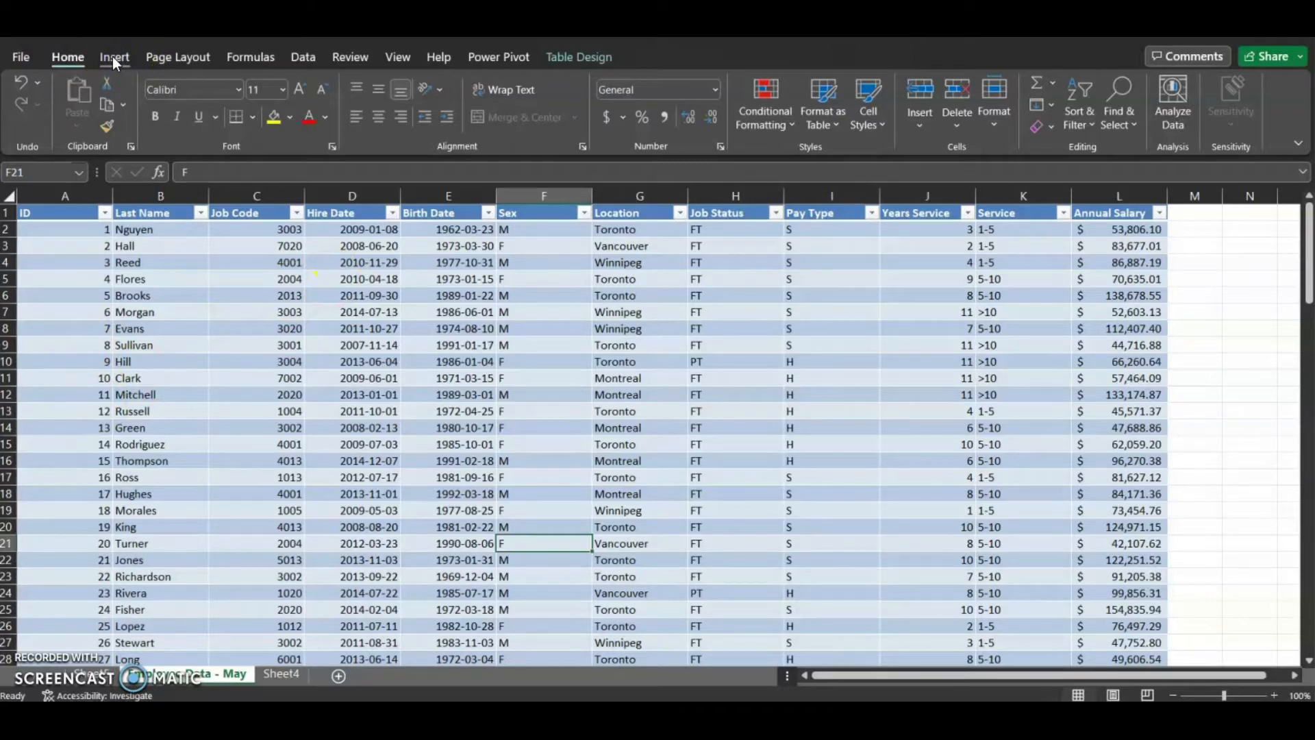
{"action": "left_click", "coordinate": [112, 56]}
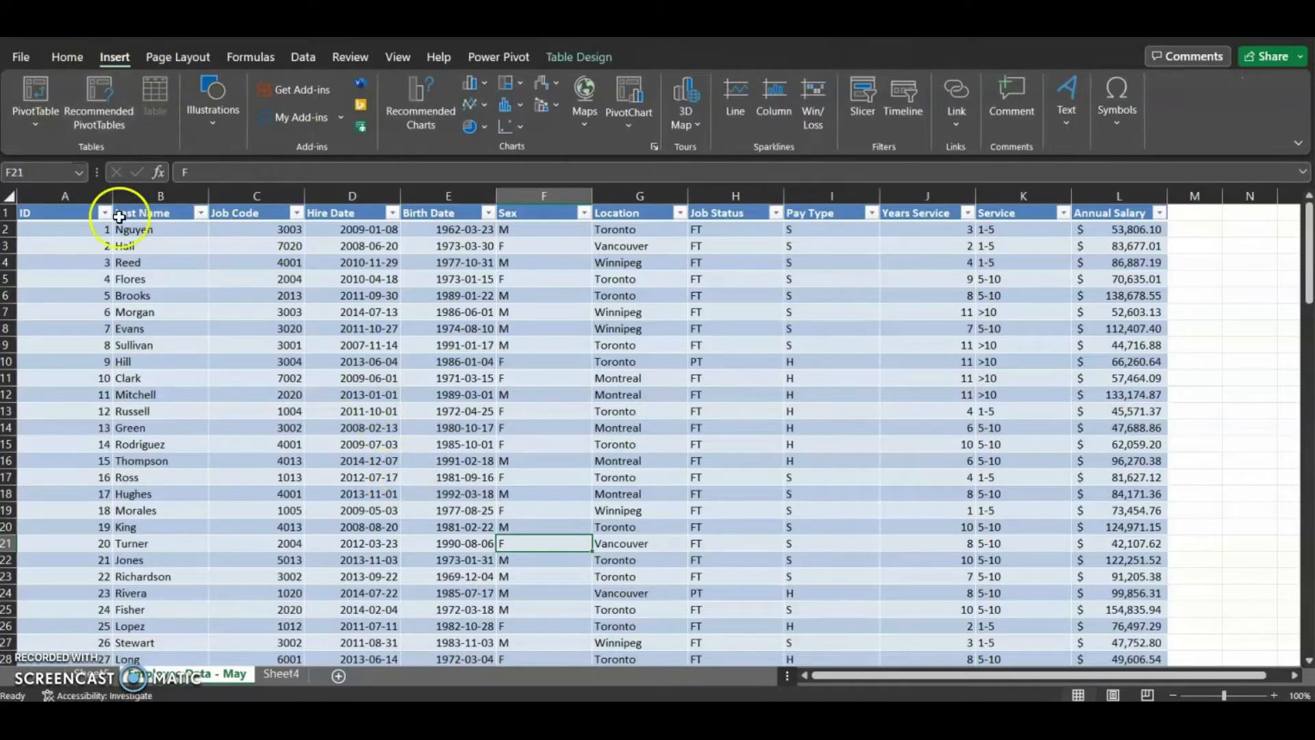
{"action": "left_click", "coordinate": [39, 95]}
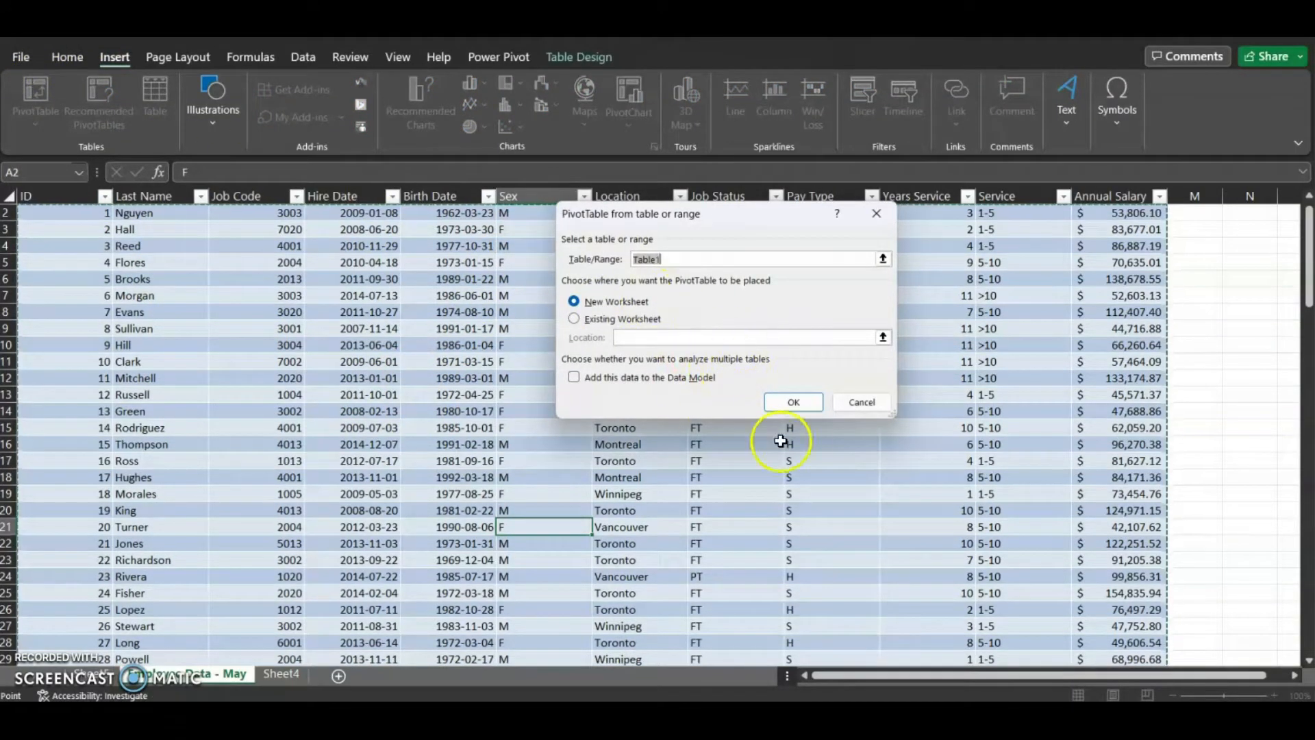
{"action": "left_click", "coordinate": [794, 403]}
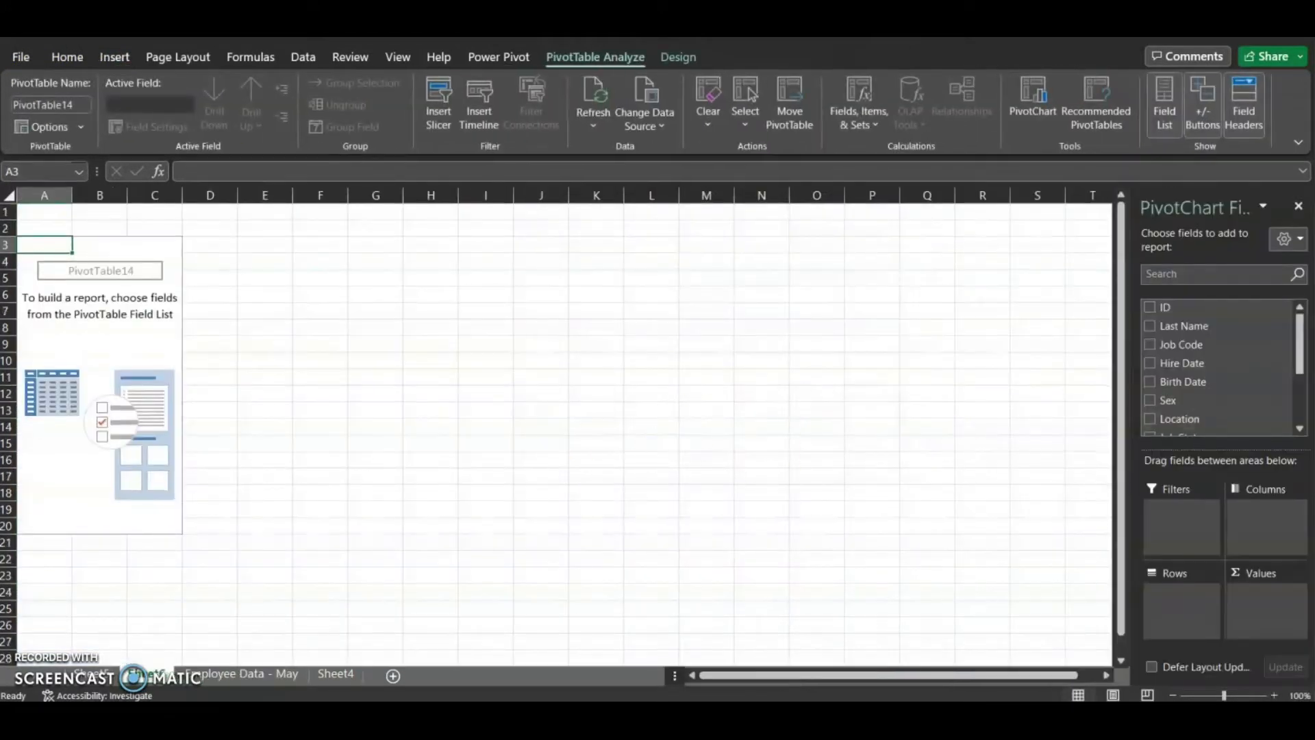
Add Sex as the row field and Location as the column field of the PivotTable
{"action": "left_click", "coordinate": [1150, 401]}
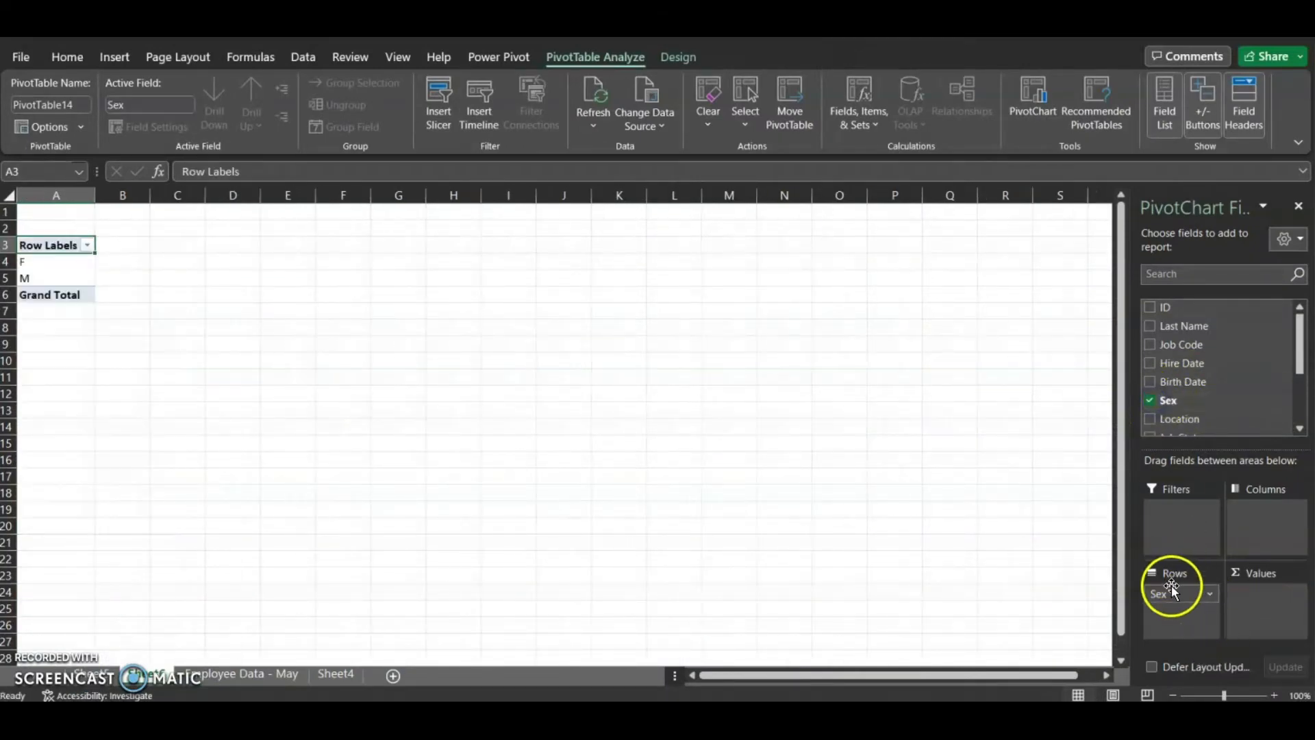
{"action": "left_click", "coordinate": [1151, 418]}
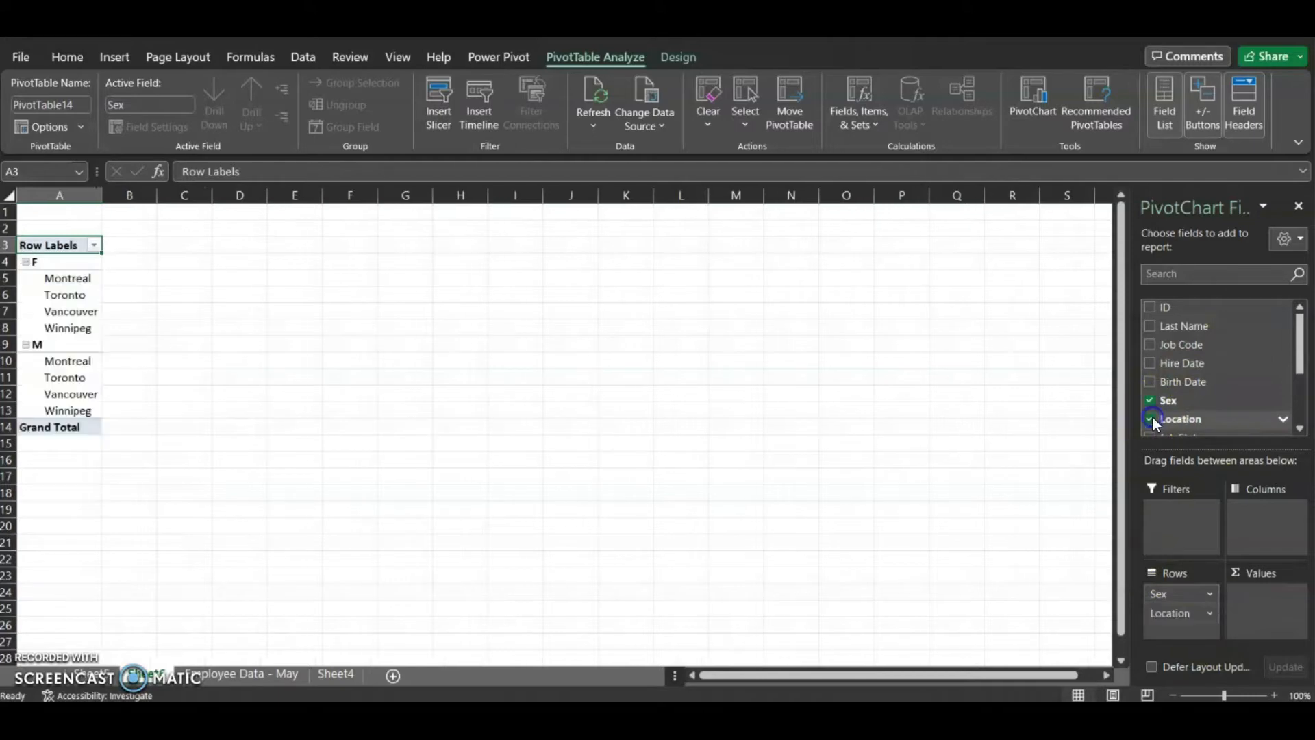
{"action": "left_click_drag", "start_coordinate": [1180, 613], "coordinate": [1270, 524]}
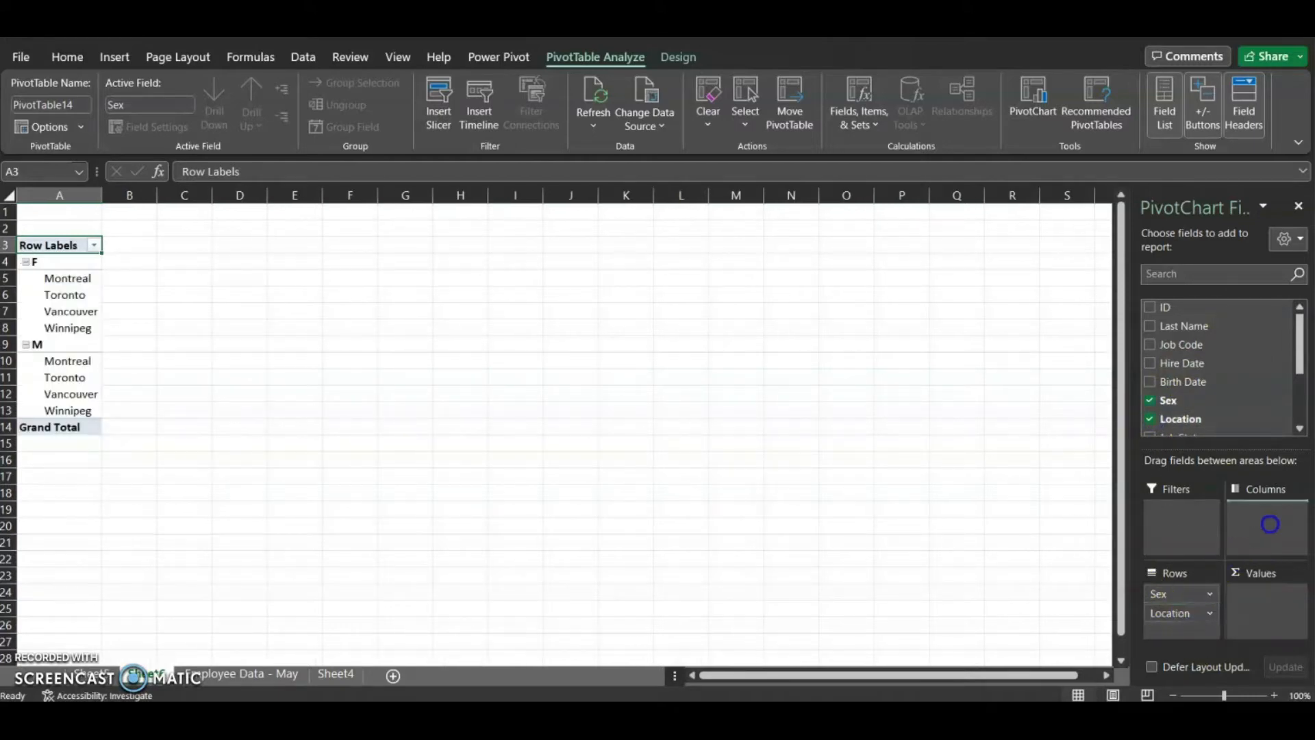
Add the ID field to the PivotTable's values
{"action": "scroll", "coordinate": [1218, 417], "scroll_direction": "down", "scroll_amount": 3}
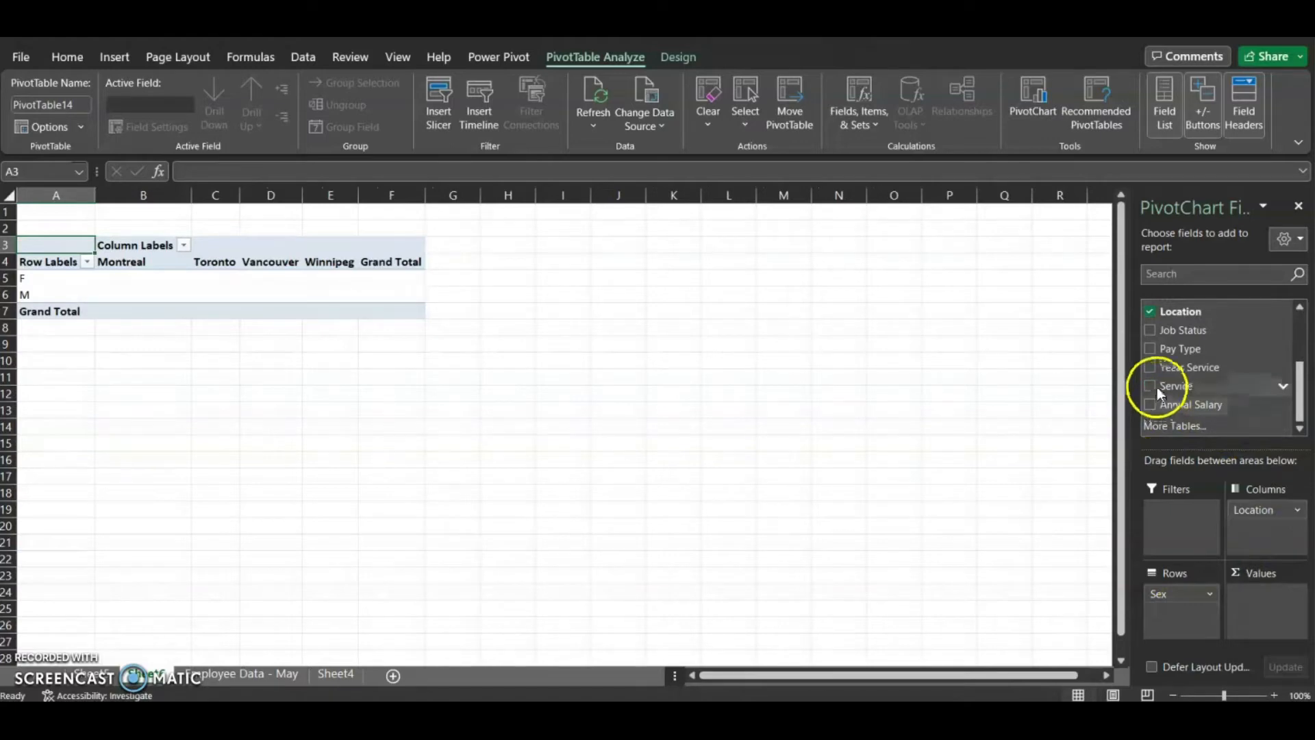
{"action": "scroll", "coordinate": [1156, 370], "scroll_direction": "up", "scroll_amount": 3}
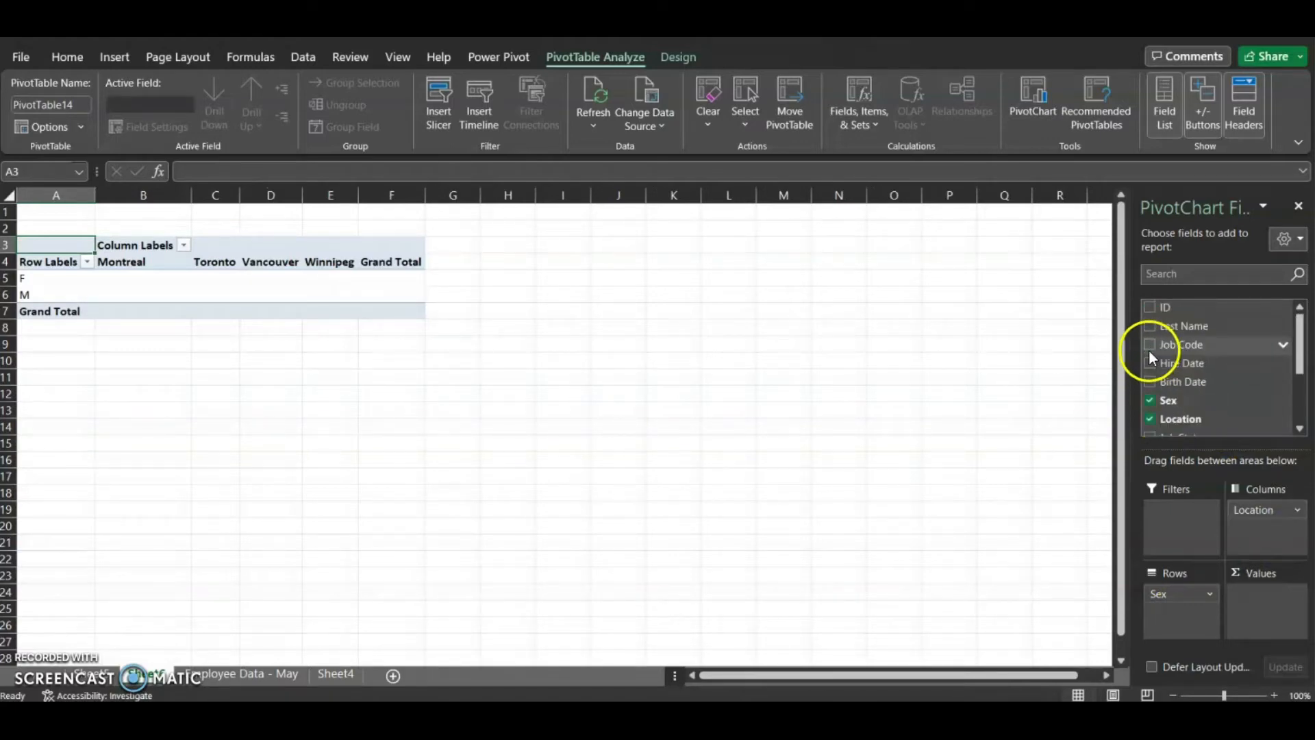
{"action": "left_click", "coordinate": [1149, 307]}
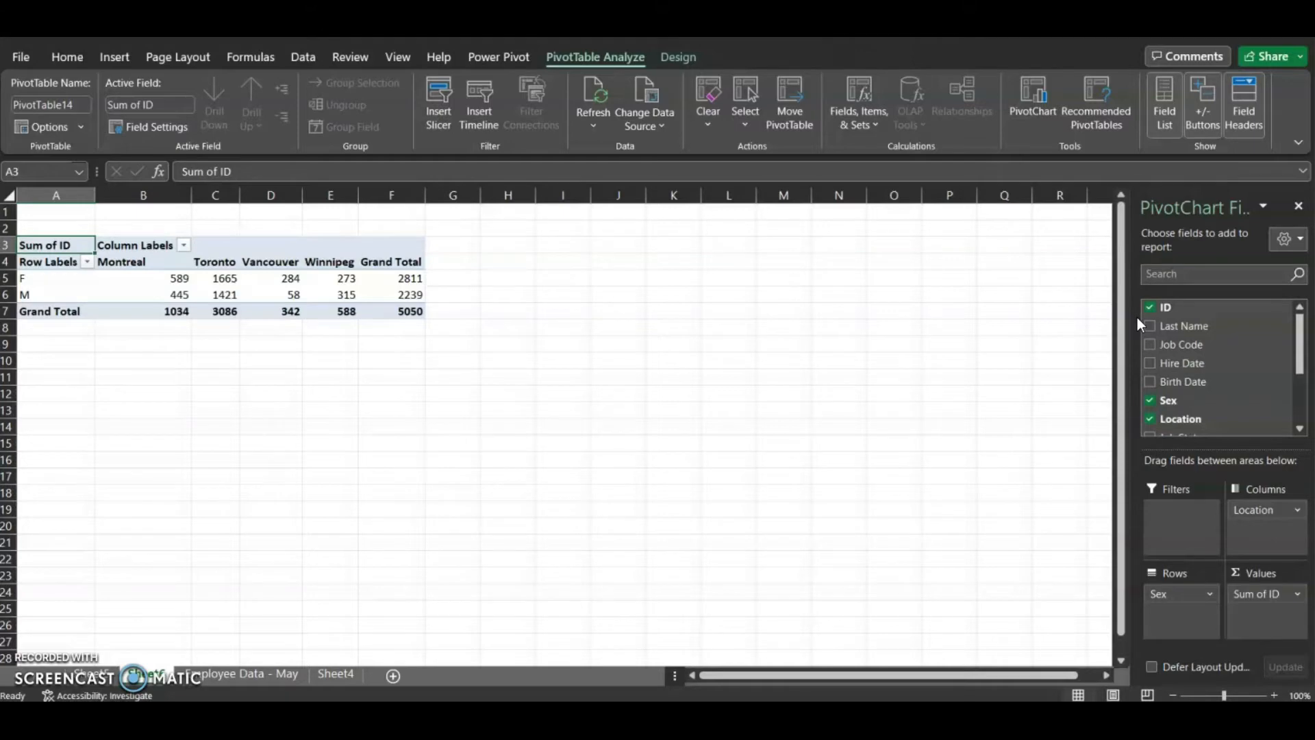
Widen the field pane and change the ID value field to summarize by Count
{"action": "left_click_drag", "start_coordinate": [1132, 572], "coordinate": [1038, 581]}
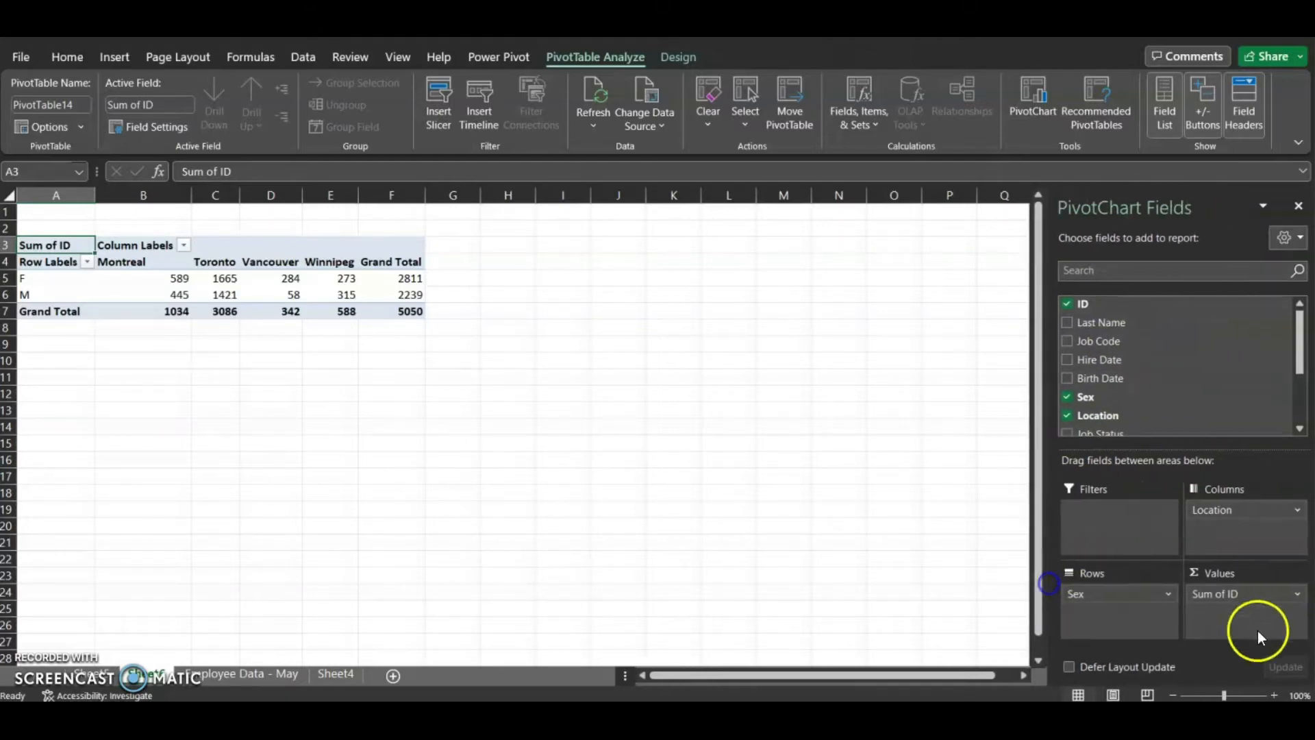
{"action": "left_click", "coordinate": [1299, 595]}
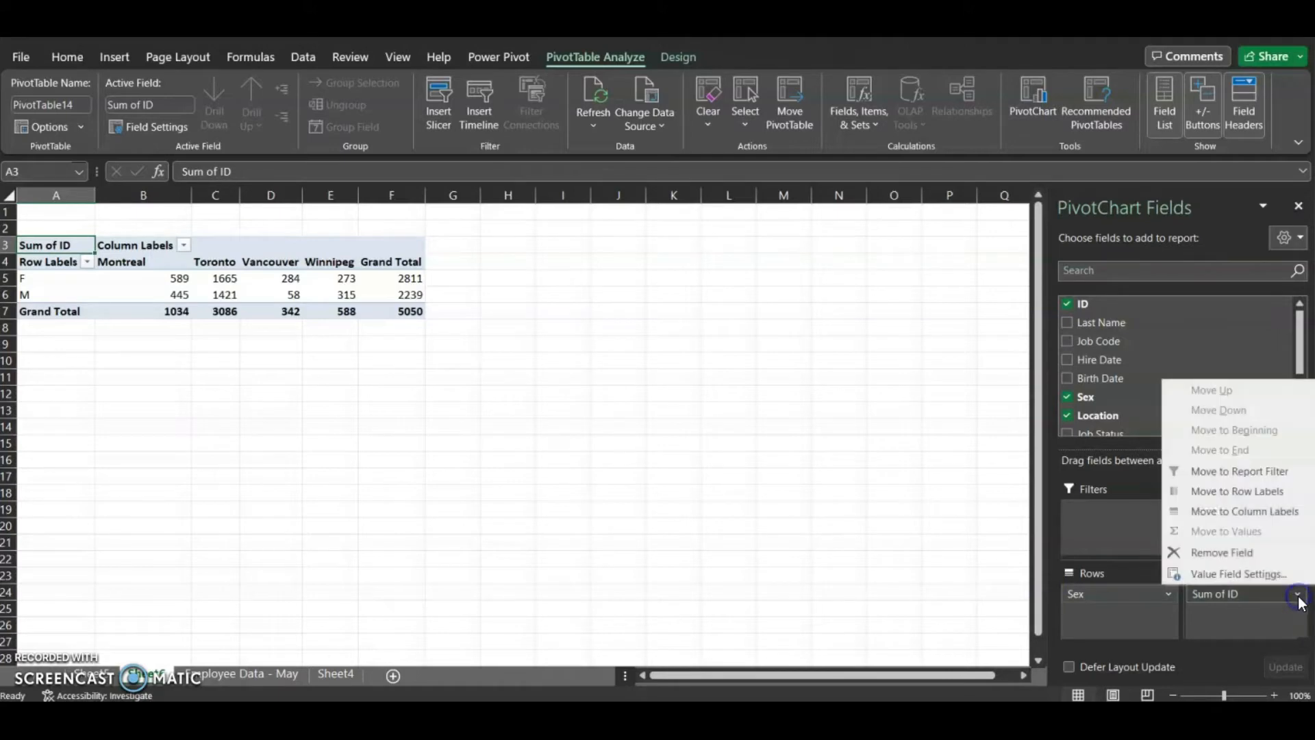
{"action": "left_click", "coordinate": [1264, 573]}
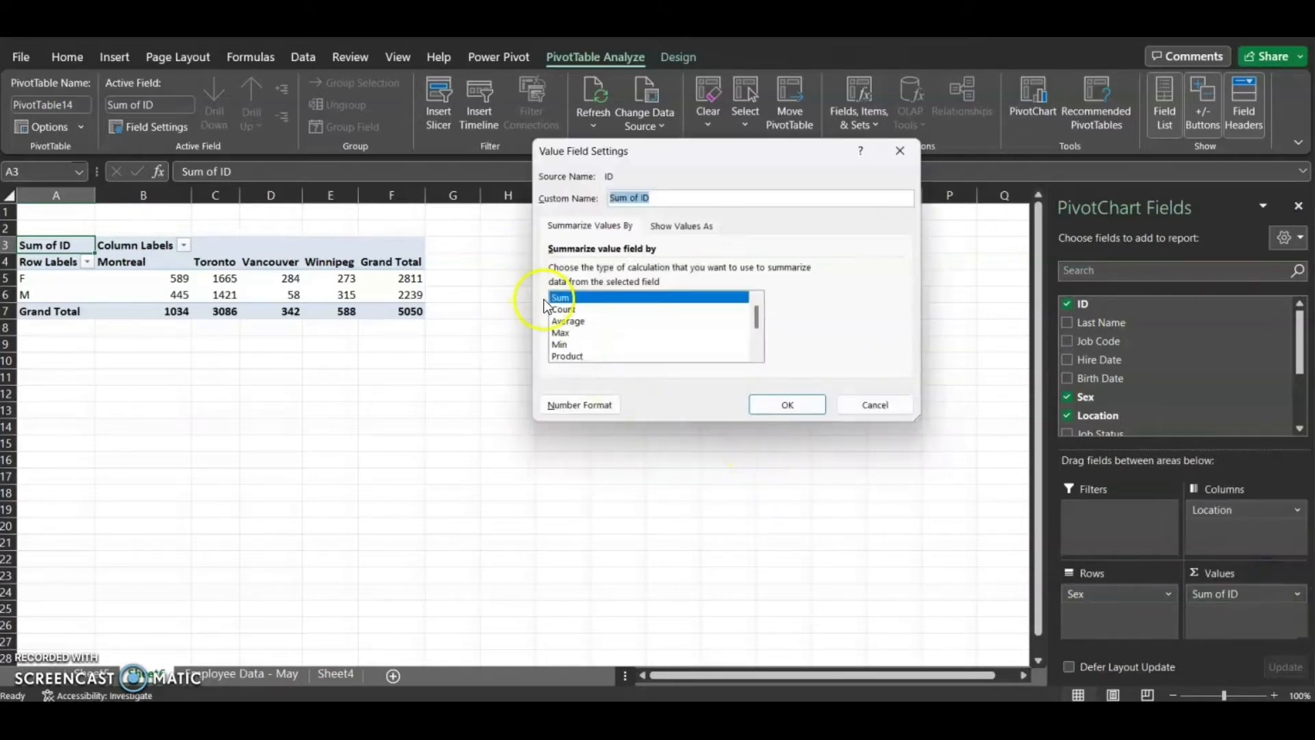
{"action": "left_click", "coordinate": [573, 309]}
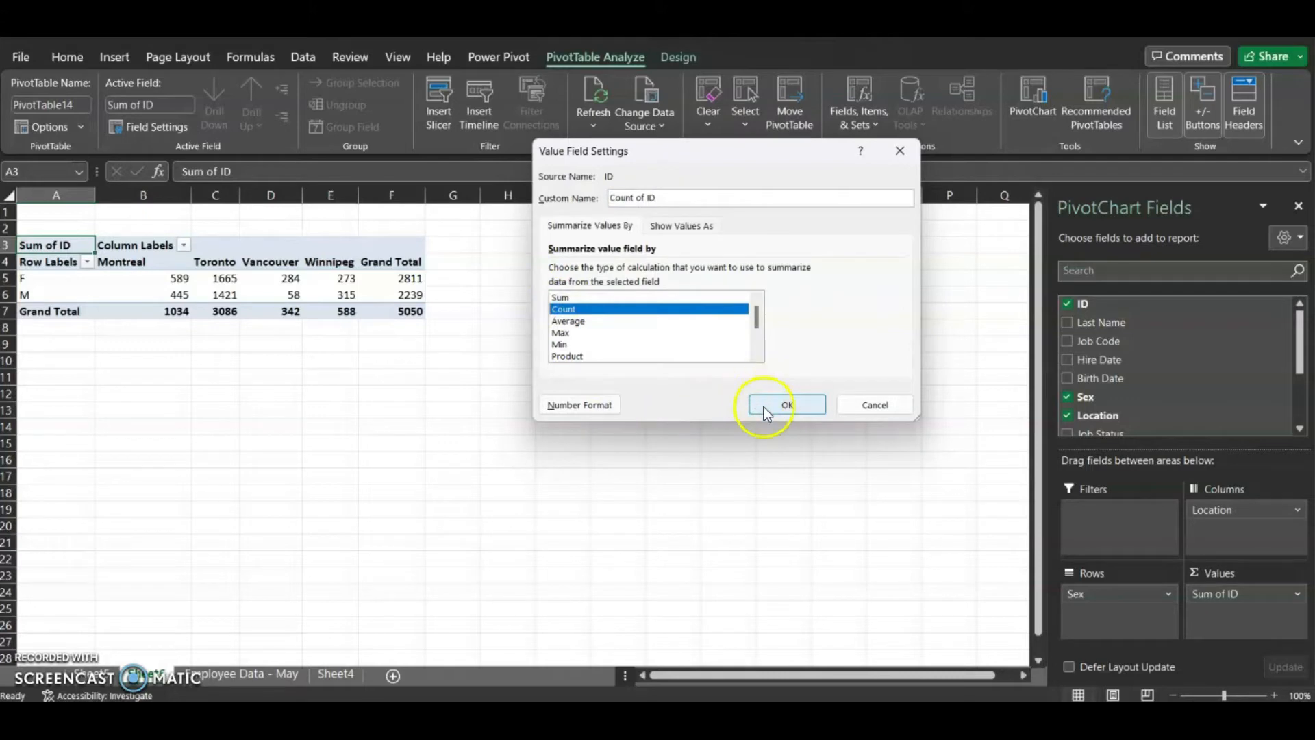
{"action": "left_click", "coordinate": [787, 405]}
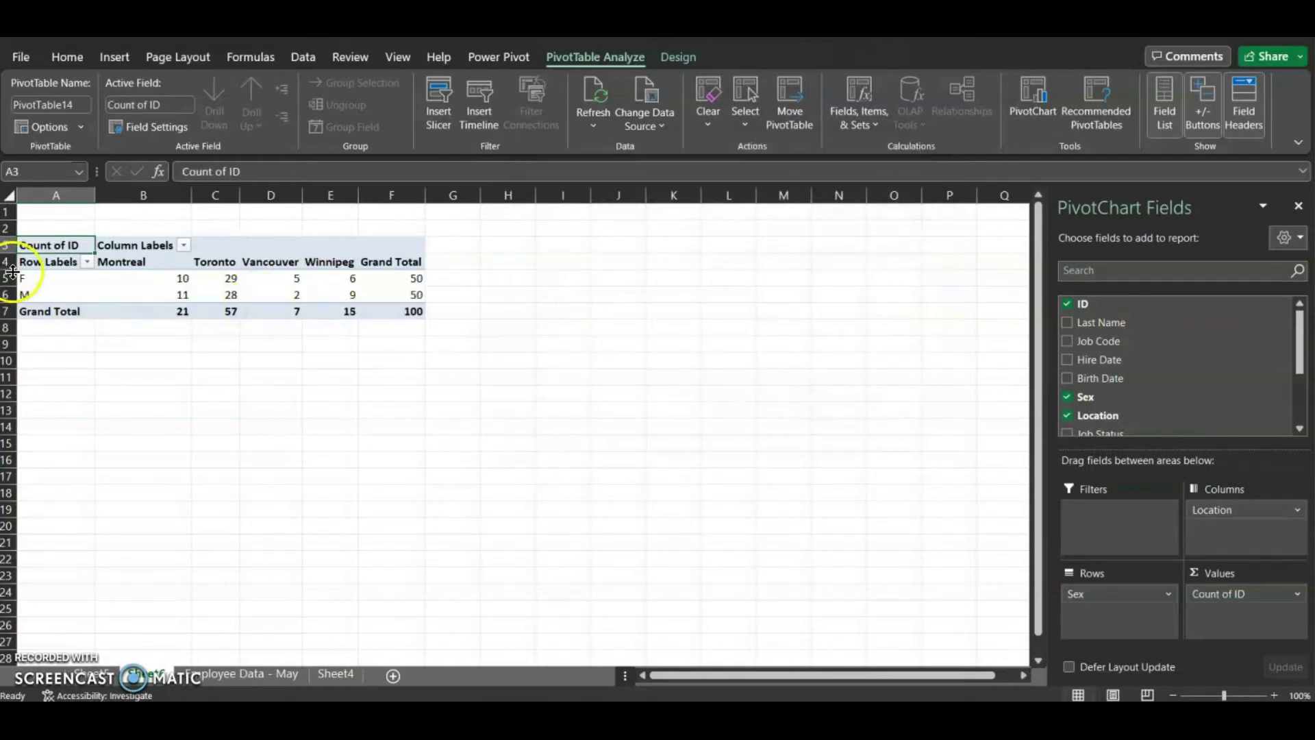
Copy the entire PivotTable and paste a duplicate starting at cell A15
{"action": "left_click_drag", "start_coordinate": [12, 277], "coordinate": [15, 289]}
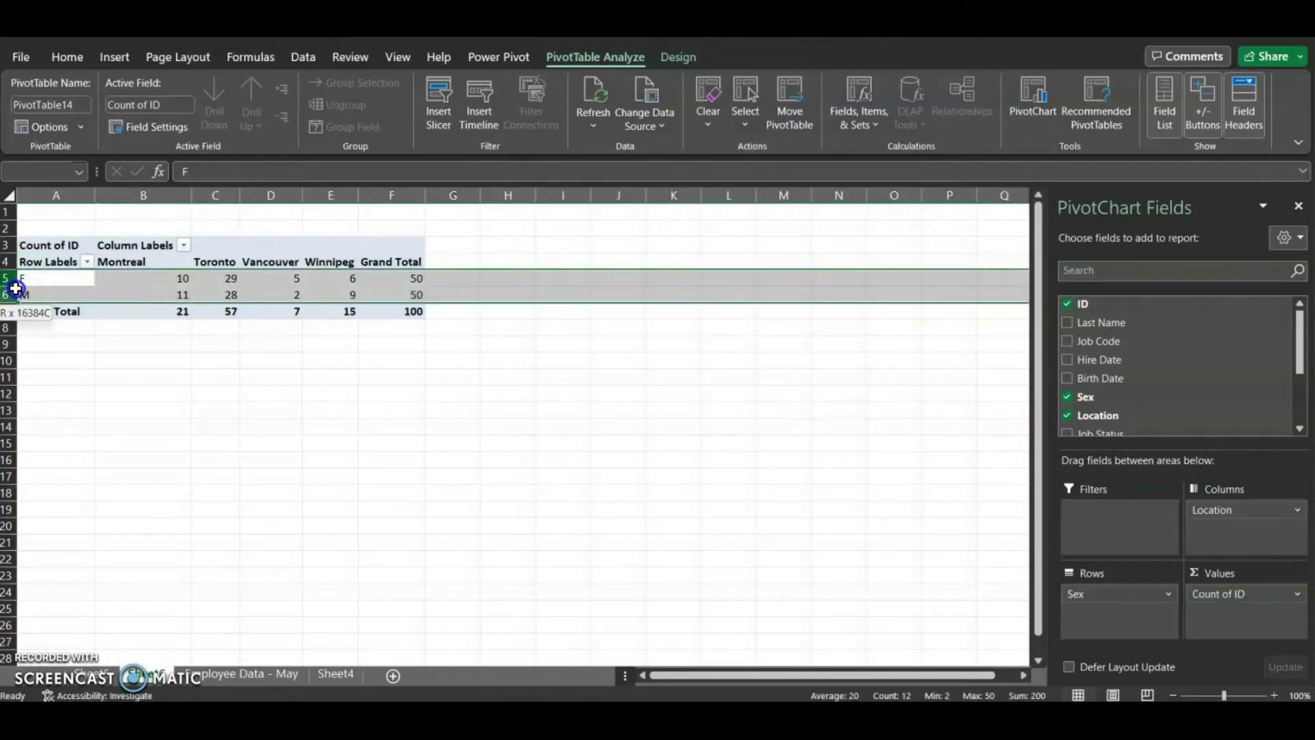
{"action": "left_click", "coordinate": [481, 386]}
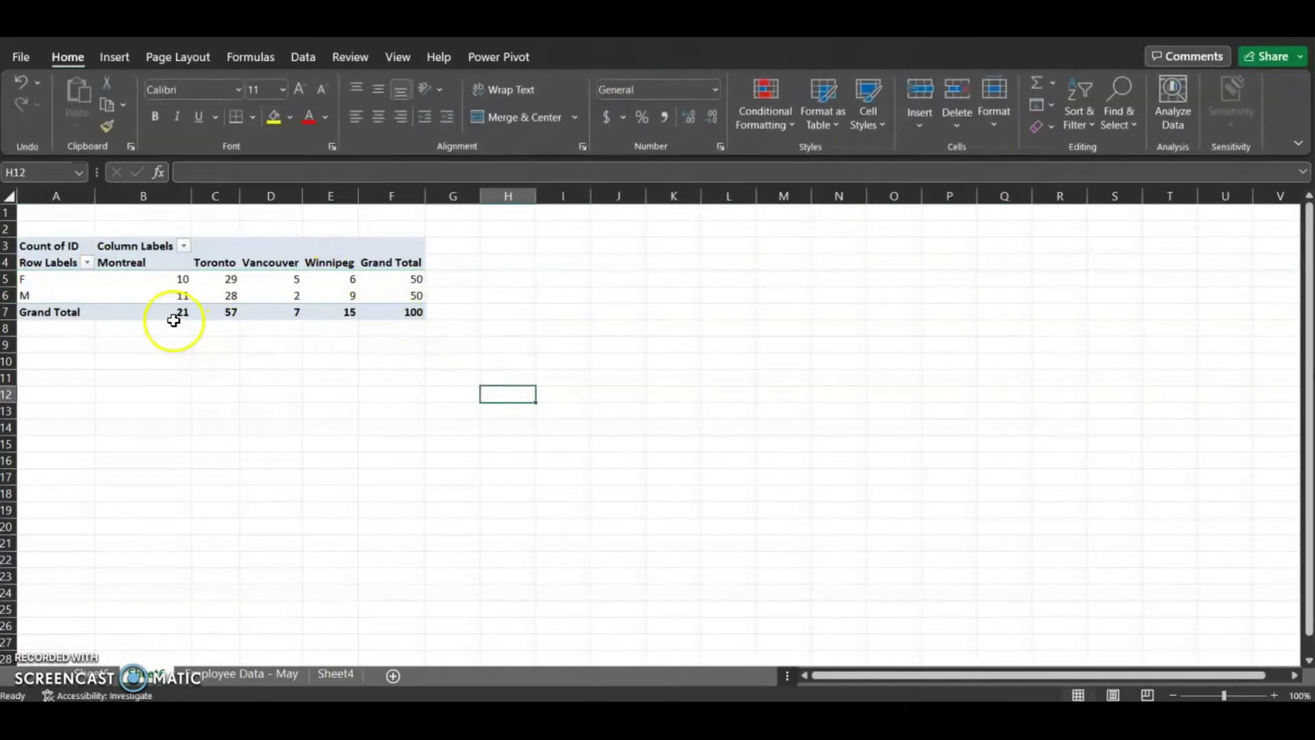
{"action": "left_click_drag", "start_coordinate": [8, 319], "coordinate": [8, 316]}
{"action": "left_click_drag", "start_coordinate": [159, 311], "coordinate": [325, 312]}
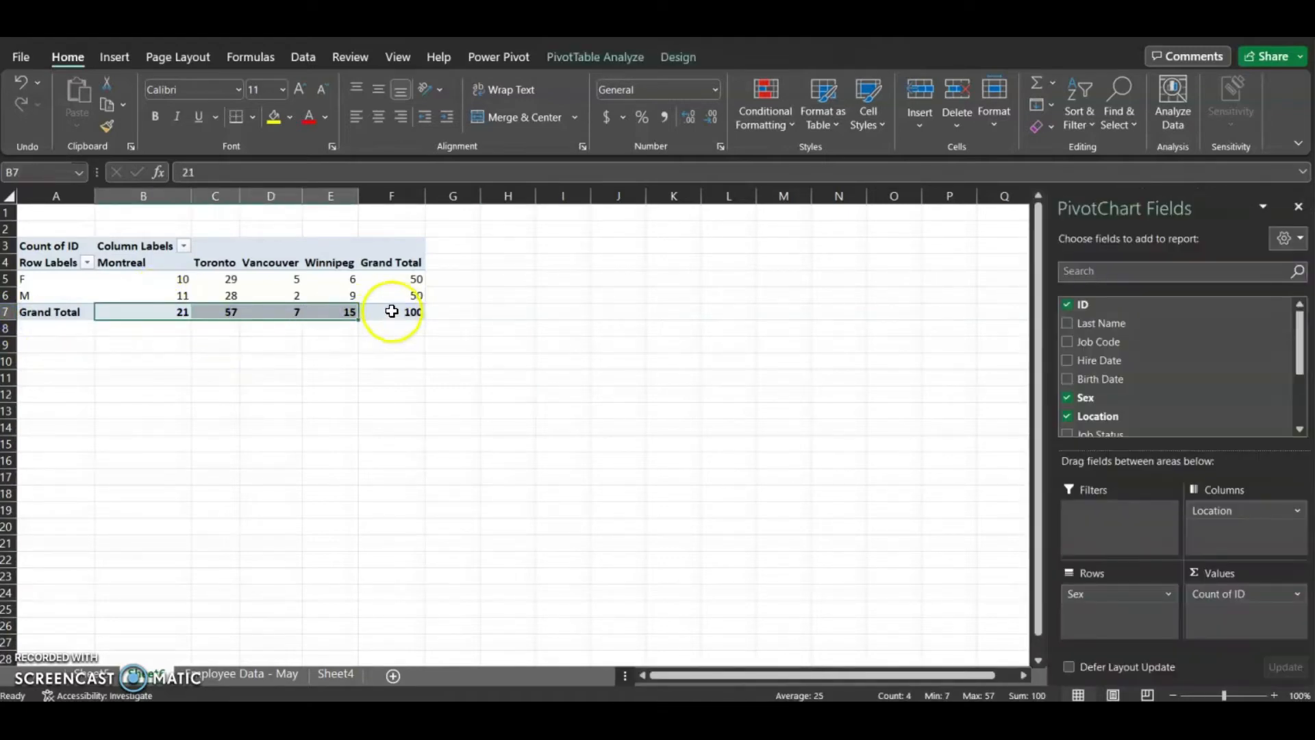
{"action": "left_click", "coordinate": [387, 309]}
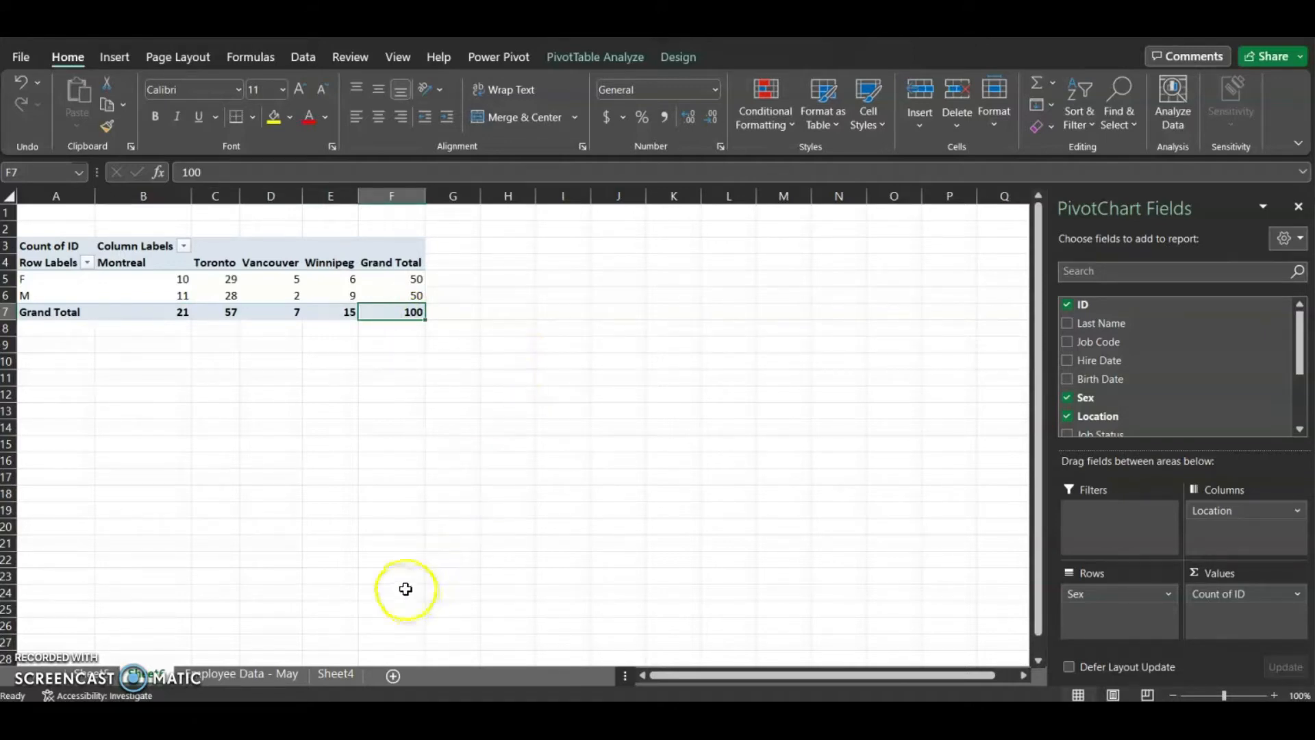
{"action": "left_click", "coordinate": [205, 276]}
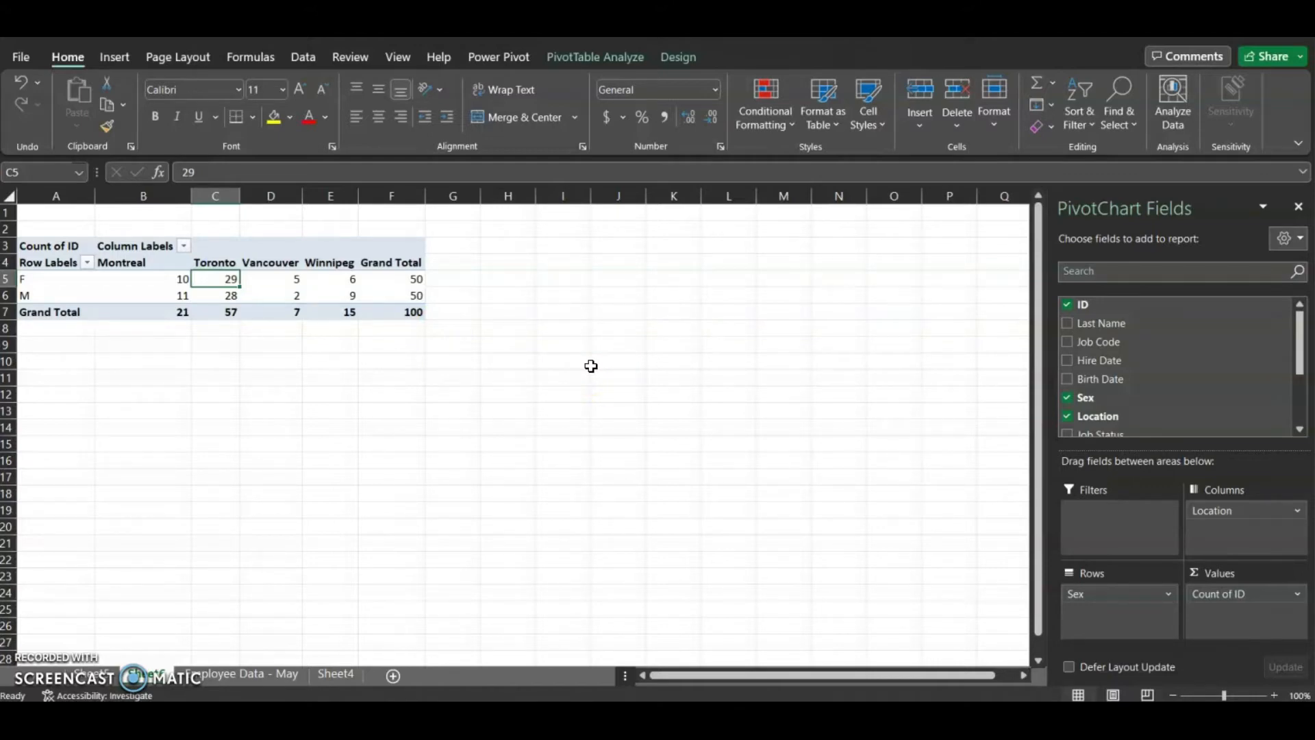
{"action": "left_click", "coordinate": [118, 61]}
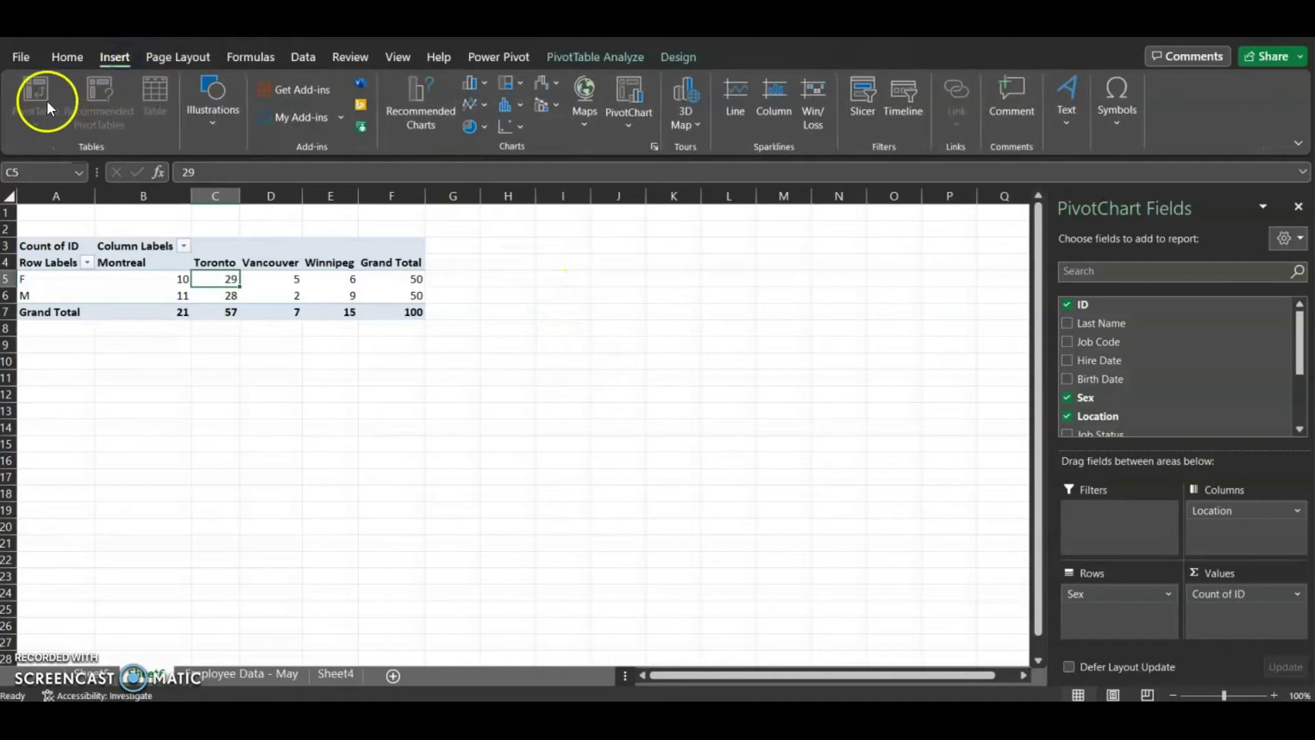
{"action": "left_click", "coordinate": [280, 280]}
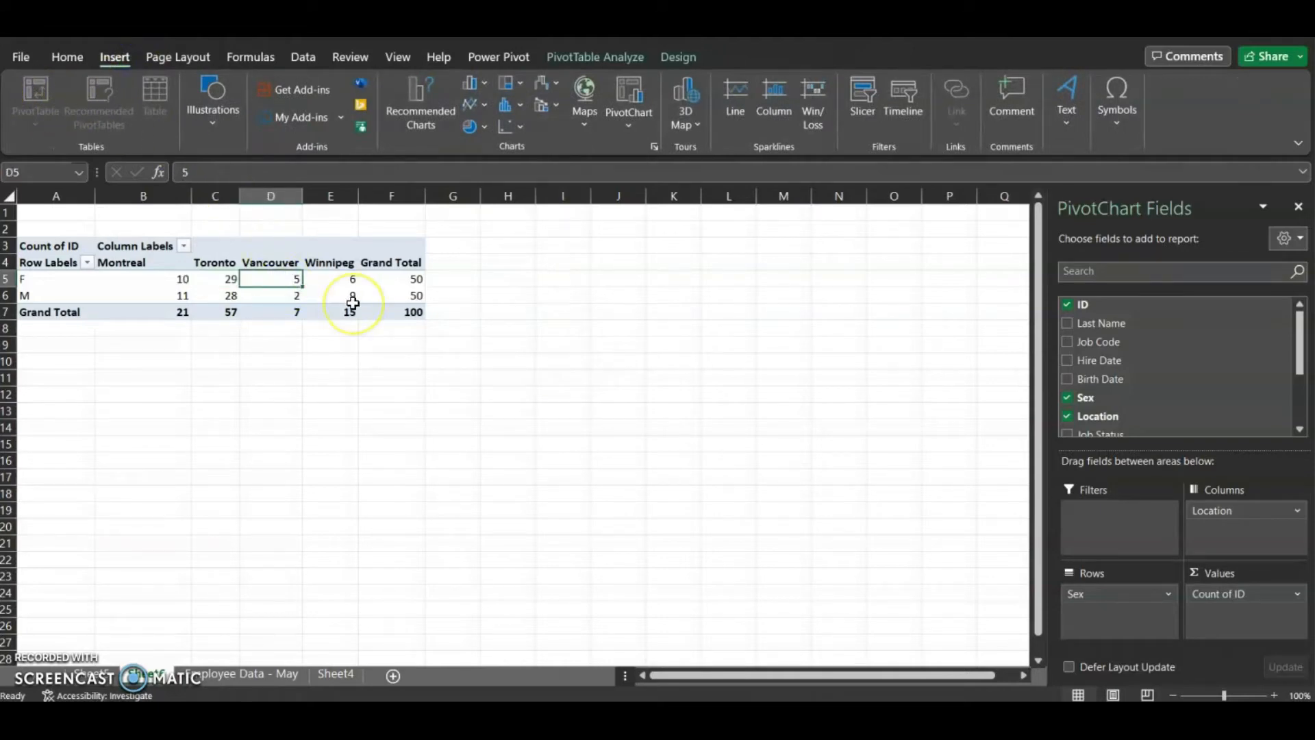
{"action": "key", "text": "ctrl+a"}
{"action": "key", "text": "ctrl+c"}
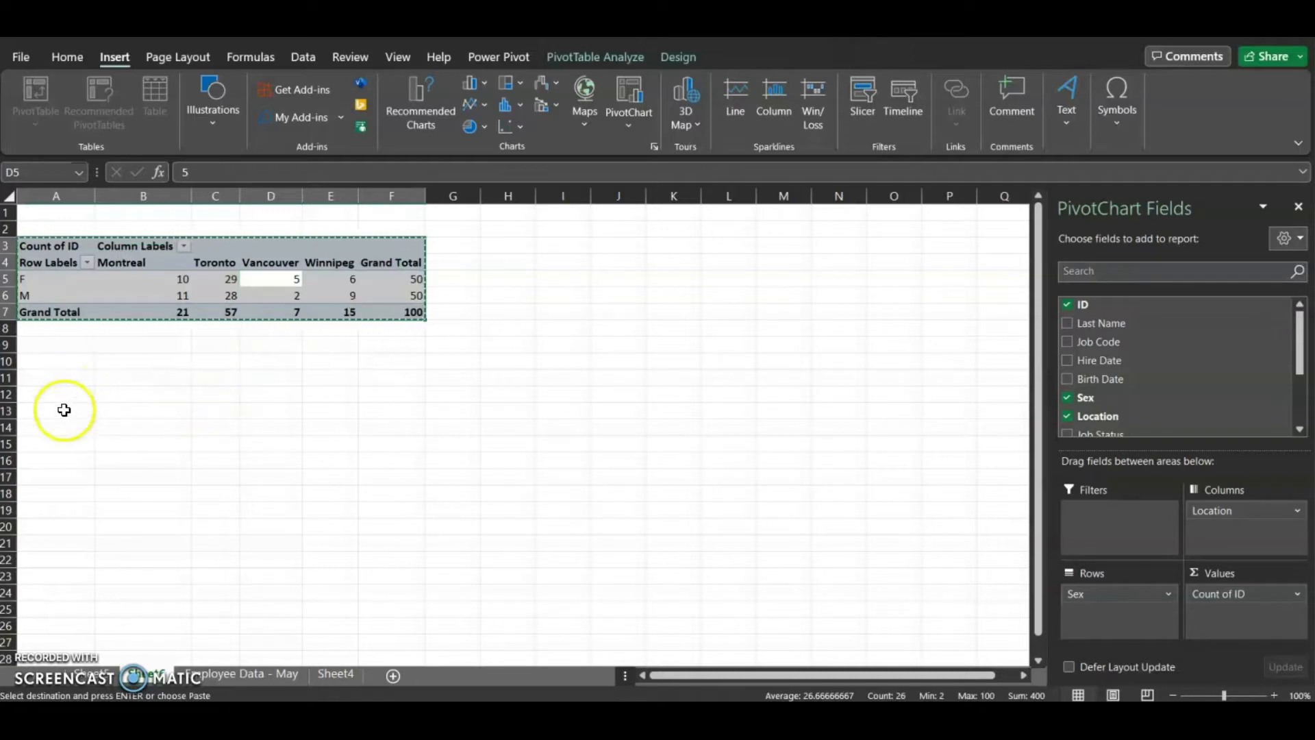
{"action": "left_click", "coordinate": [45, 439]}
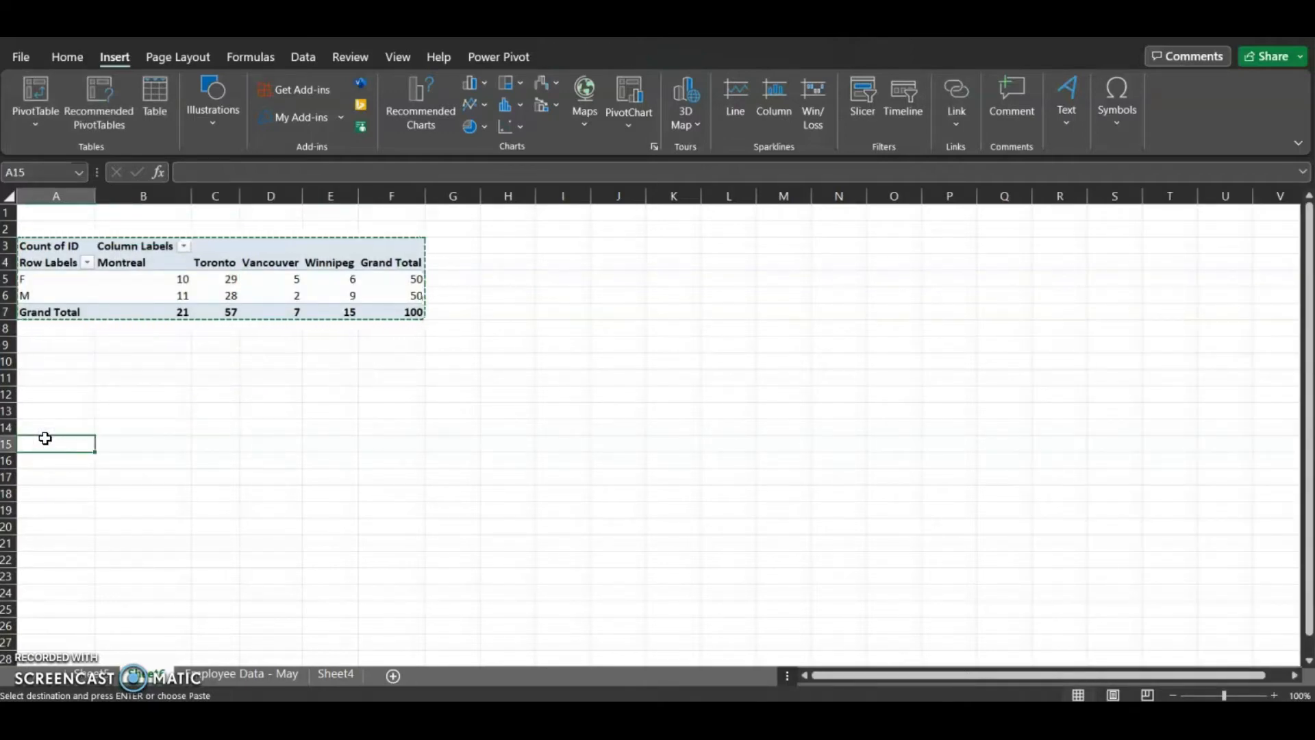
{"action": "key", "text": "ctrl+v"}
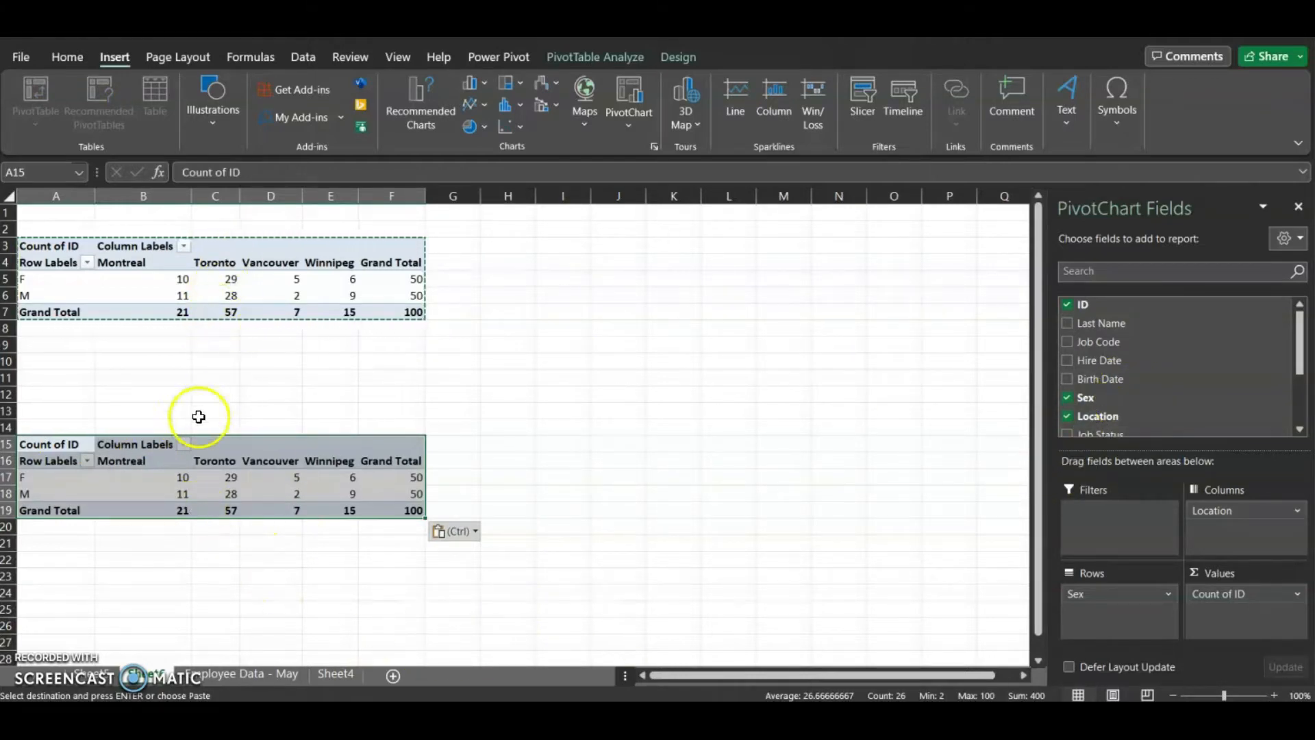
In the copied PivotTable, replace the Sex row field with Job Status
{"action": "scroll", "coordinate": [1195, 373], "scroll_direction": "down", "scroll_amount": 2}
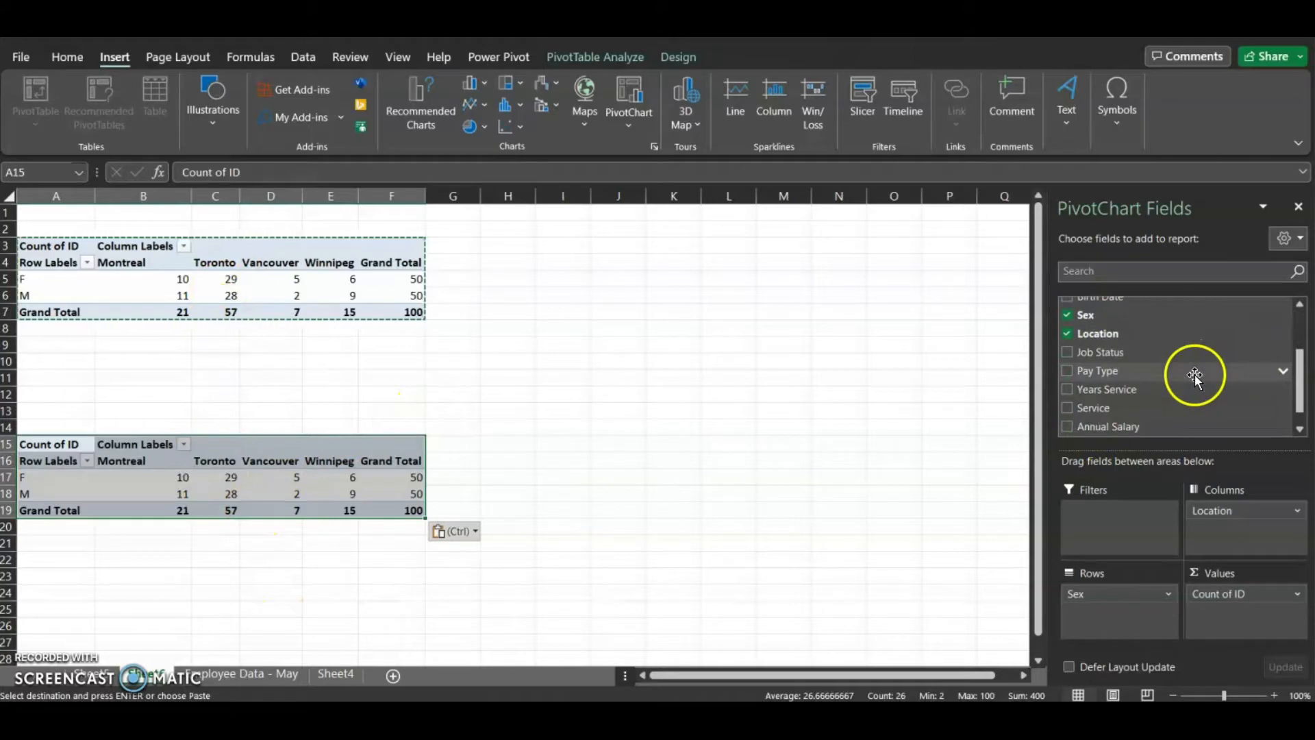
{"action": "scroll", "coordinate": [1195, 377], "scroll_direction": "up", "scroll_amount": 1}
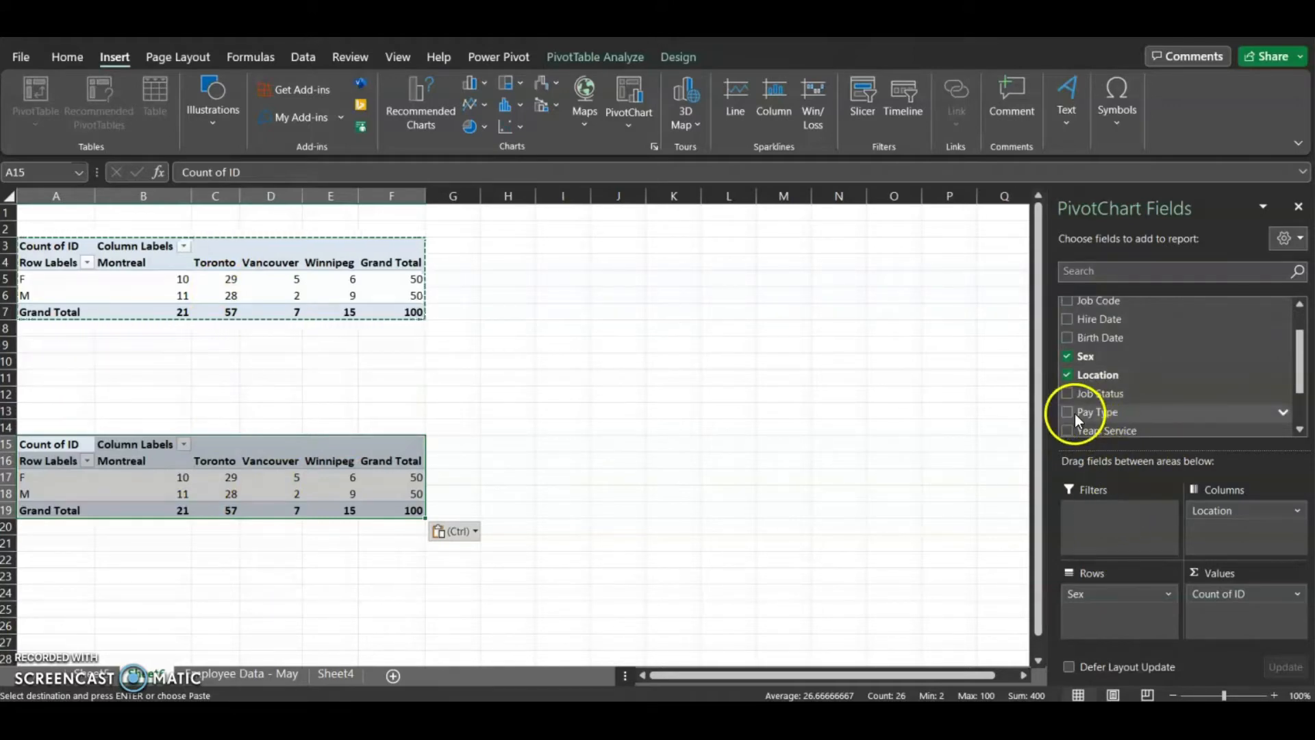
{"action": "left_click", "coordinate": [1067, 356]}
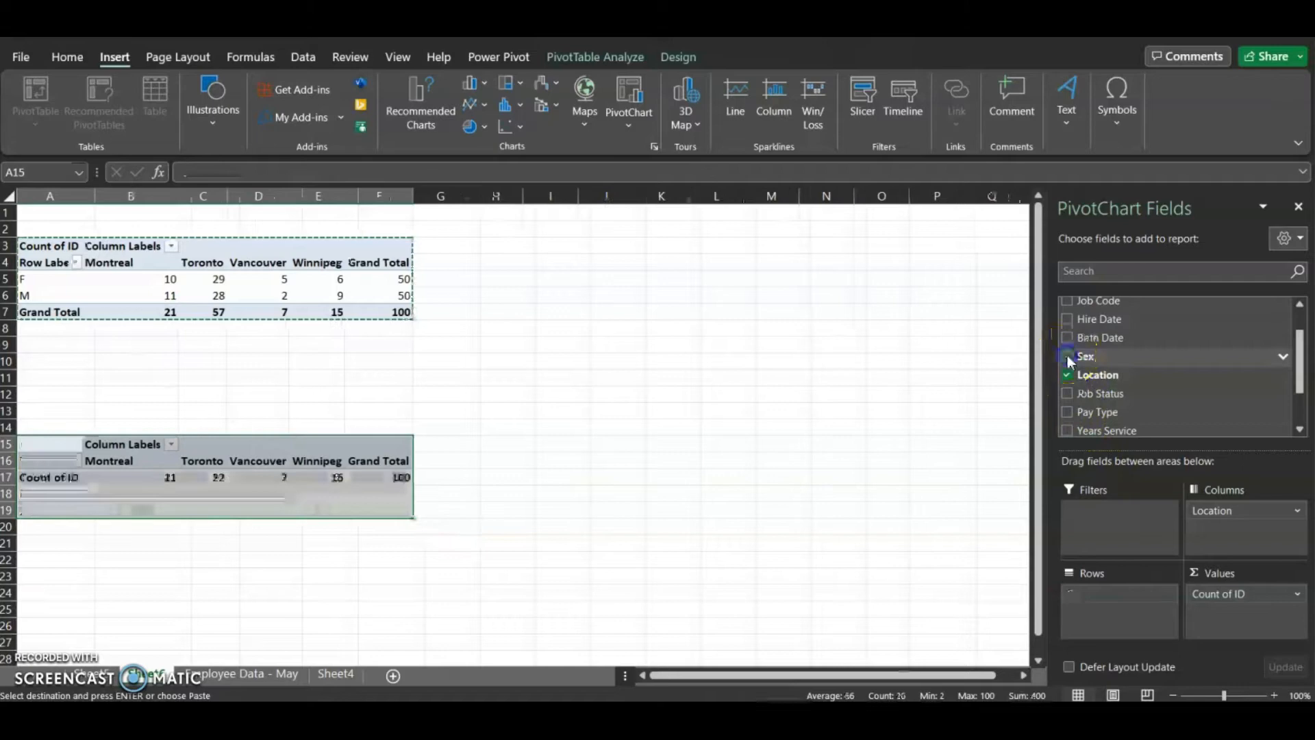
{"action": "left_click", "coordinate": [1067, 393]}
{"action": "left_click", "coordinate": [510, 526]}
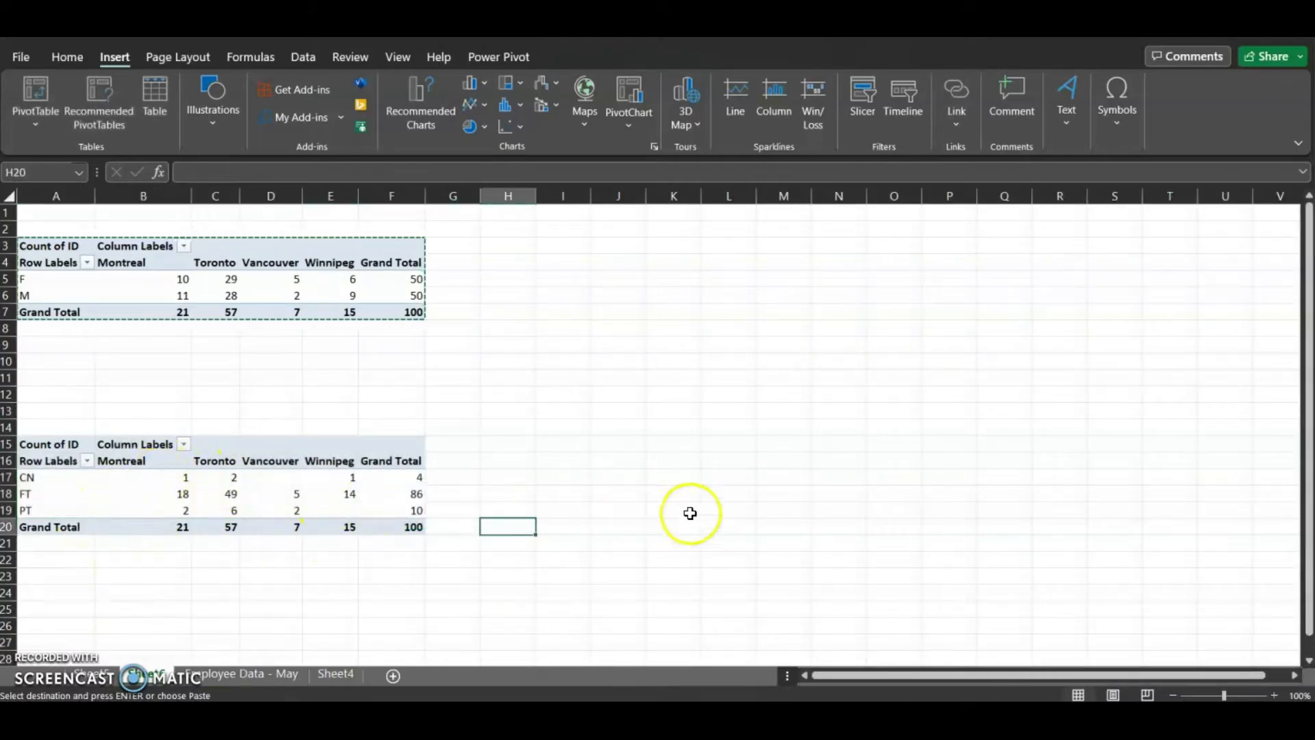
{"action": "left_click", "coordinate": [260, 477]}
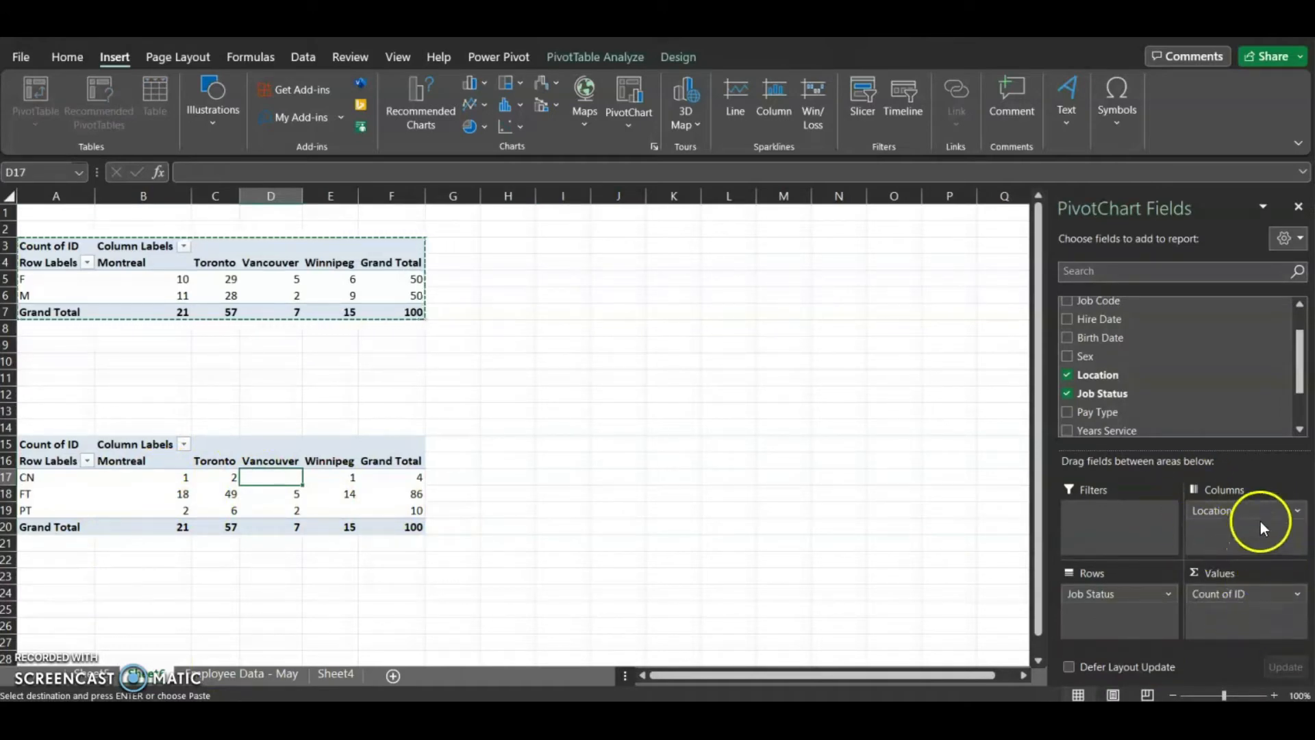
{"action": "left_click", "coordinate": [26, 476]}
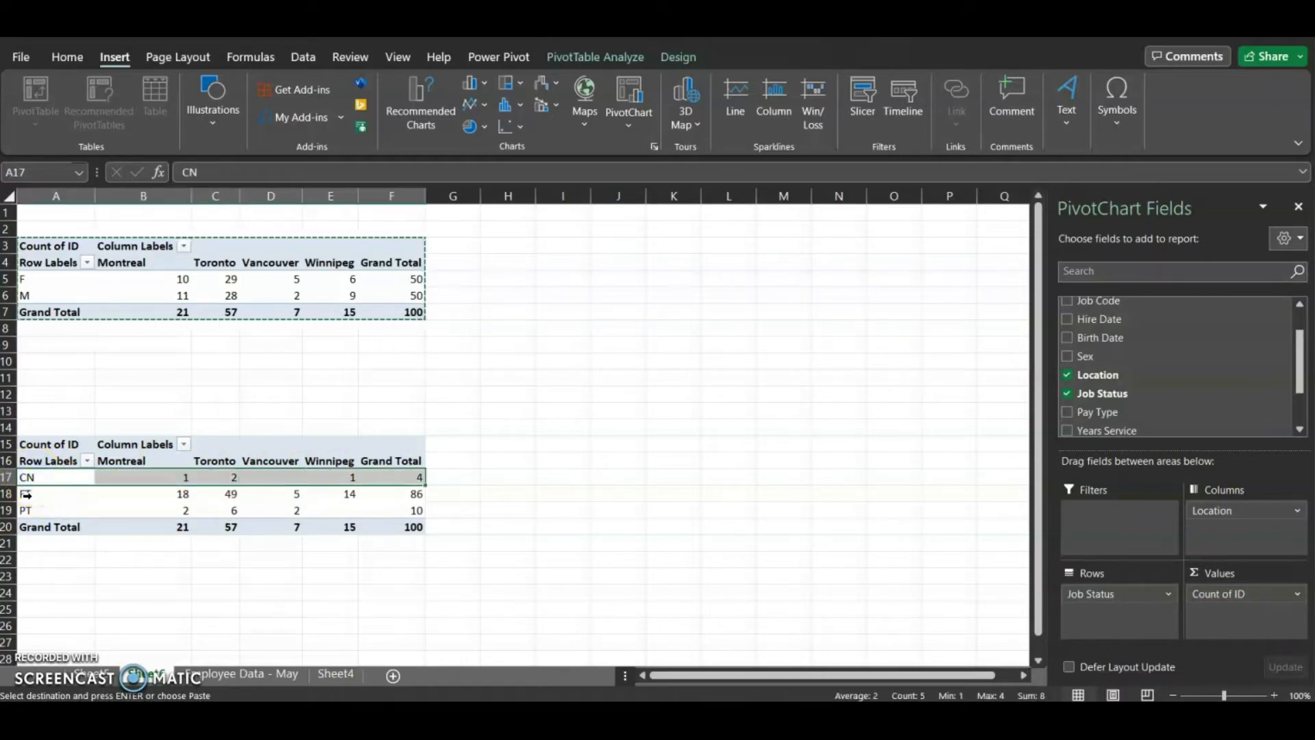
{"action": "left_click", "coordinate": [26, 494]}
{"action": "left_click", "coordinate": [28, 508]}
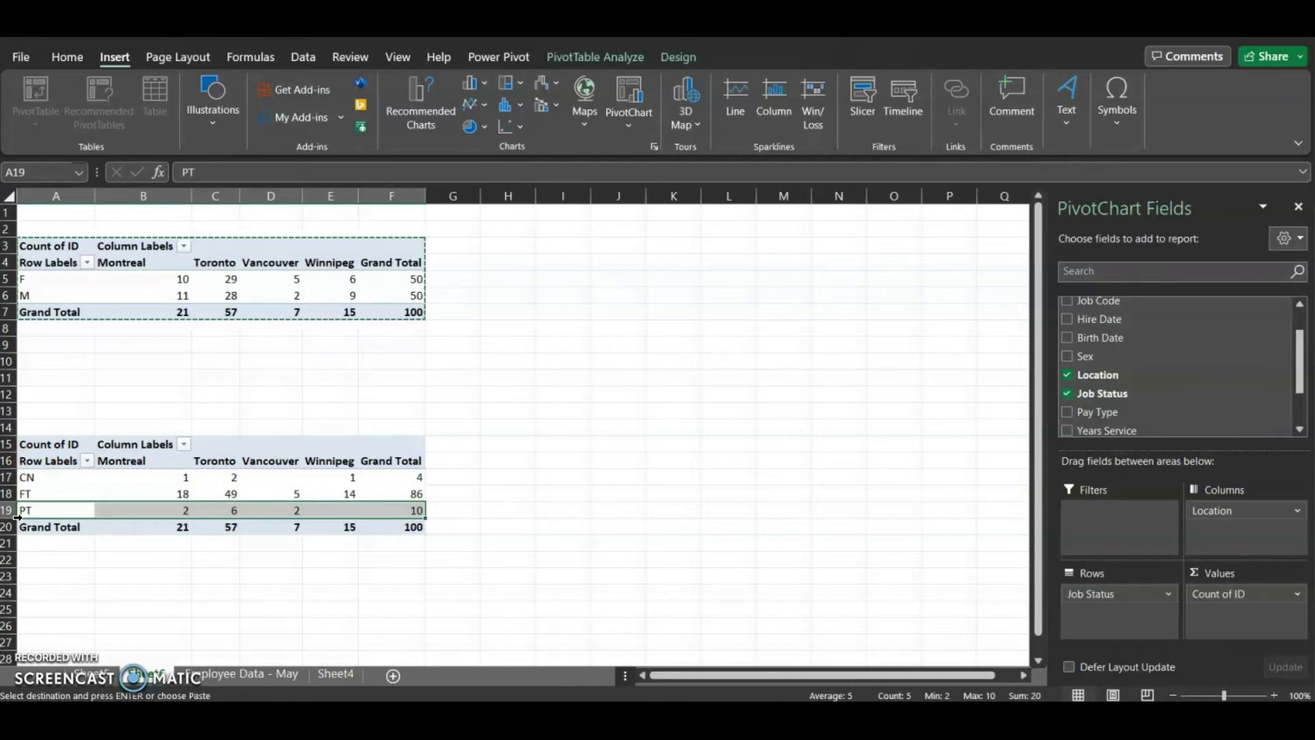
Paste another copy of the original PivotTable starting at cell A24
{"action": "left_click", "coordinate": [41, 577]}
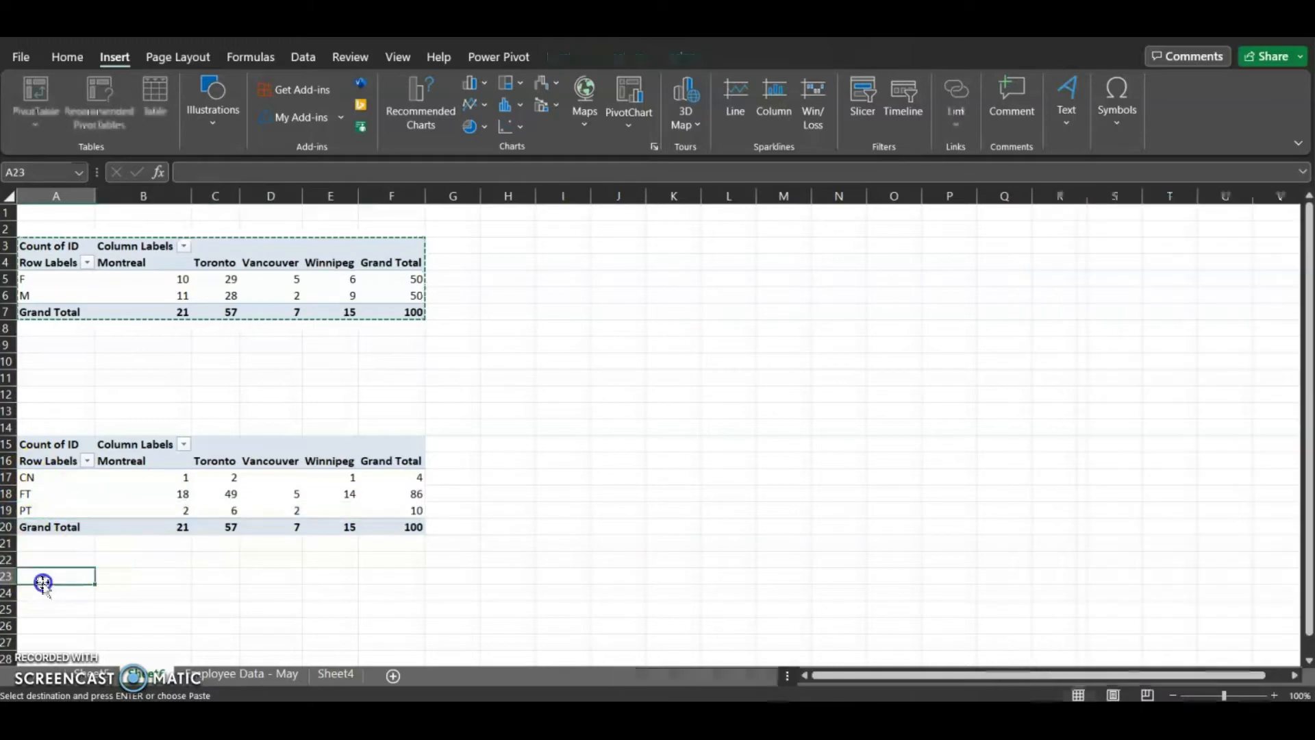
{"action": "scroll", "coordinate": [48, 564], "scroll_direction": "down", "scroll_amount": 2}
{"action": "left_click", "coordinate": [63, 495]}
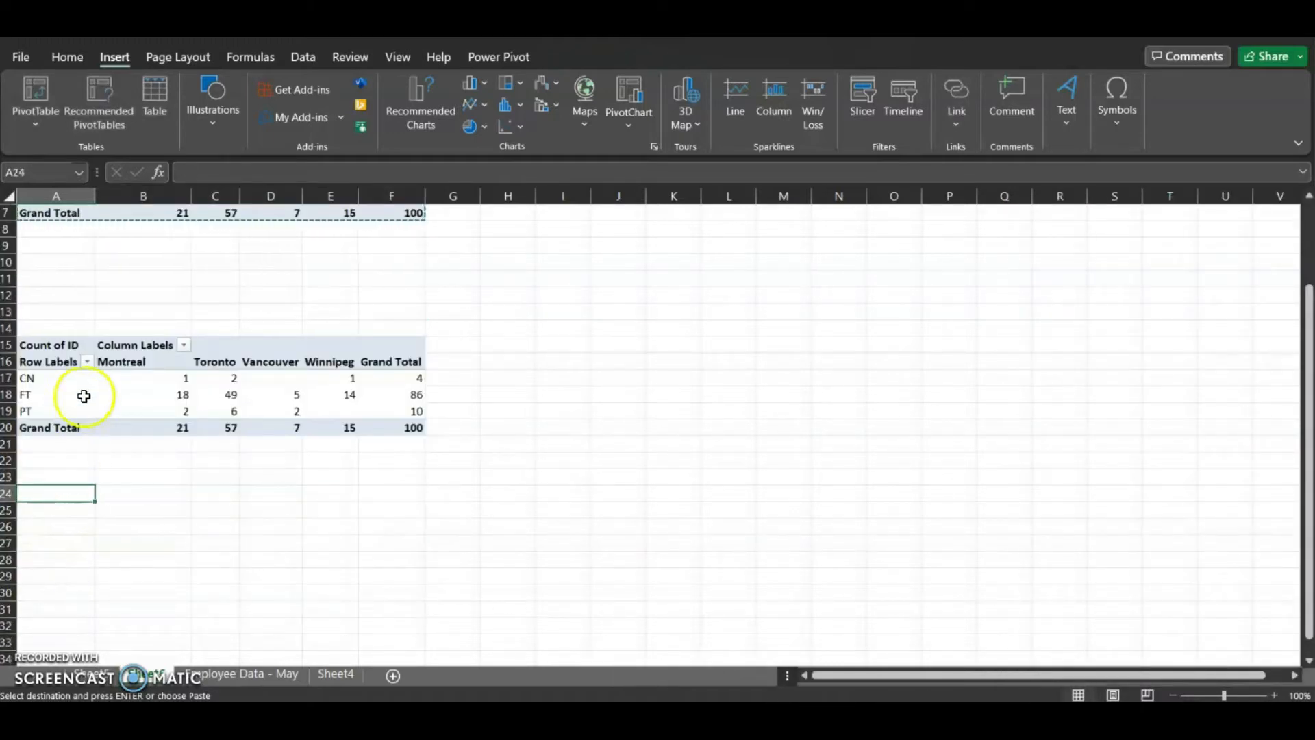
{"action": "key", "text": "ctrl+v"}
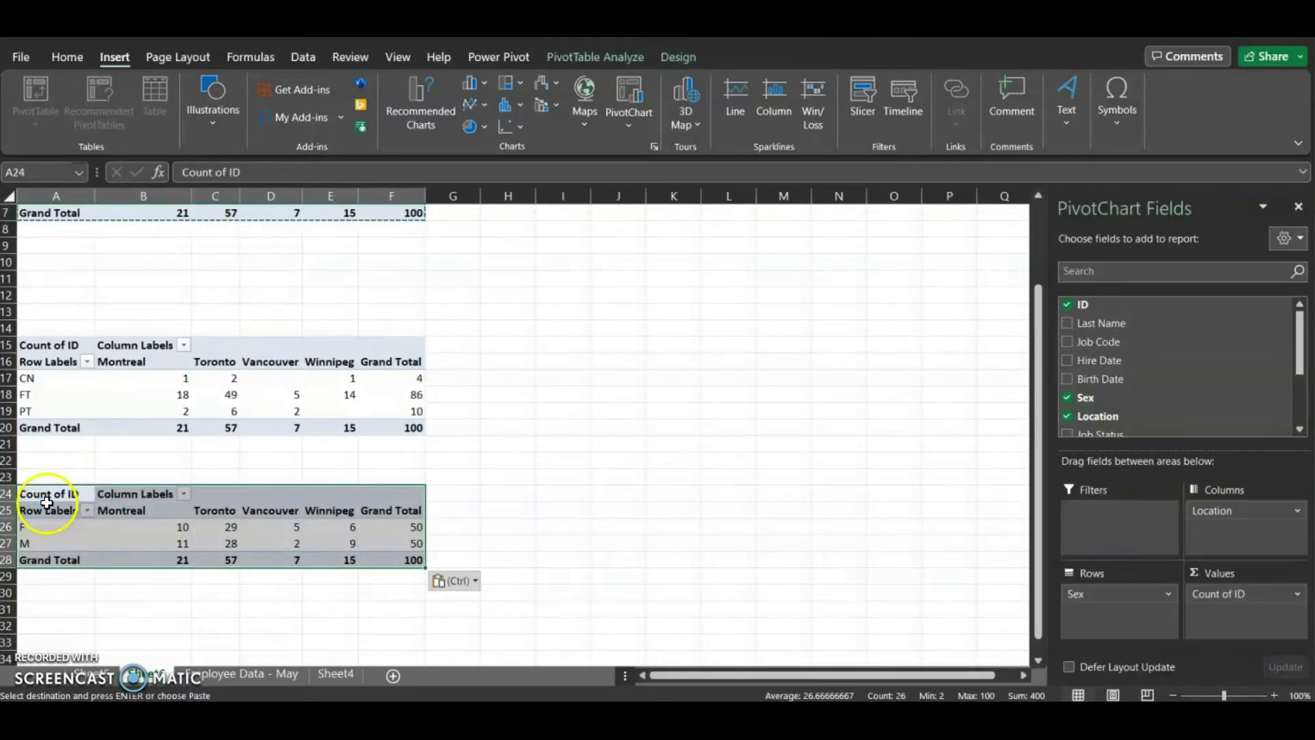
In the third PivotTable, replace the Sex row field with Pay Type
{"action": "scroll", "coordinate": [1095, 419], "scroll_direction": "down", "scroll_amount": 1}
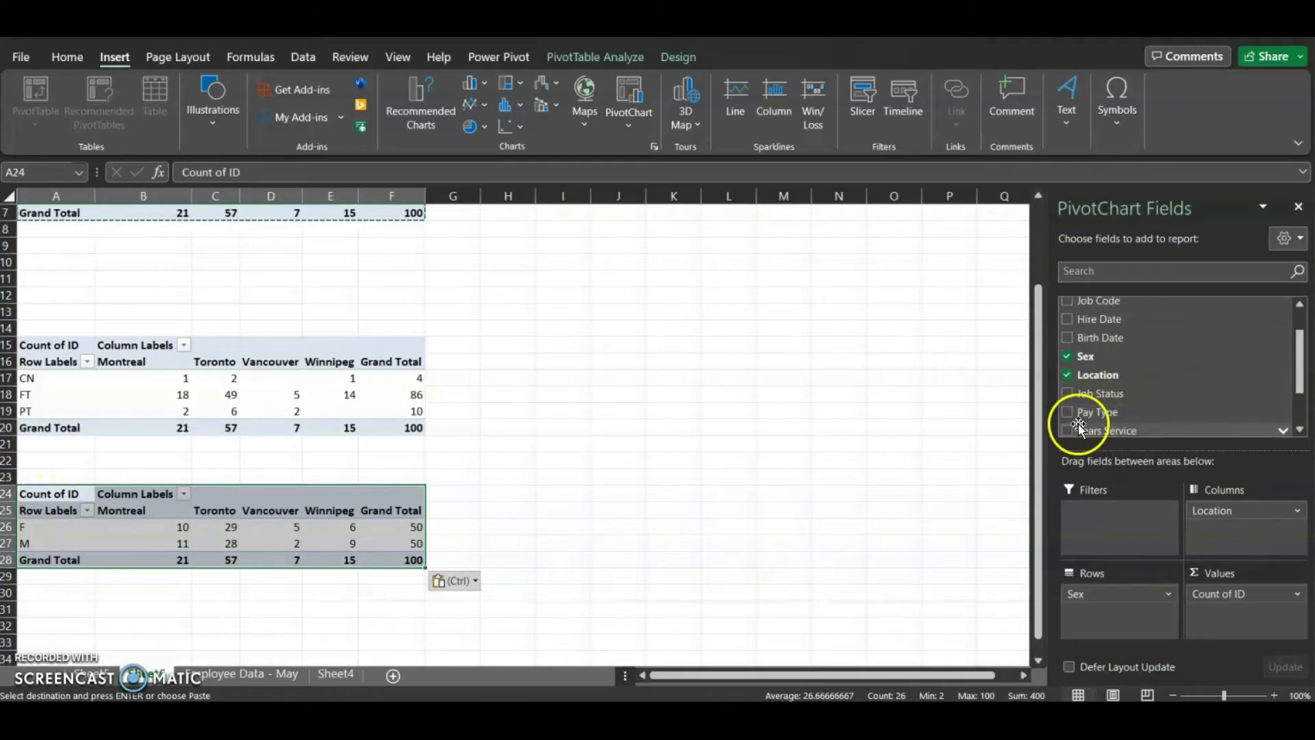
{"action": "left_click", "coordinate": [1067, 413]}
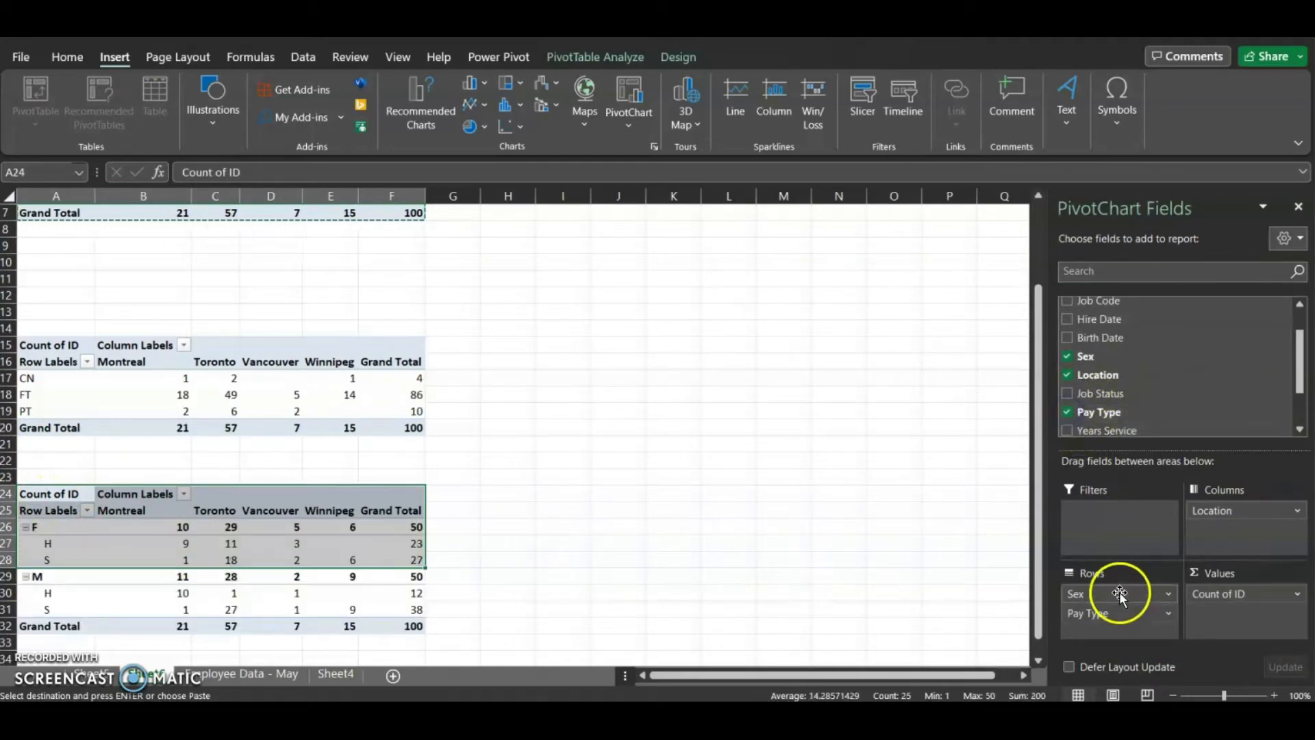
{"action": "scroll", "coordinate": [1182, 406], "scroll_direction": "down", "scroll_amount": 1}
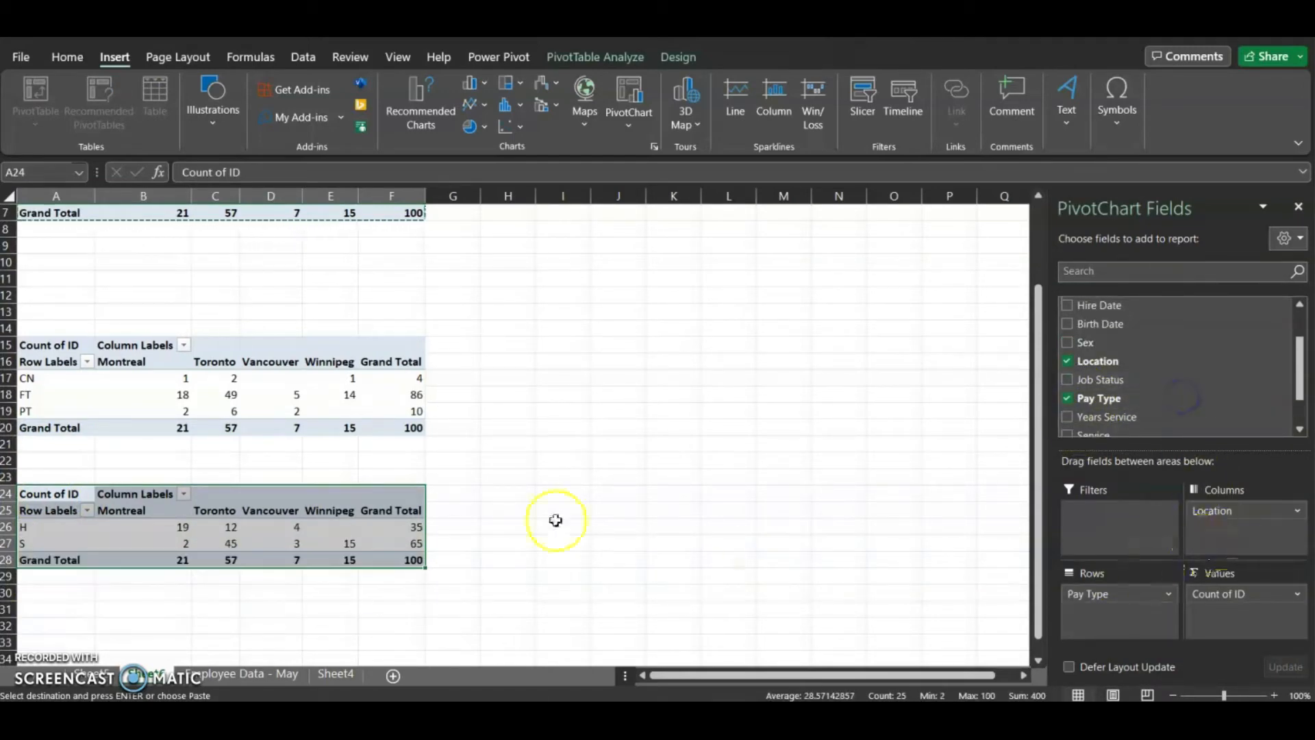
{"action": "left_click_drag", "start_coordinate": [136, 513], "coordinate": [343, 559]}
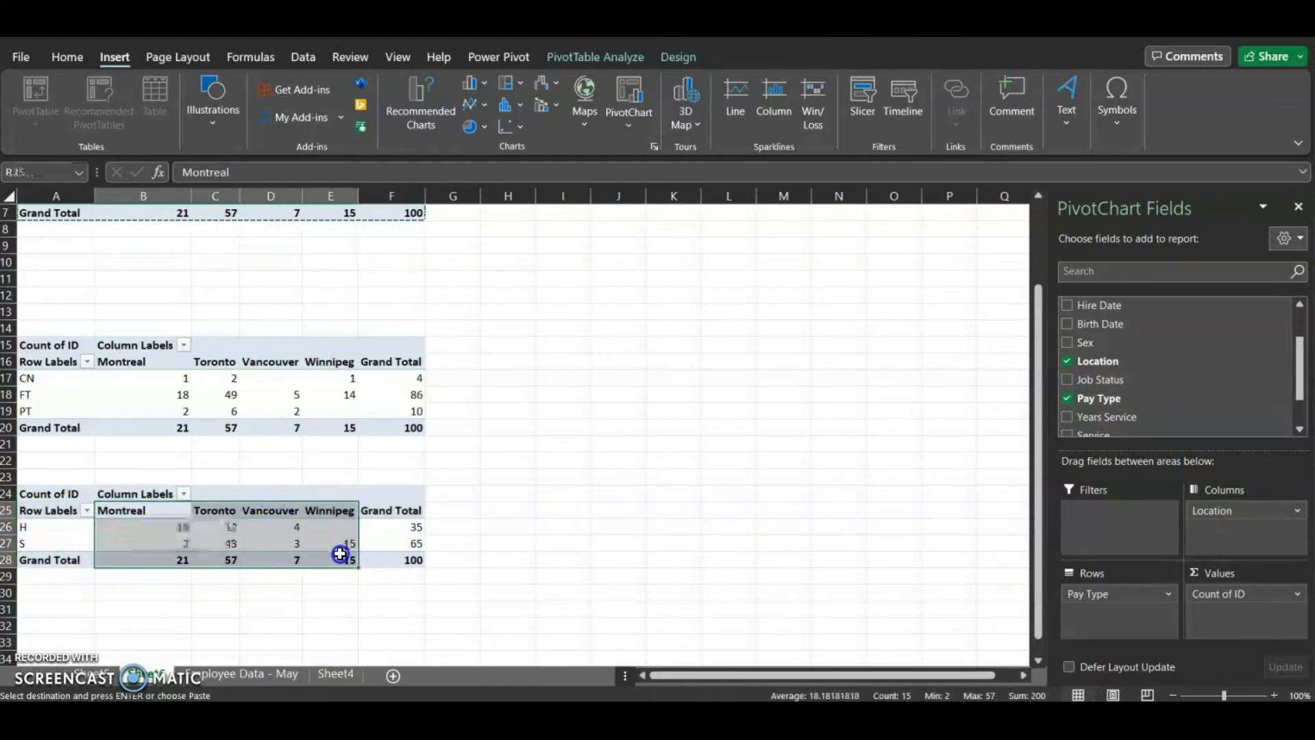
{"action": "left_click", "coordinate": [11, 526]}
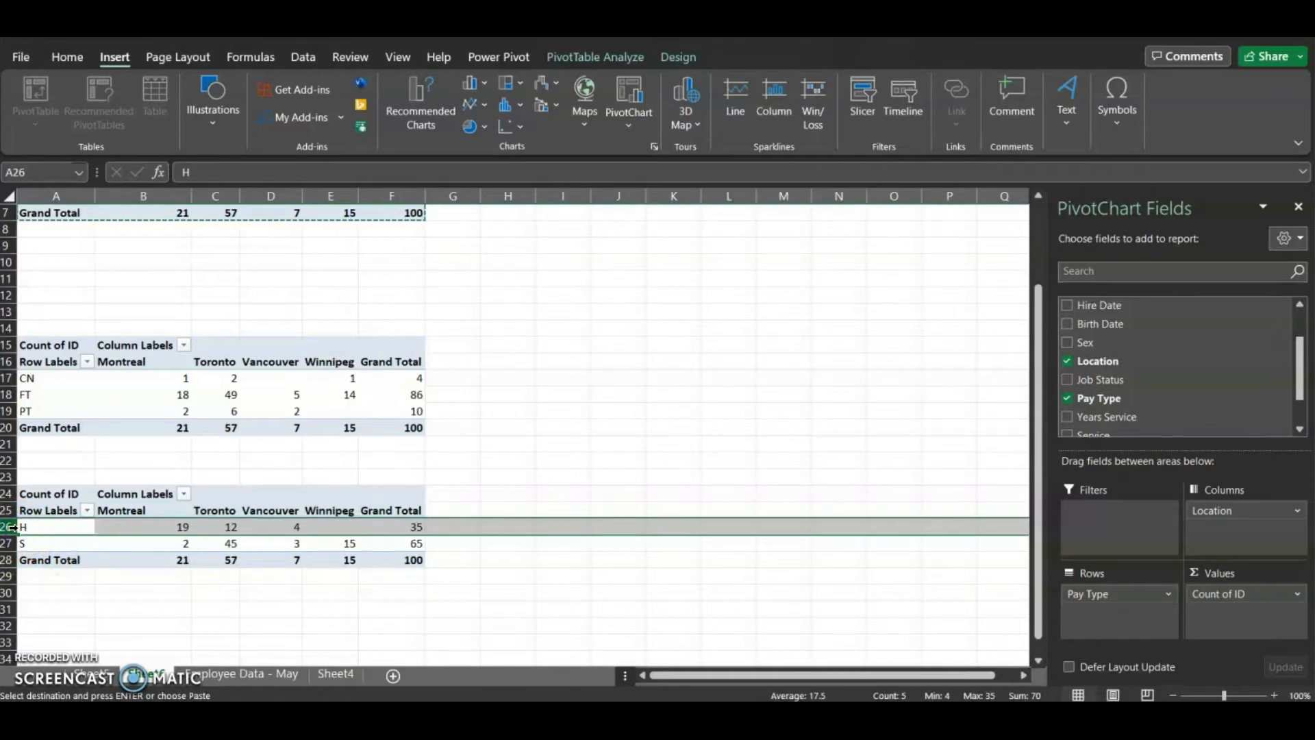
{"action": "left_click", "coordinate": [11, 541]}
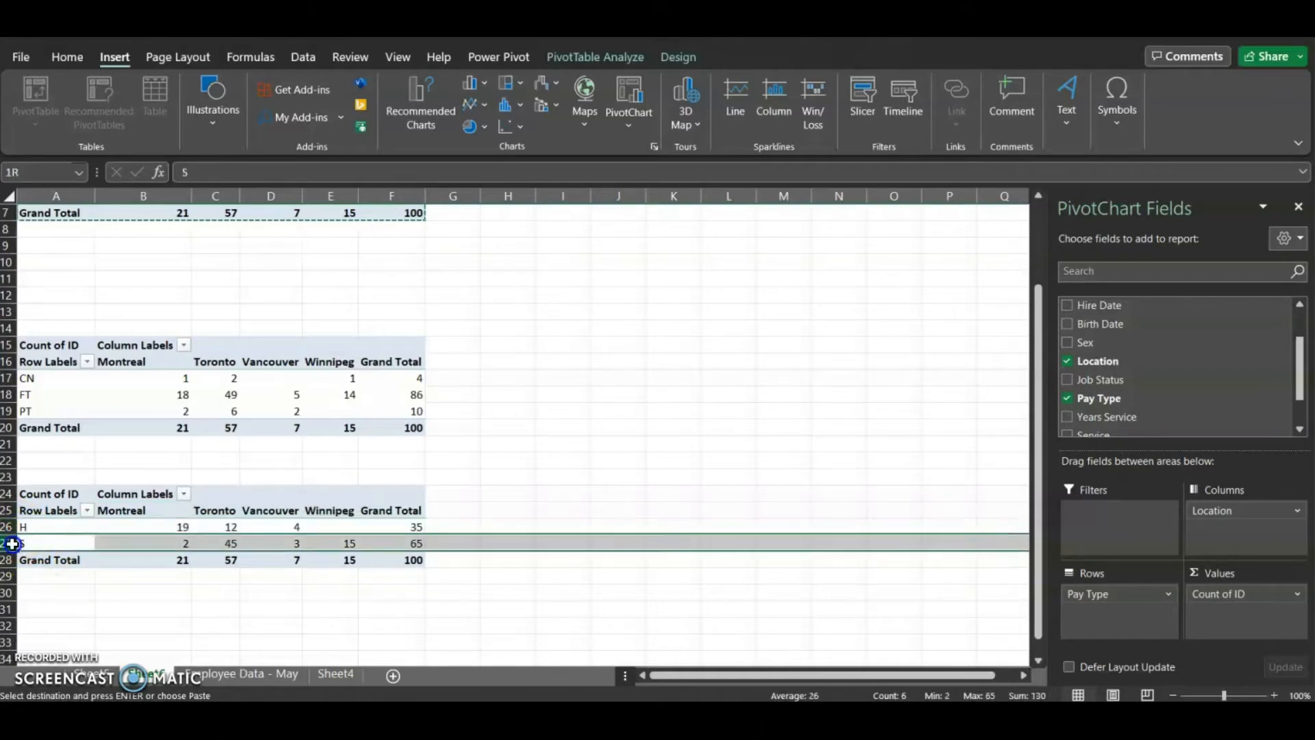
Delete the empty rows 9 to 13 between the first and second PivotTables
{"action": "scroll", "coordinate": [148, 538], "scroll_direction": "up", "scroll_amount": 2}
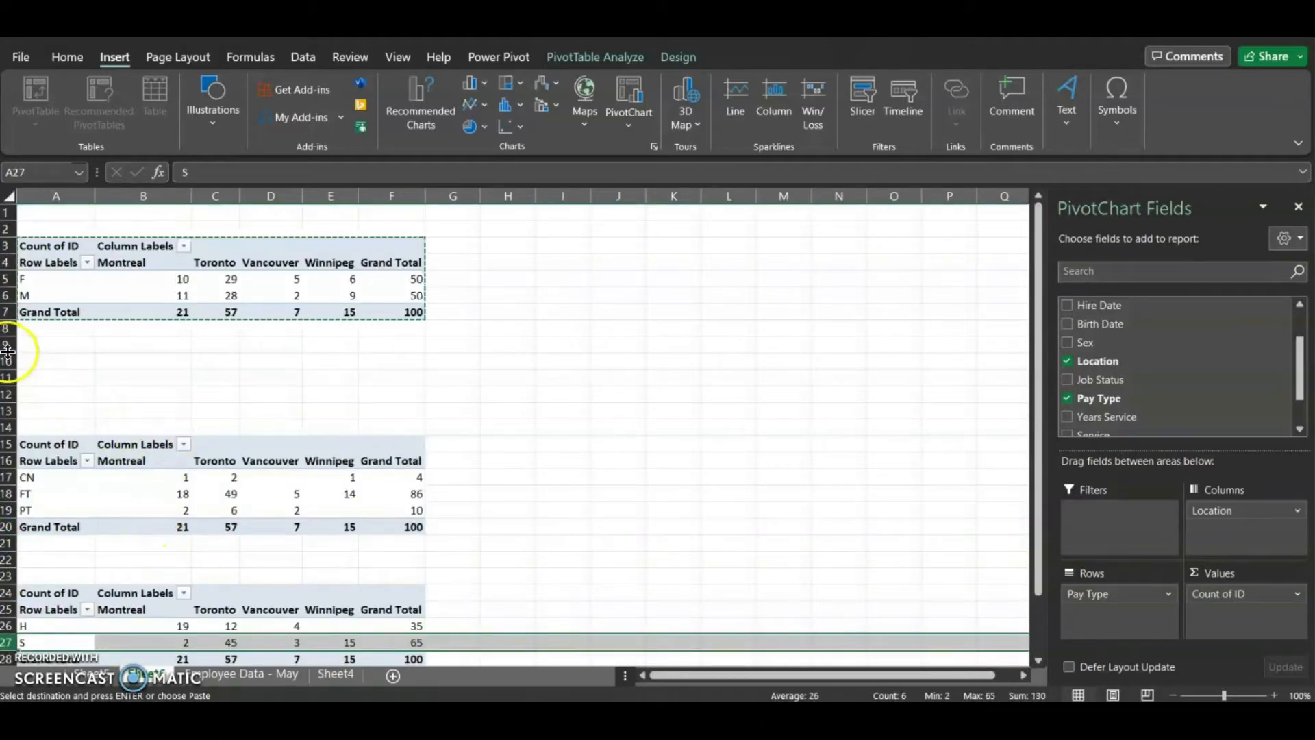
{"action": "left_click_drag", "start_coordinate": [11, 345], "coordinate": [13, 411]}
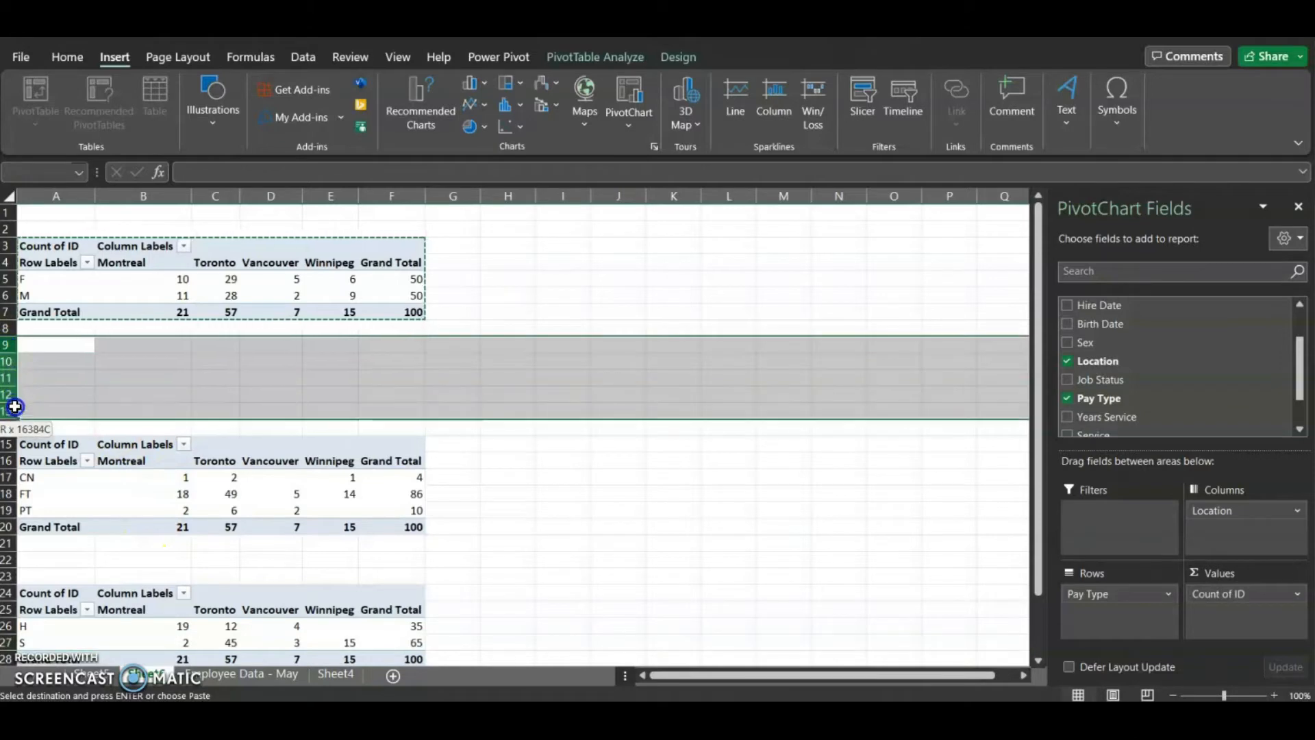
{"action": "right_click", "coordinate": [94, 373]}
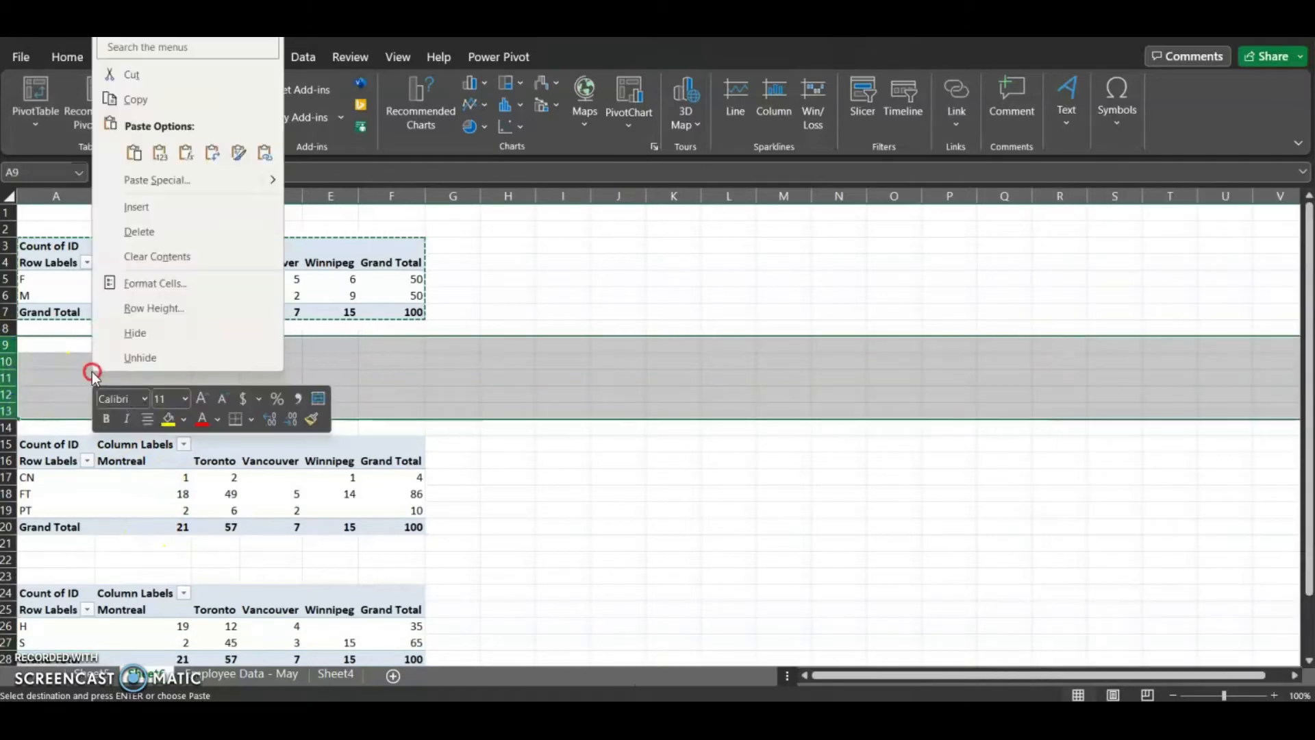
{"action": "left_click", "coordinate": [176, 236]}
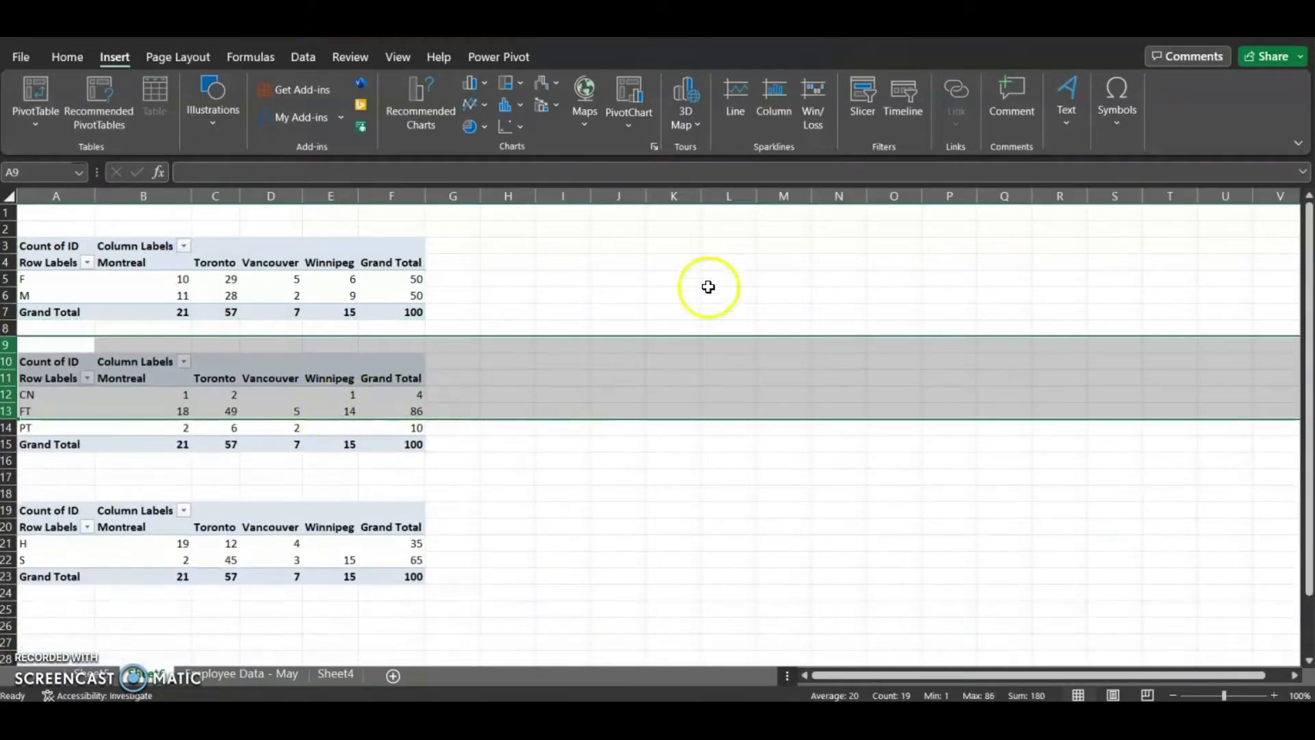
Insert a clustered column PivotChart from the first PivotTable and position it beside the tables
{"action": "left_click", "coordinate": [713, 292]}
{"action": "left_click", "coordinate": [324, 296]}
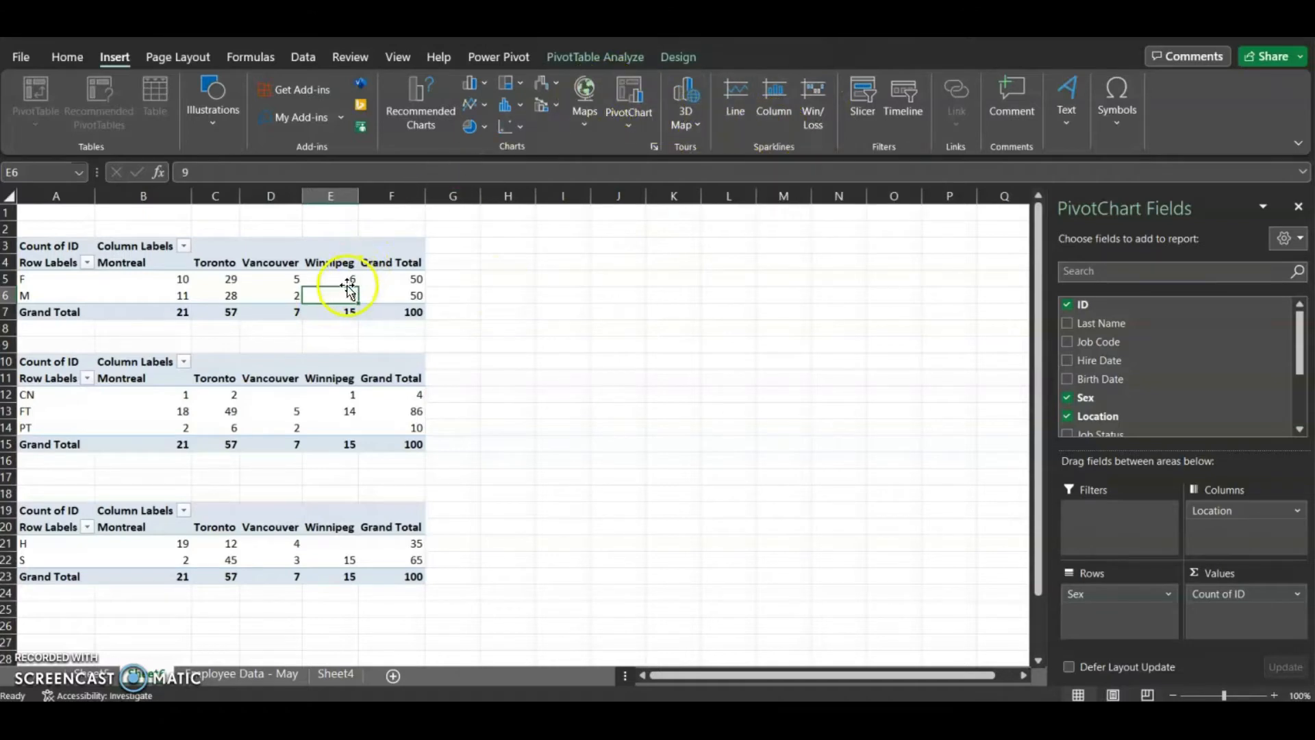
{"action": "left_click", "coordinate": [380, 289]}
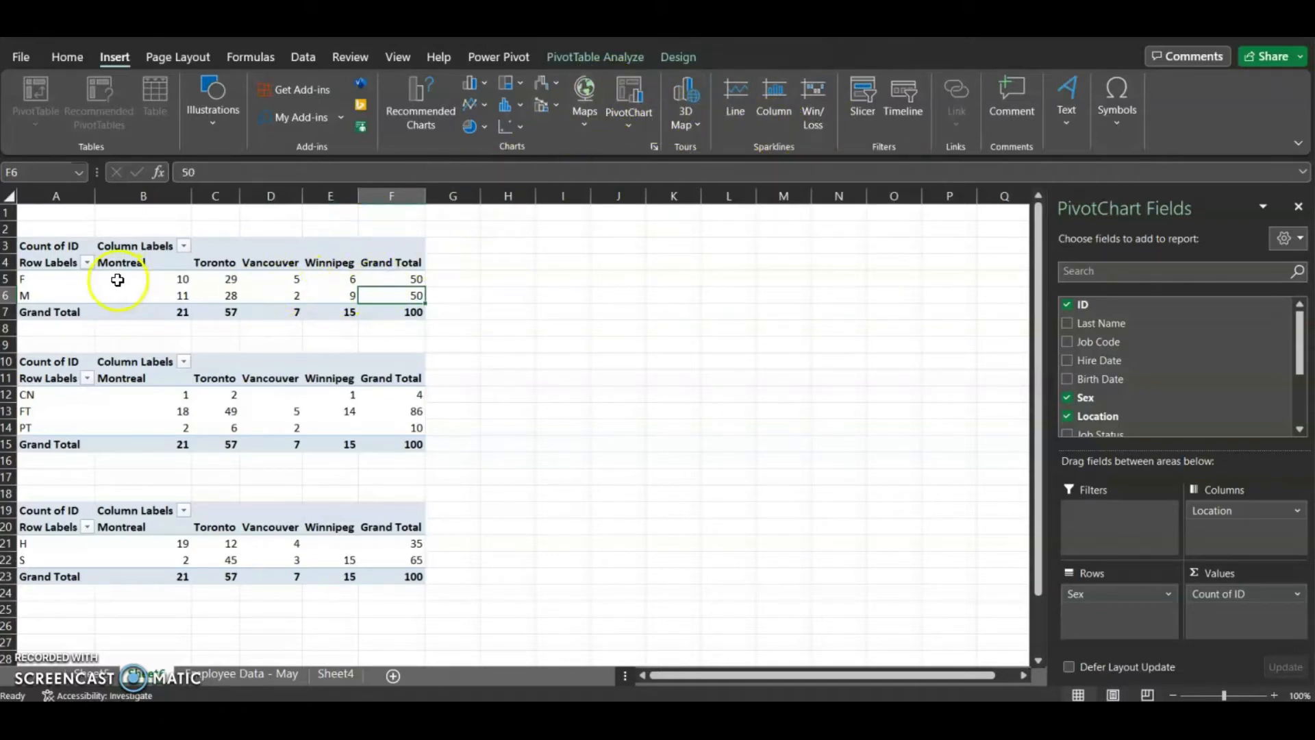
{"action": "left_click", "coordinate": [595, 63]}
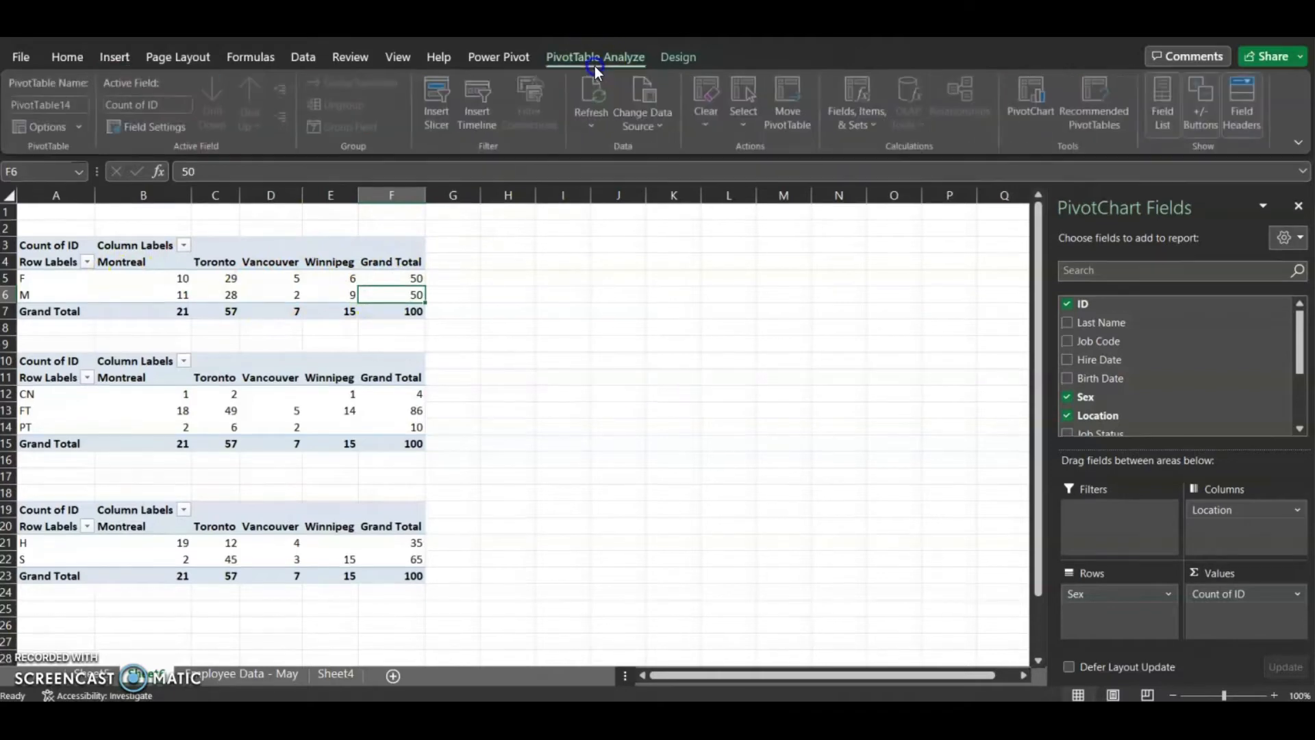
{"action": "left_click", "coordinate": [1037, 100]}
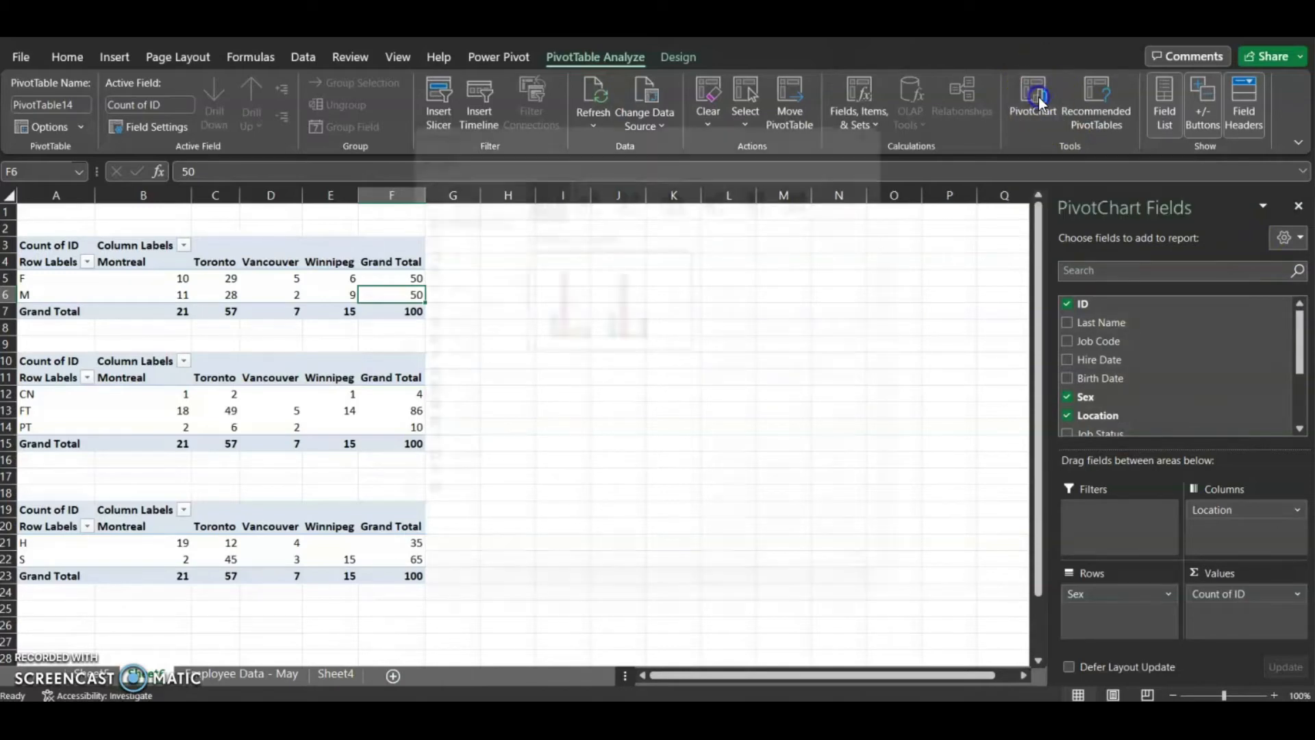
{"action": "mouse_move", "coordinate": [609, 252]}
{"action": "mouse_move", "coordinate": [640, 321]}
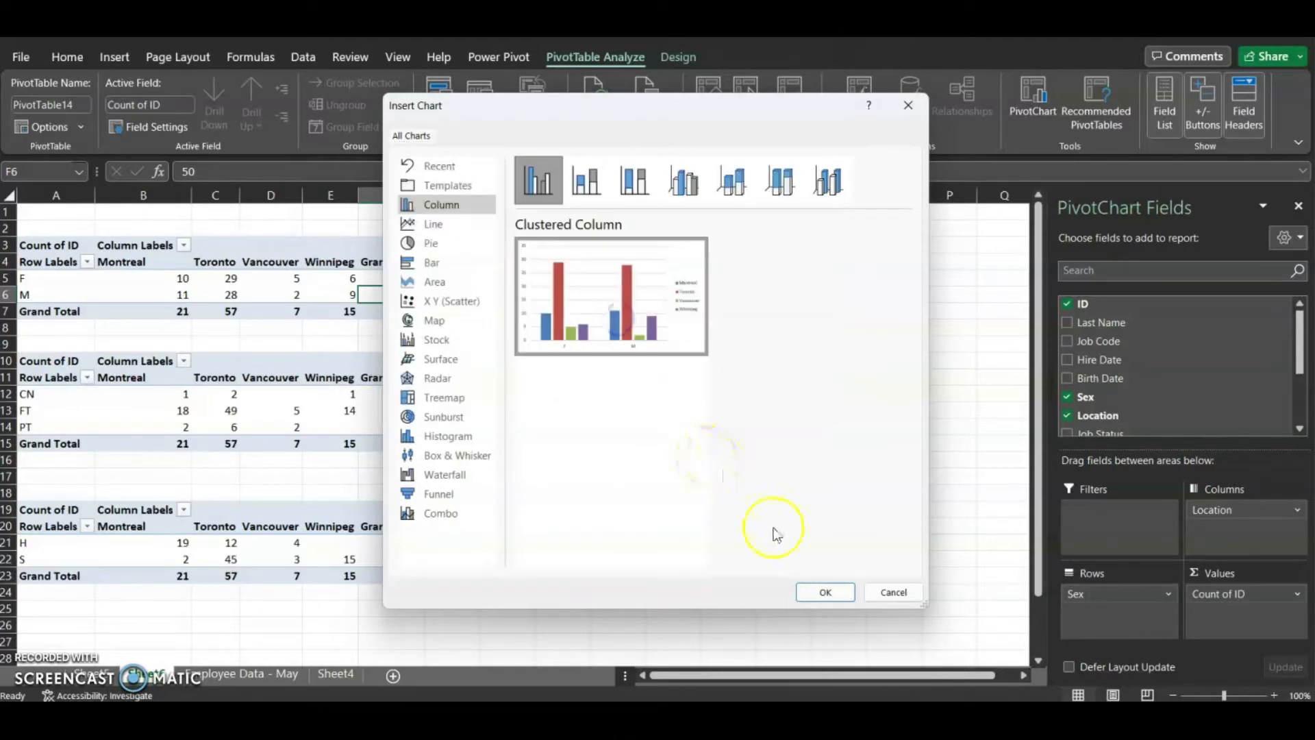
{"action": "left_click", "coordinate": [826, 591]}
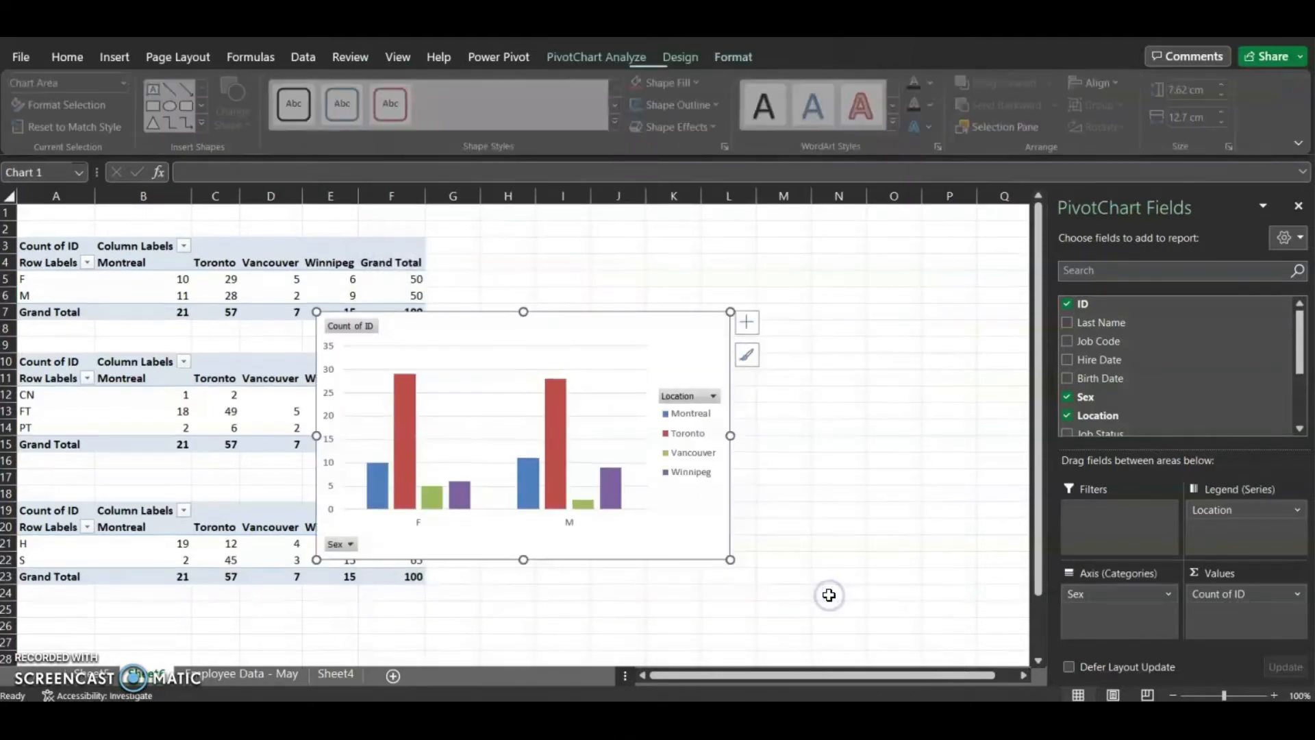
{"action": "left_click_drag", "start_coordinate": [608, 326], "coordinate": [742, 241]}
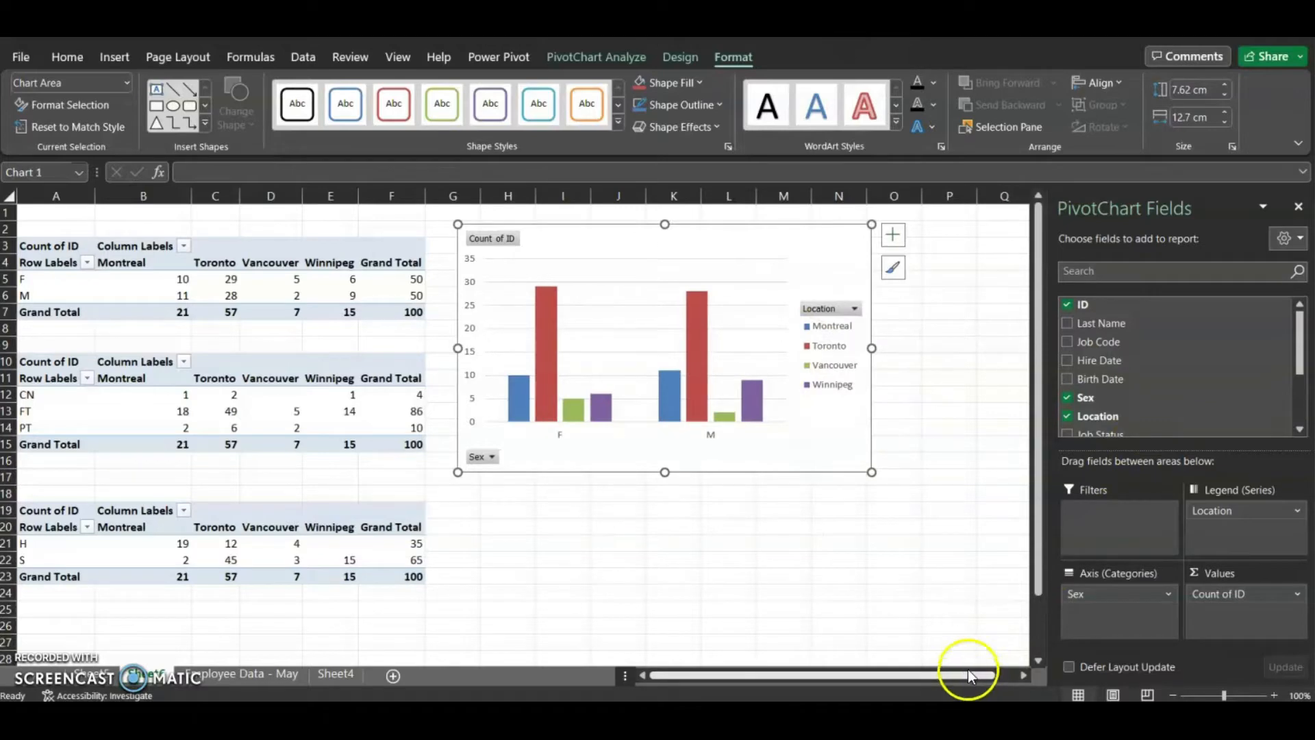
{"action": "left_click", "coordinate": [1298, 207]}
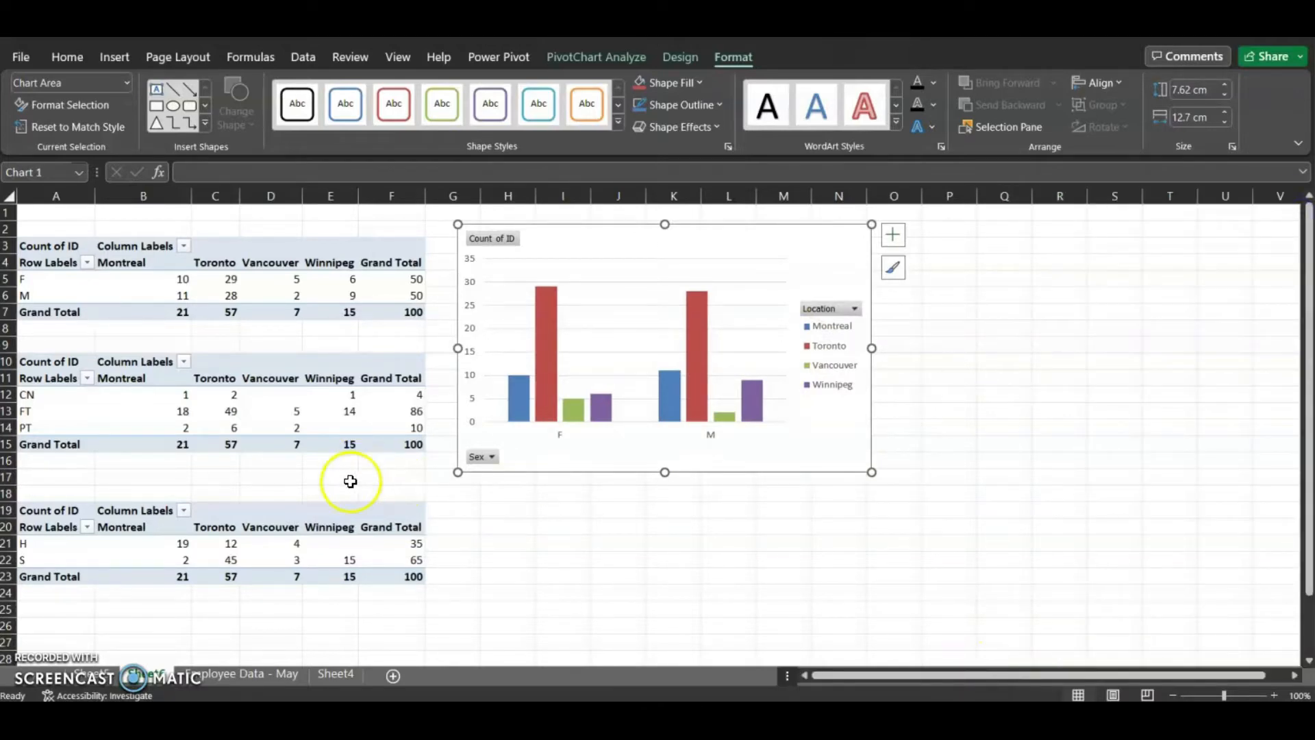
Insert a 3-D Pie PivotChart from the job status PivotTable and move it right of the column chart
{"action": "left_click", "coordinate": [120, 407]}
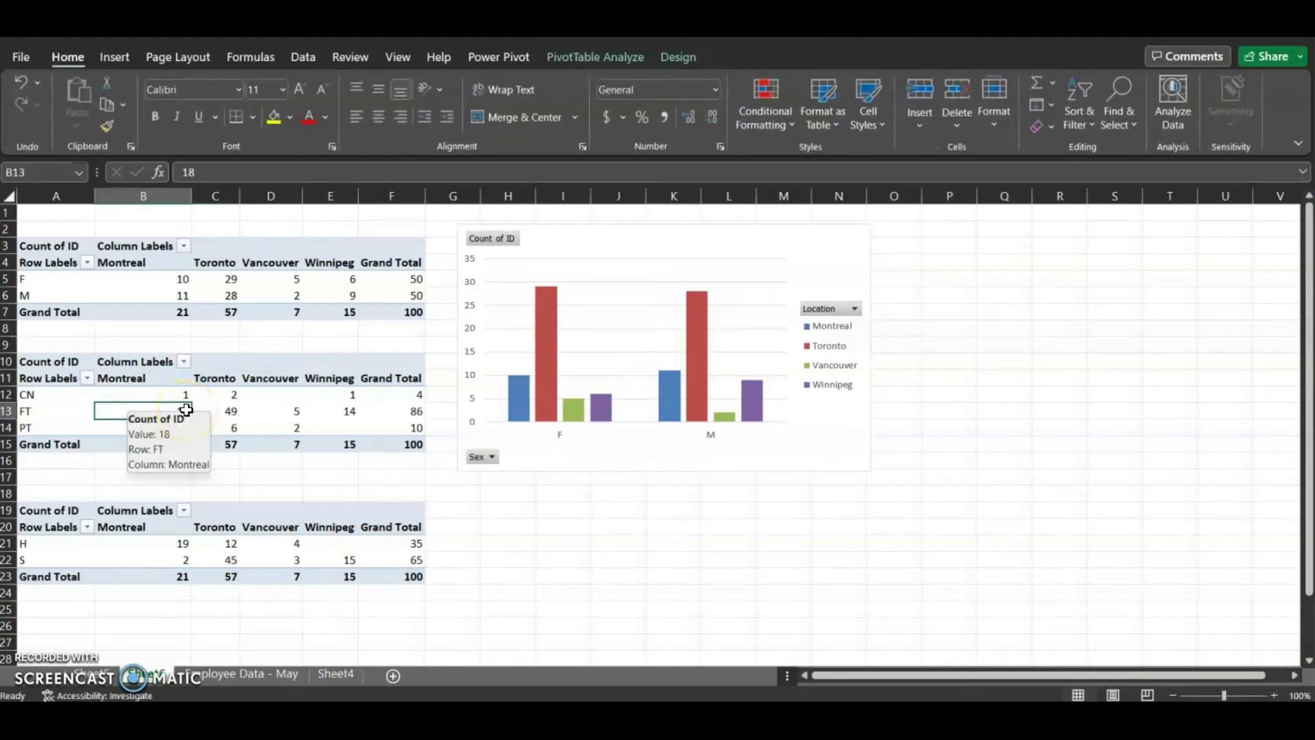
{"action": "left_click", "coordinate": [577, 59]}
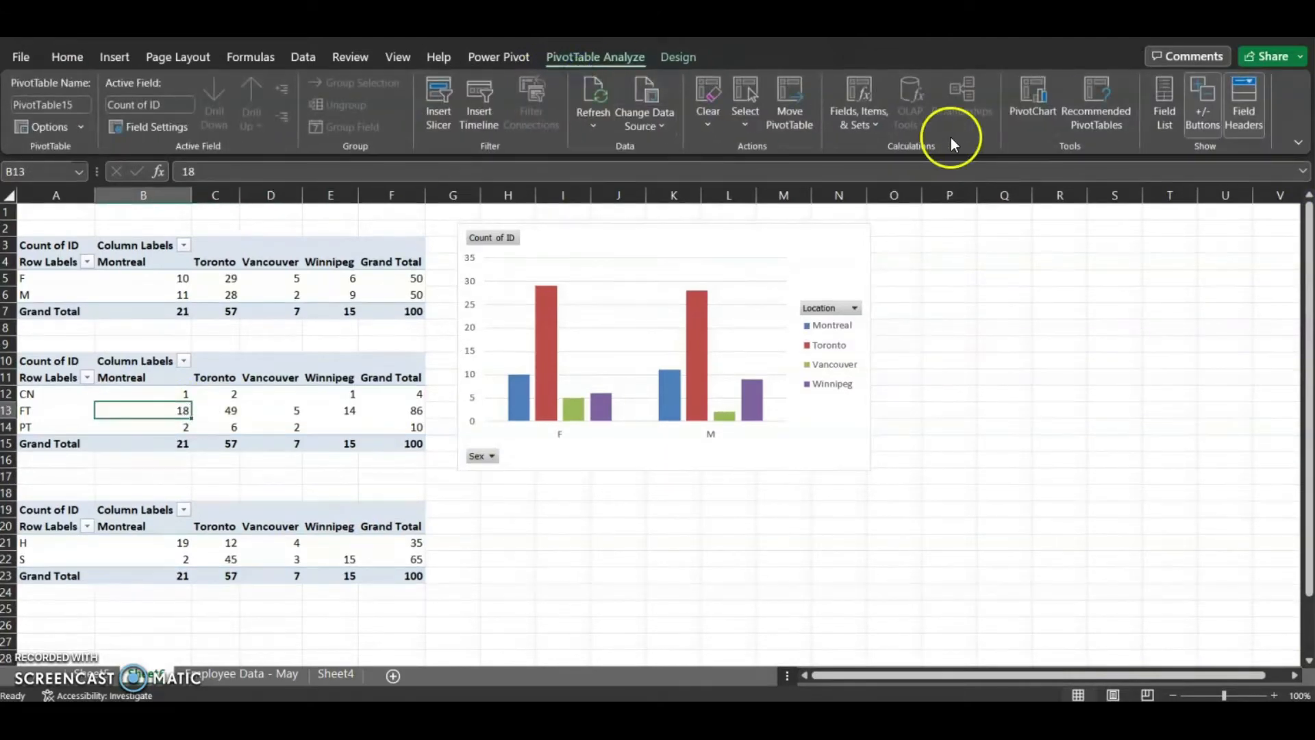
{"action": "left_click", "coordinate": [1028, 90]}
{"action": "mouse_move", "coordinate": [586, 342]}
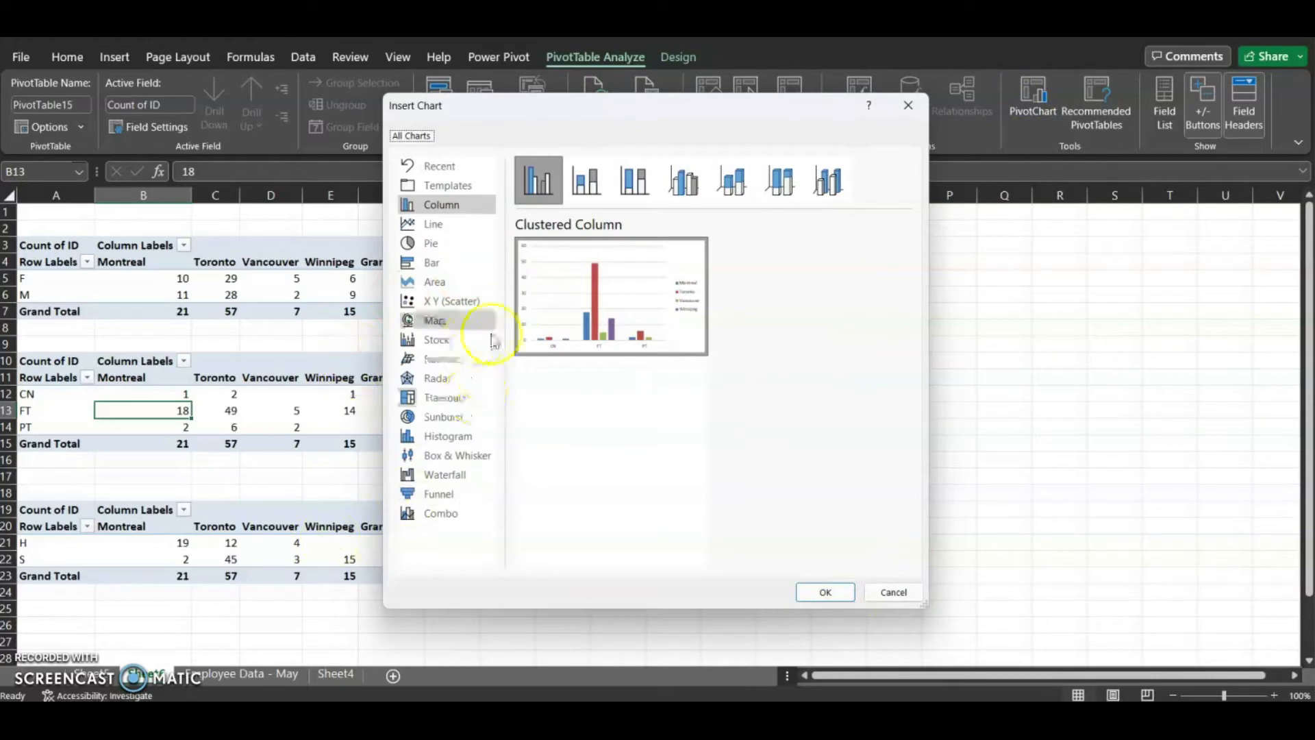
{"action": "left_click", "coordinate": [442, 262]}
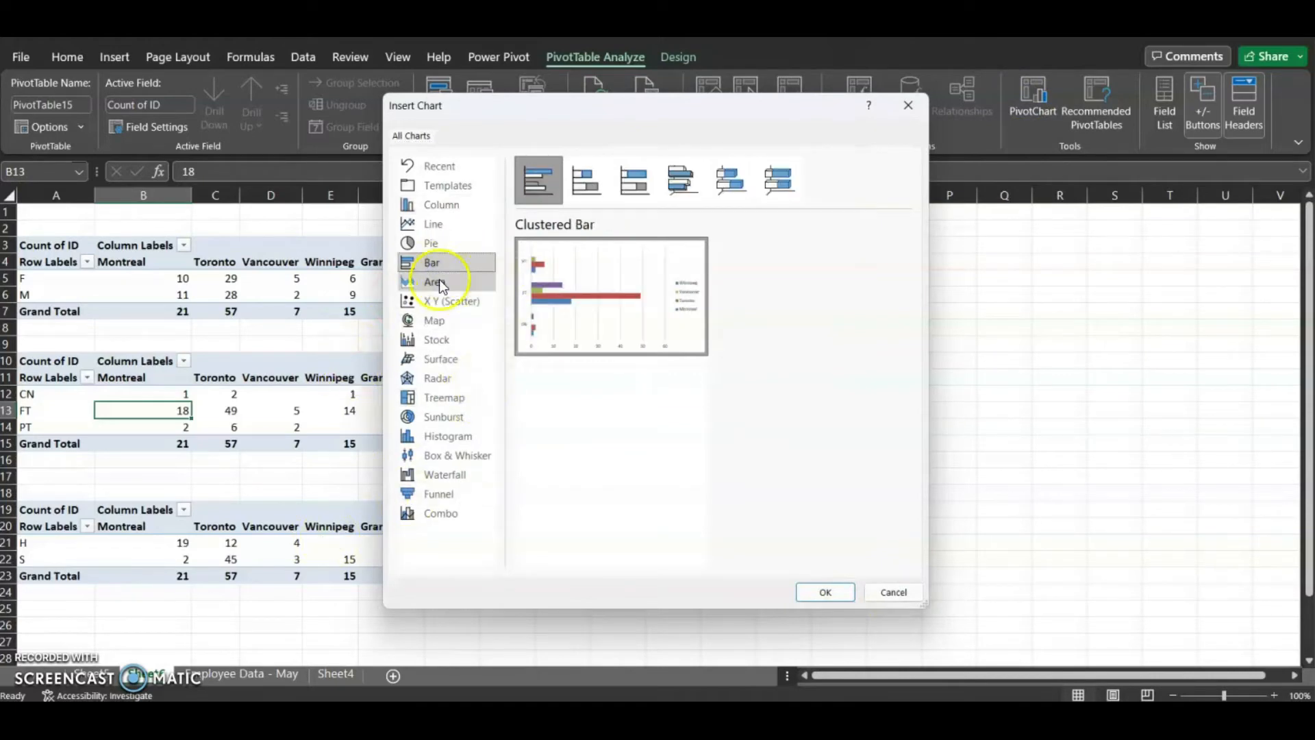
{"action": "left_click", "coordinate": [449, 243]}
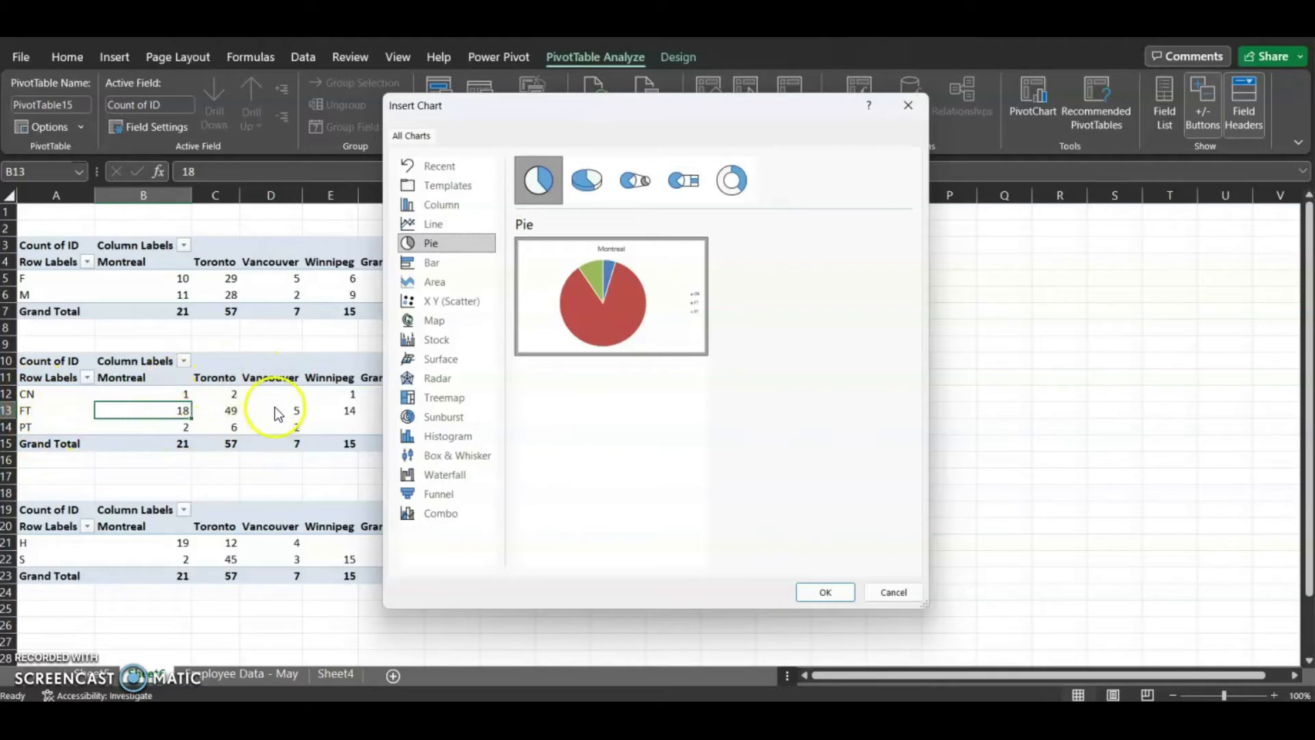
{"action": "mouse_move", "coordinate": [623, 293]}
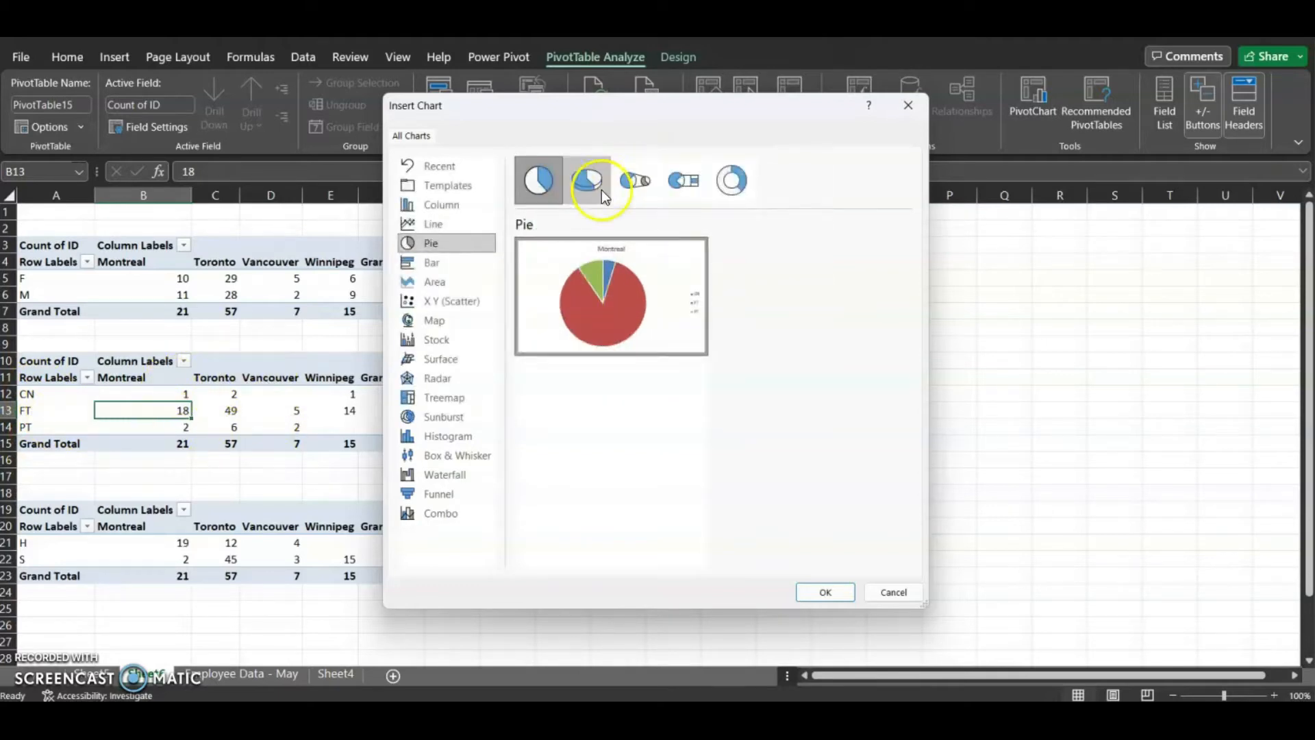
{"action": "left_click", "coordinate": [587, 182]}
{"action": "mouse_move", "coordinate": [553, 255]}
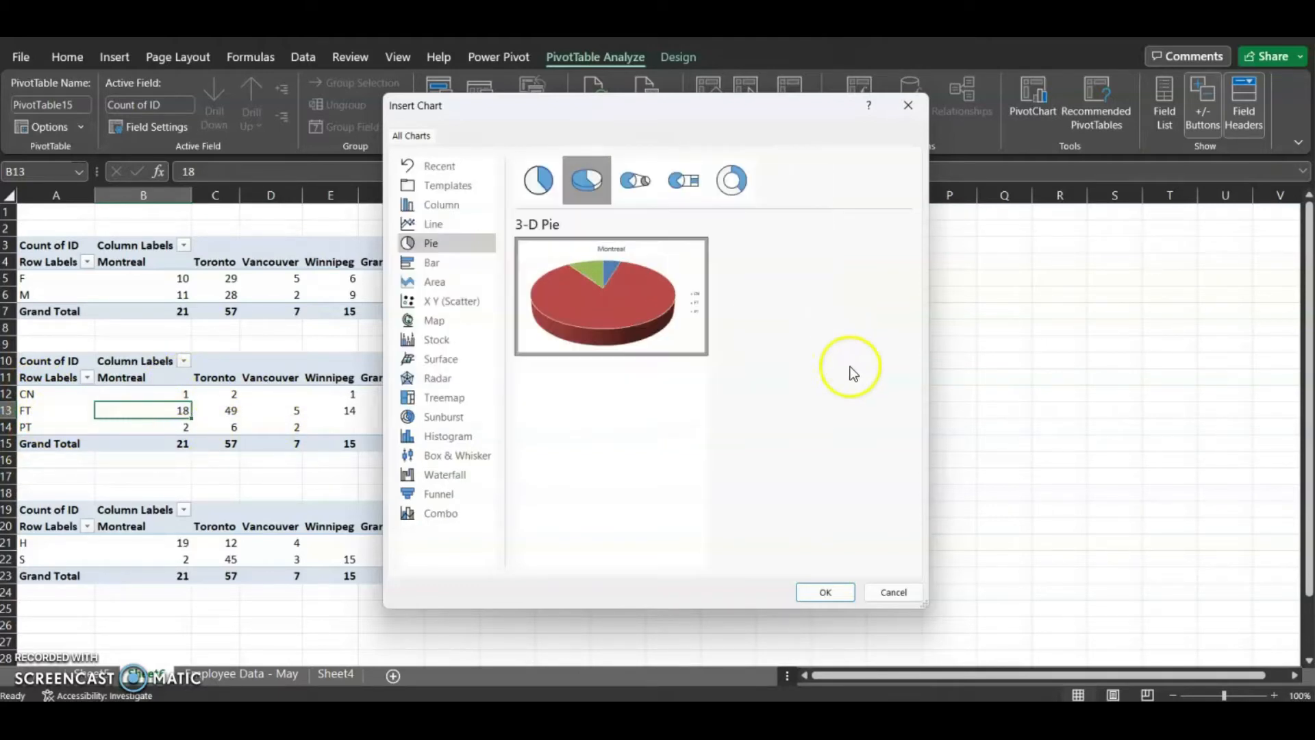
{"action": "left_click", "coordinate": [836, 590]}
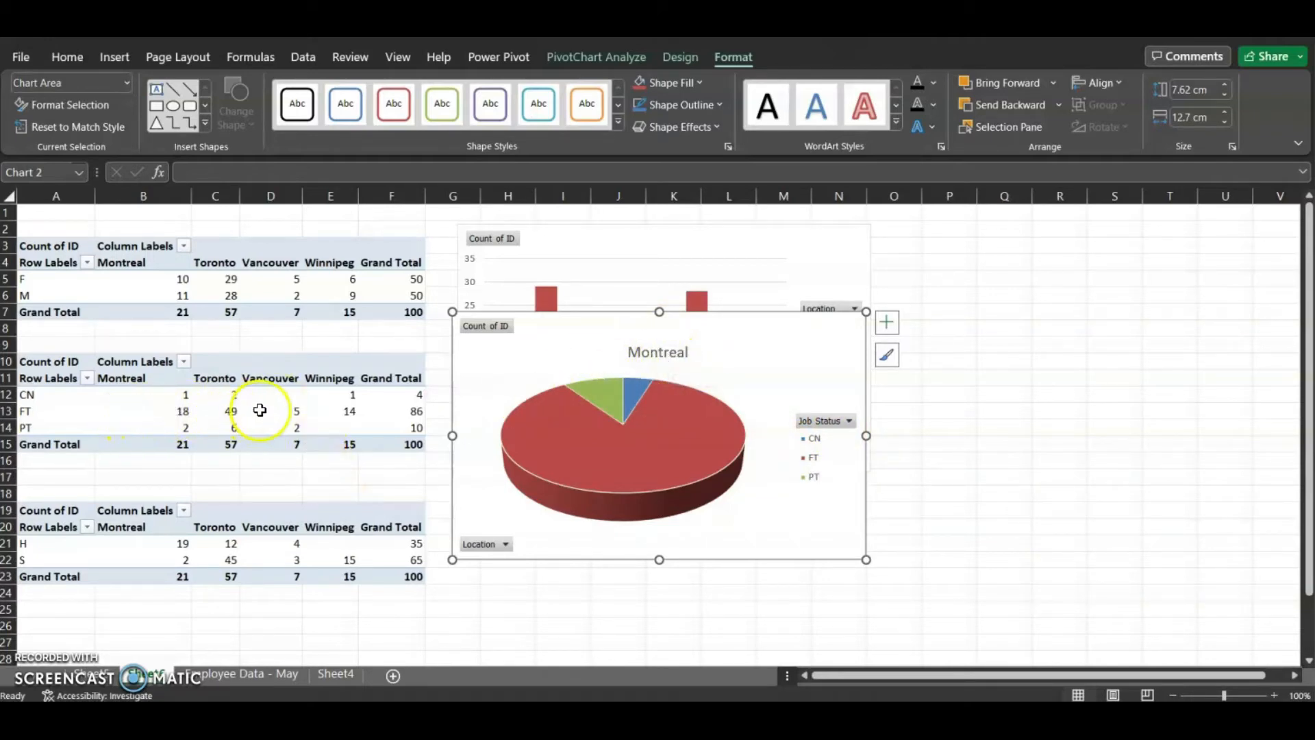
{"action": "left_click_drag", "start_coordinate": [597, 342], "coordinate": [1020, 253]}
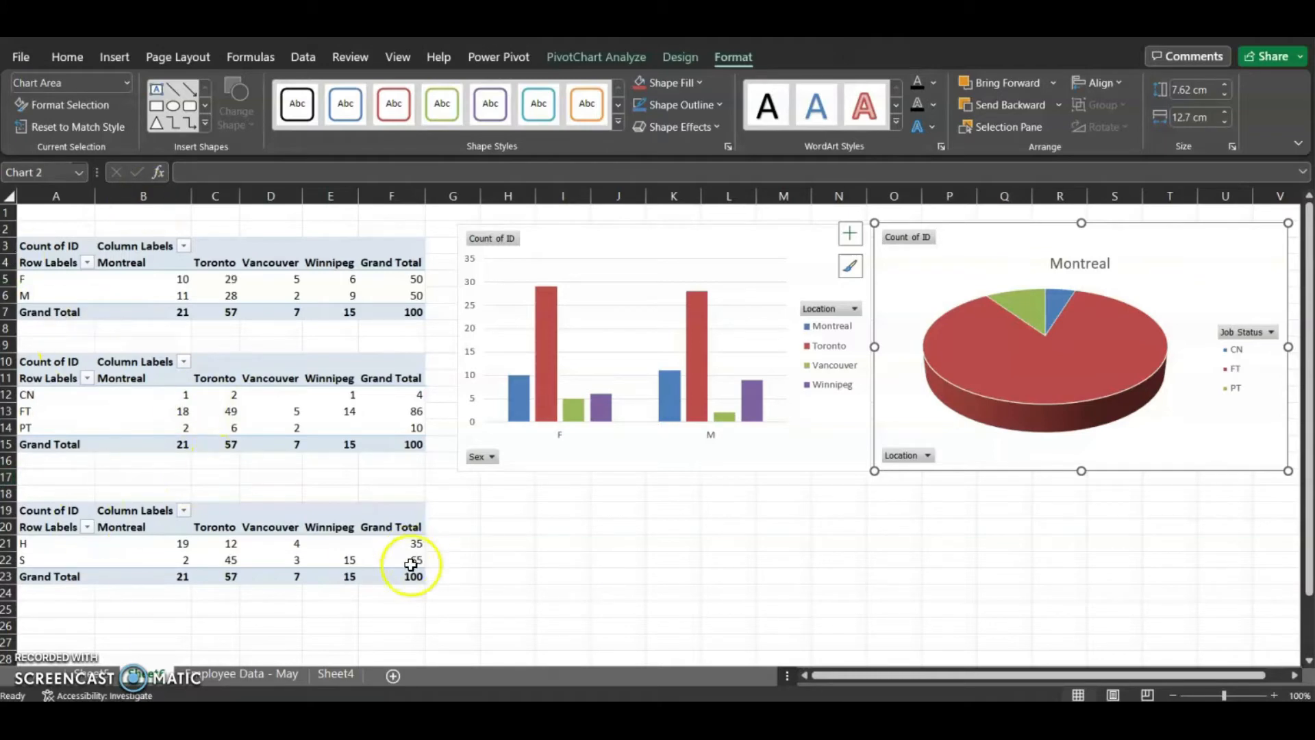
Insert a stacked column PivotChart from the pay type PivotTable and place it below the first chart
{"action": "mouse_move", "coordinate": [964, 312]}
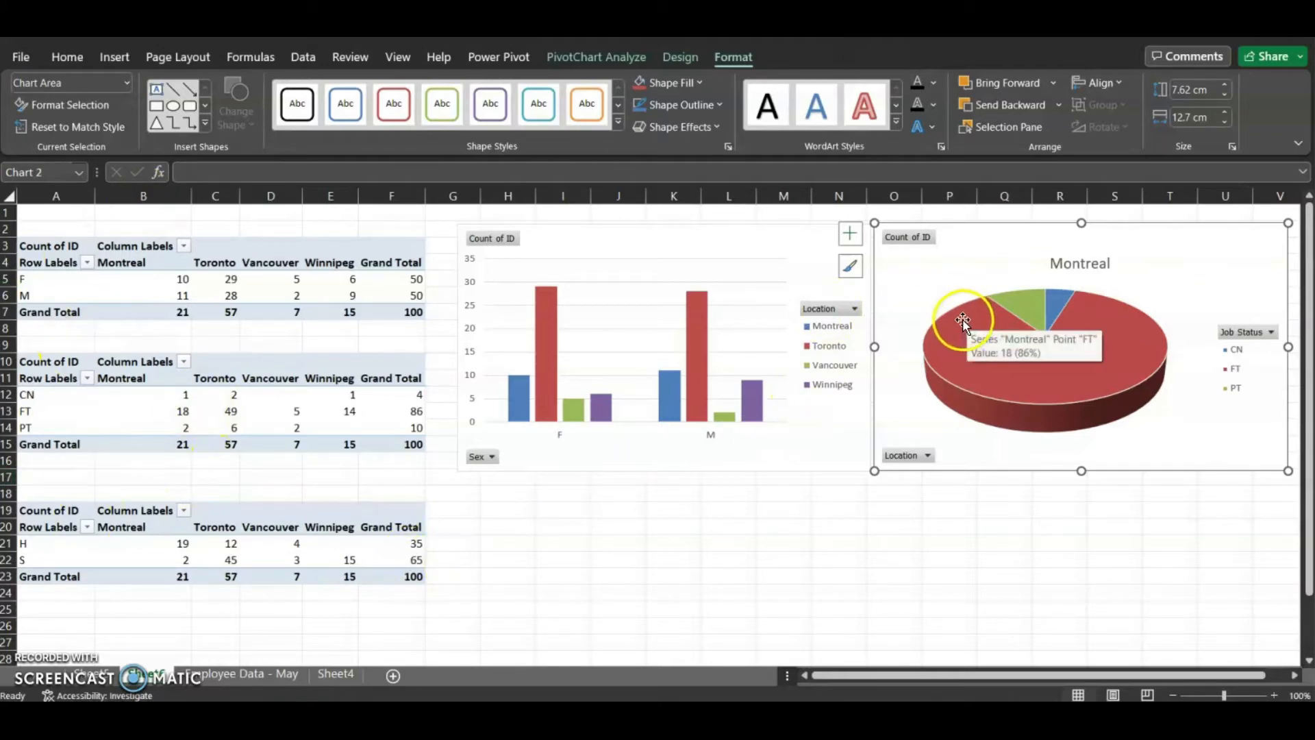
{"action": "left_click", "coordinate": [323, 558]}
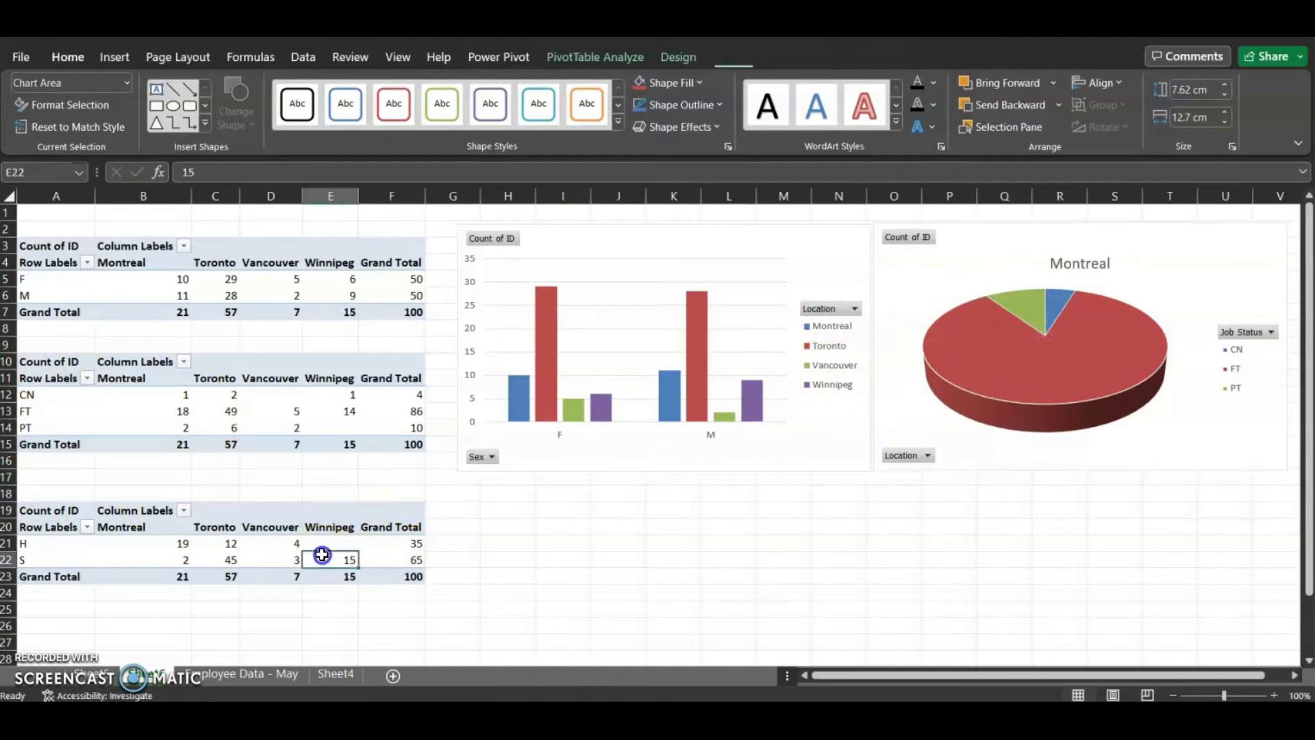
{"action": "left_click", "coordinate": [595, 63]}
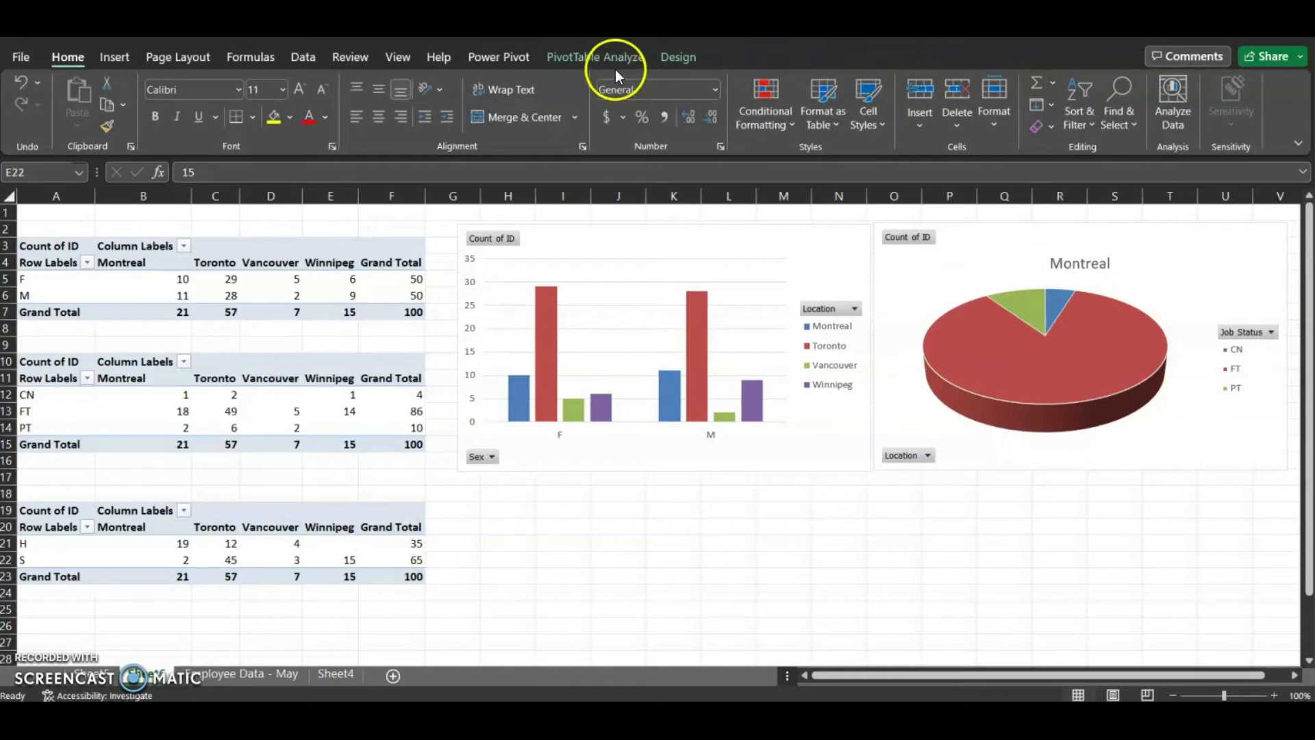
{"action": "left_click", "coordinate": [569, 68]}
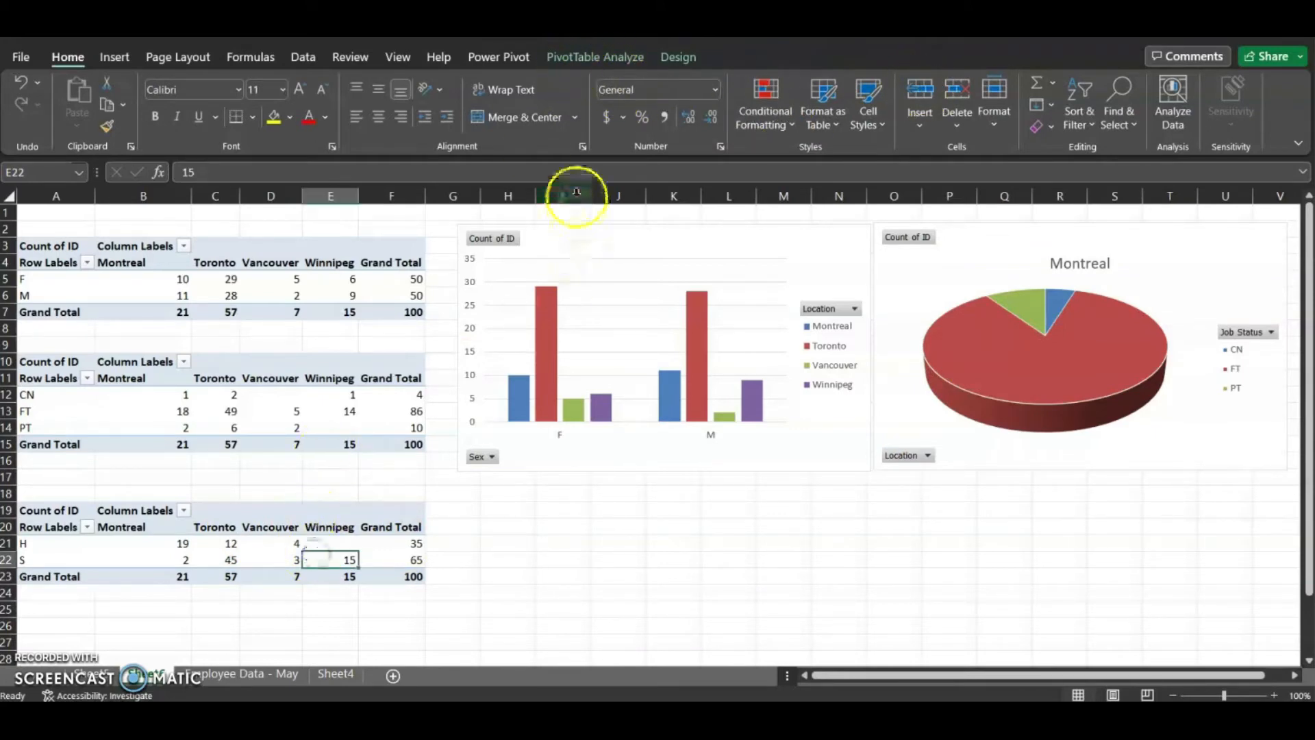
{"action": "left_click", "coordinate": [585, 64]}
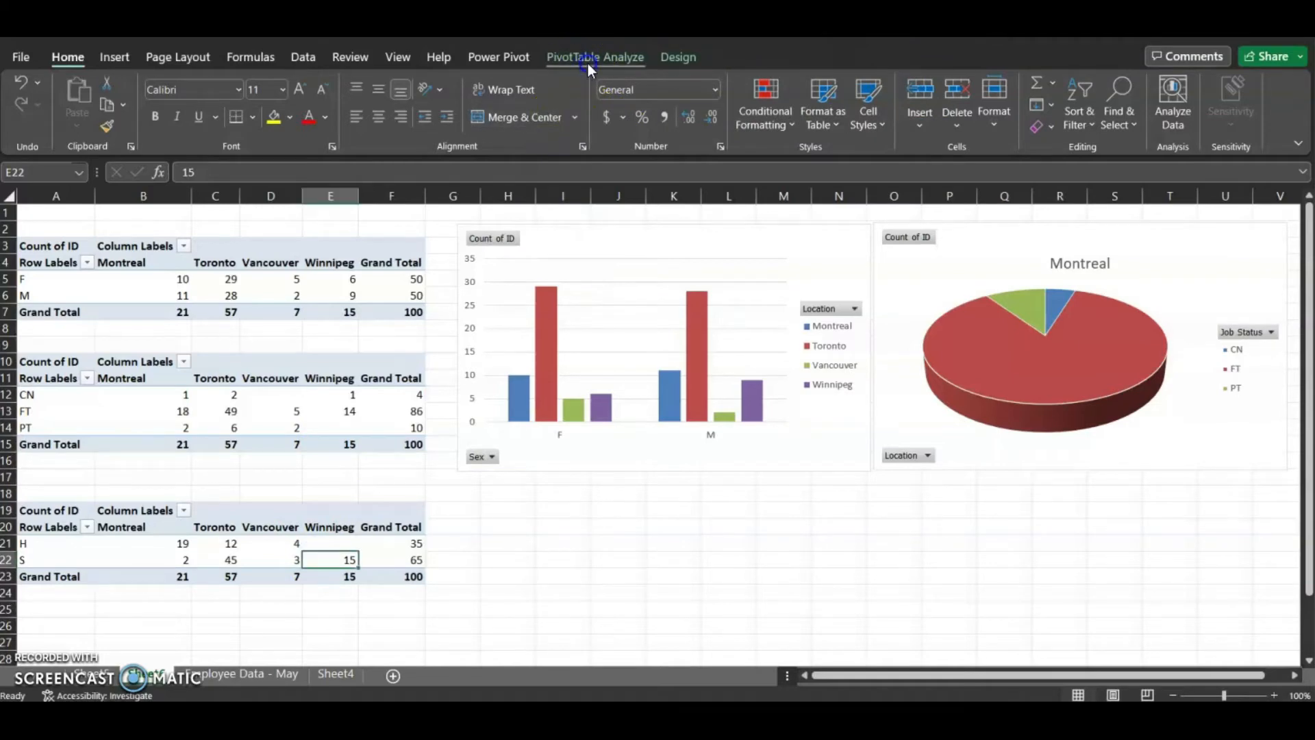
{"action": "left_click", "coordinate": [1012, 109]}
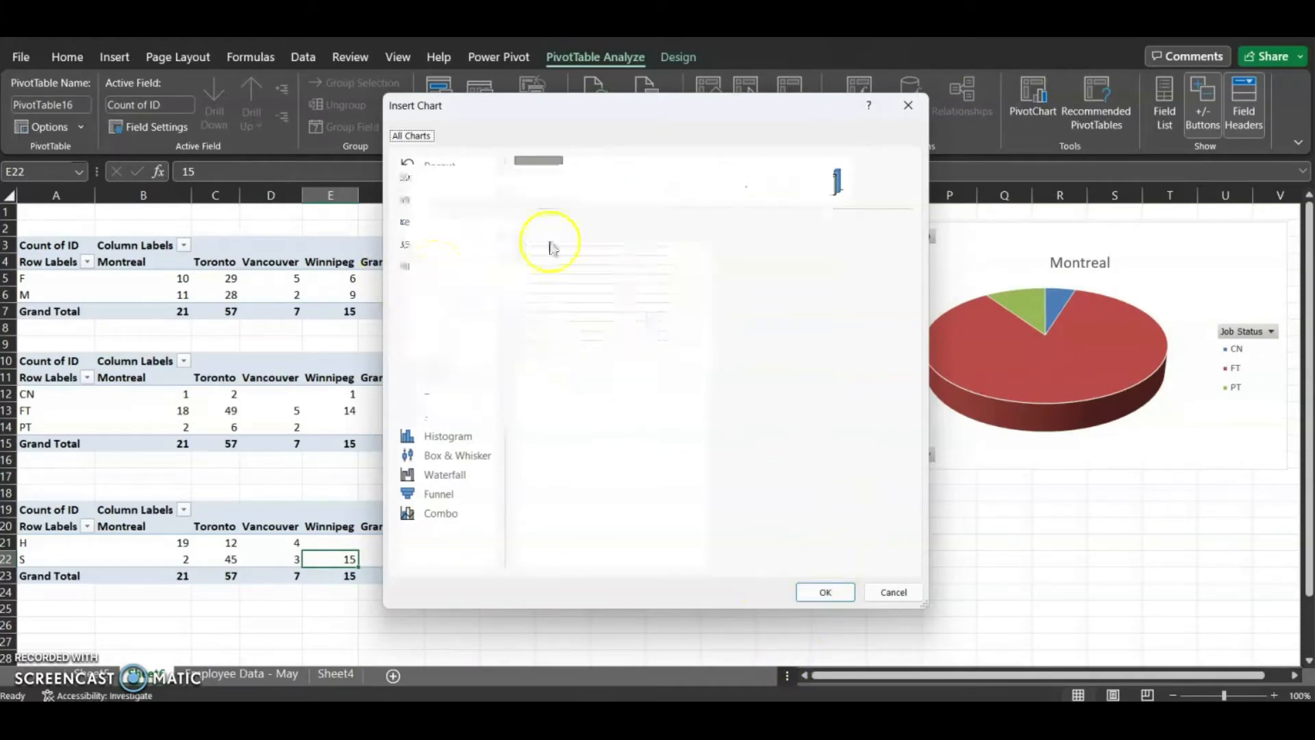
{"action": "left_click", "coordinate": [591, 189]}
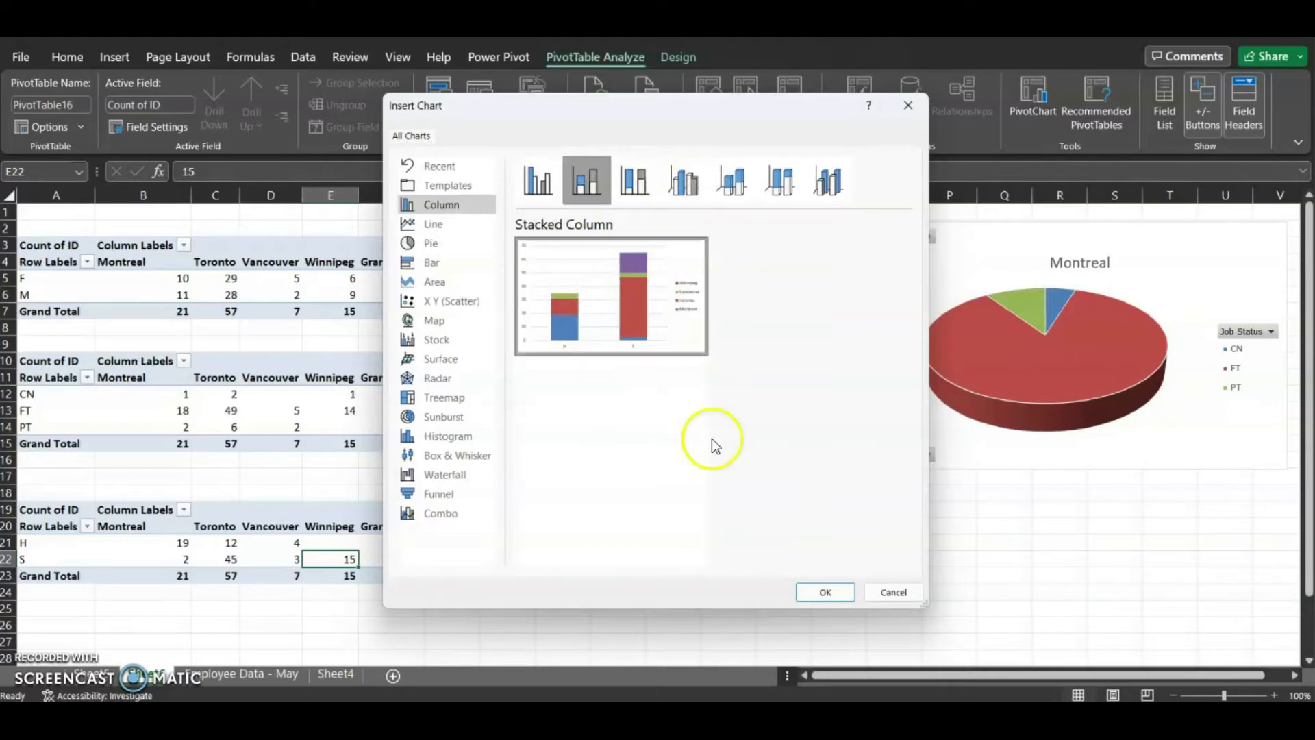
{"action": "left_click", "coordinate": [826, 593]}
{"action": "left_click_drag", "start_coordinate": [542, 342], "coordinate": [578, 487]}
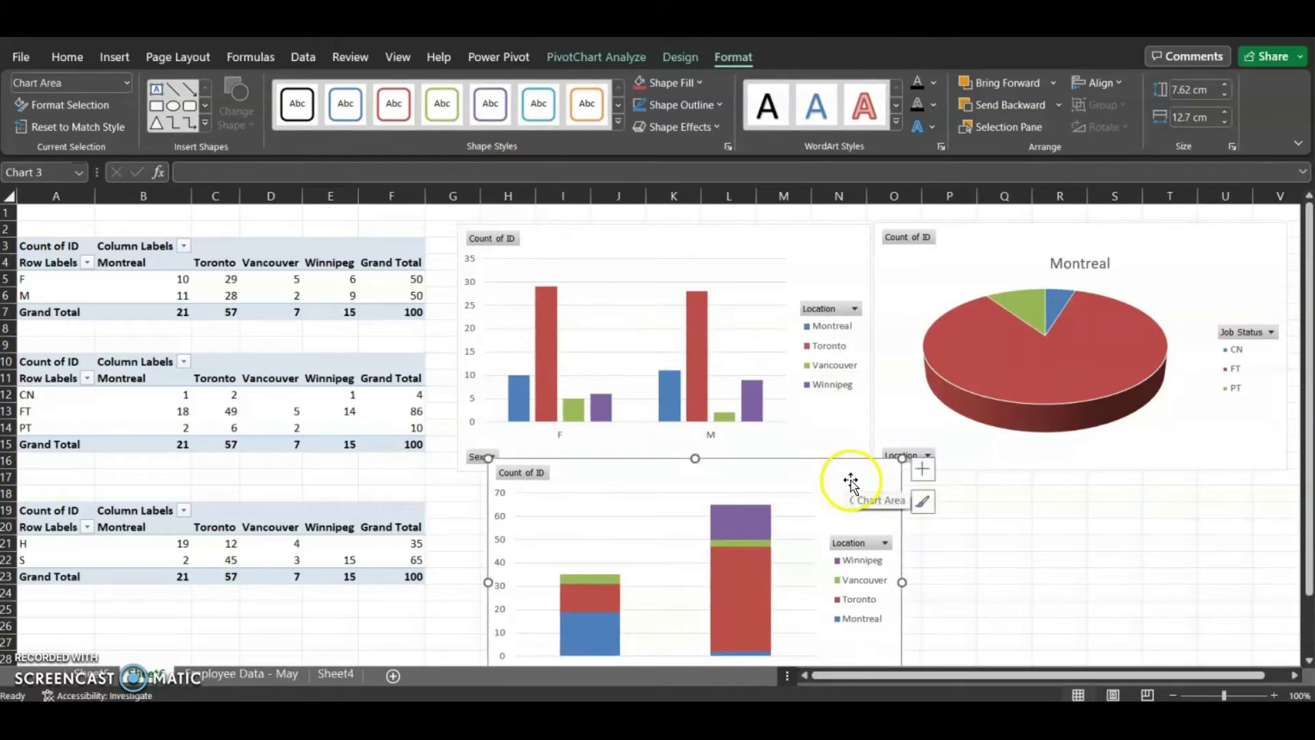
Apply a dark chart style to the clustered column PivotChart
{"action": "left_click", "coordinate": [849, 245]}
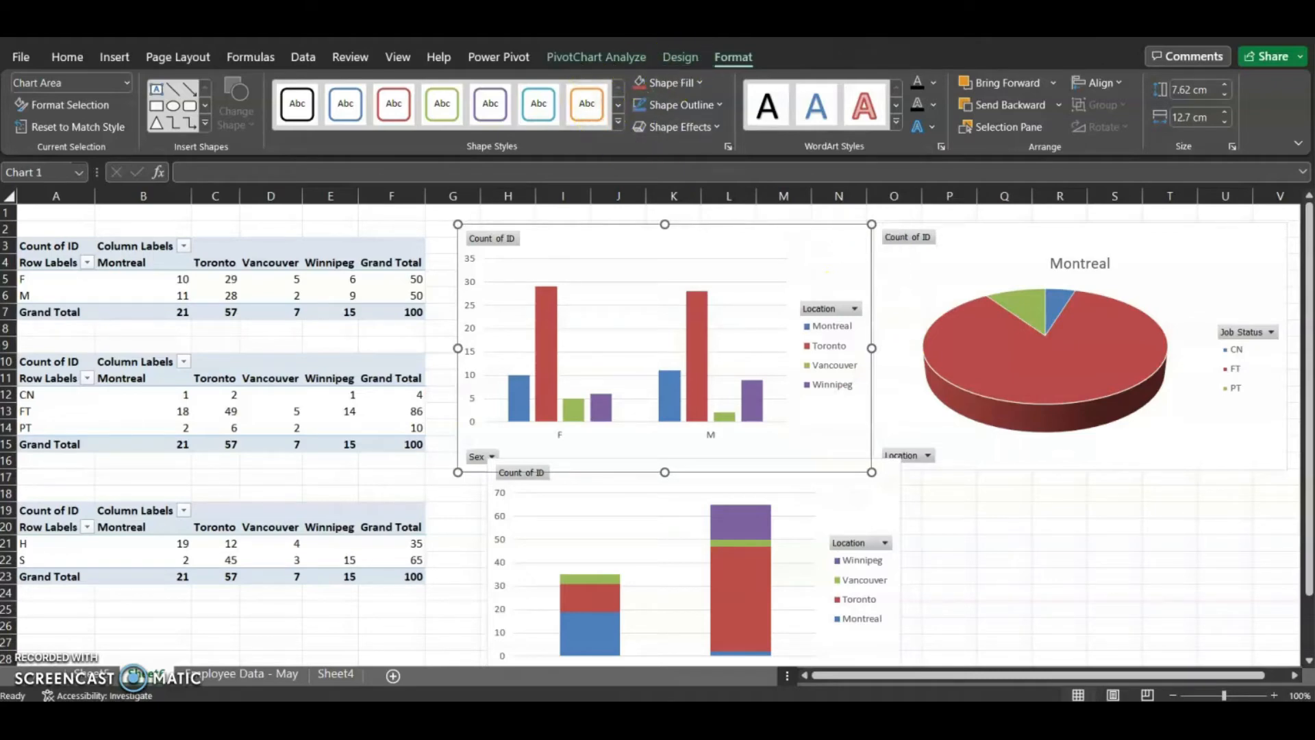
{"action": "left_click", "coordinate": [688, 64]}
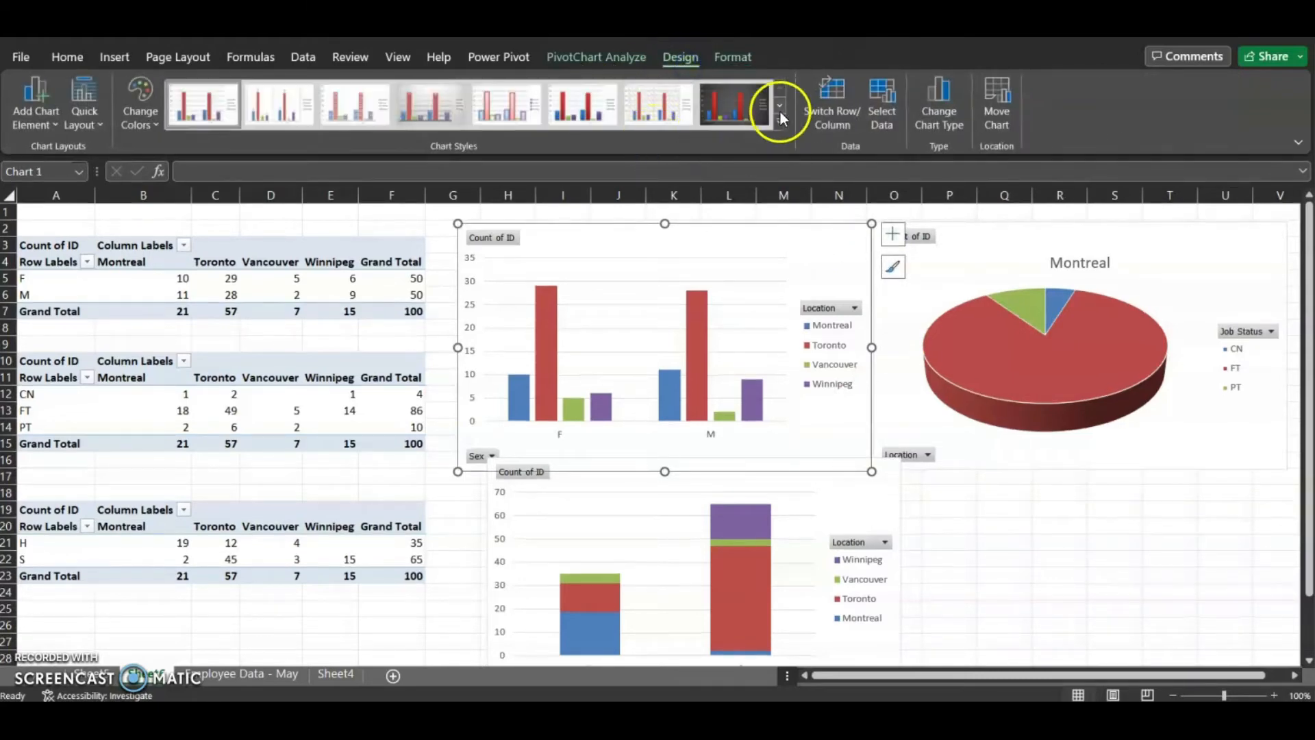
{"action": "left_click", "coordinate": [734, 105]}
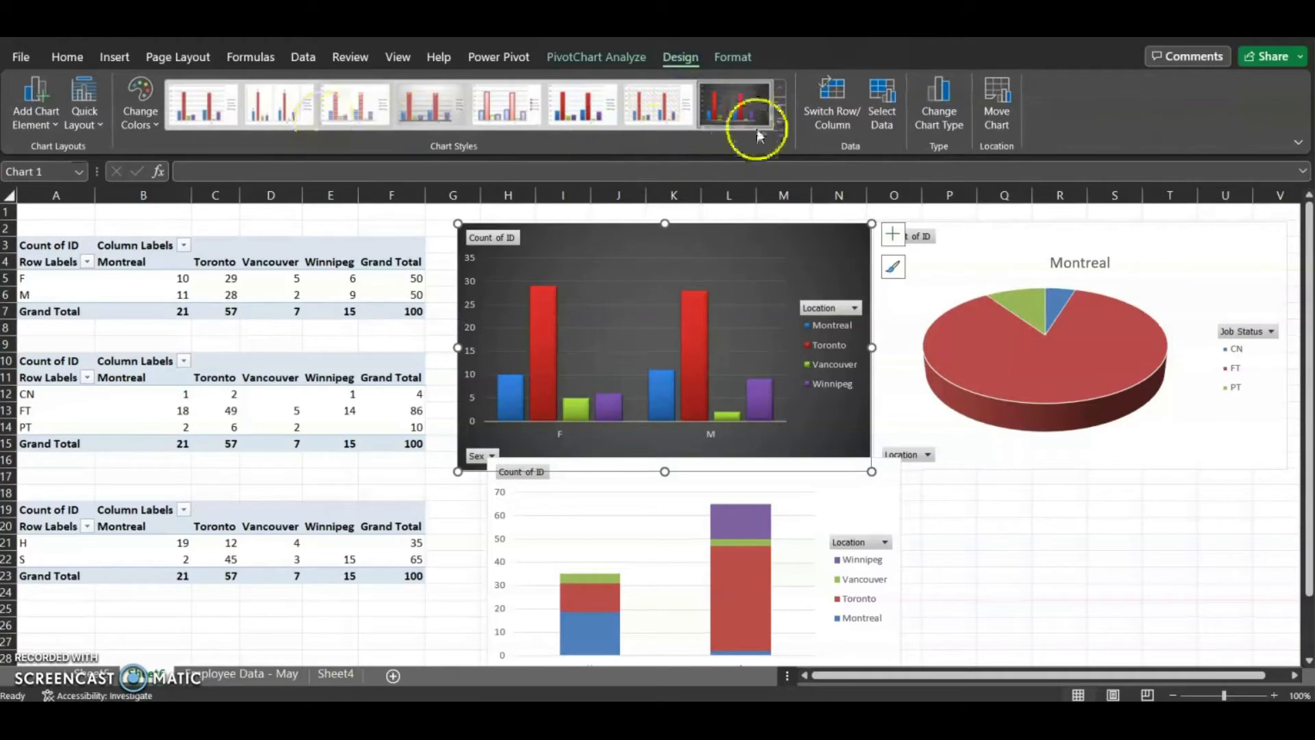
Apply a dark chart style to the 3-D Pie PivotChart
{"action": "left_click", "coordinate": [998, 241]}
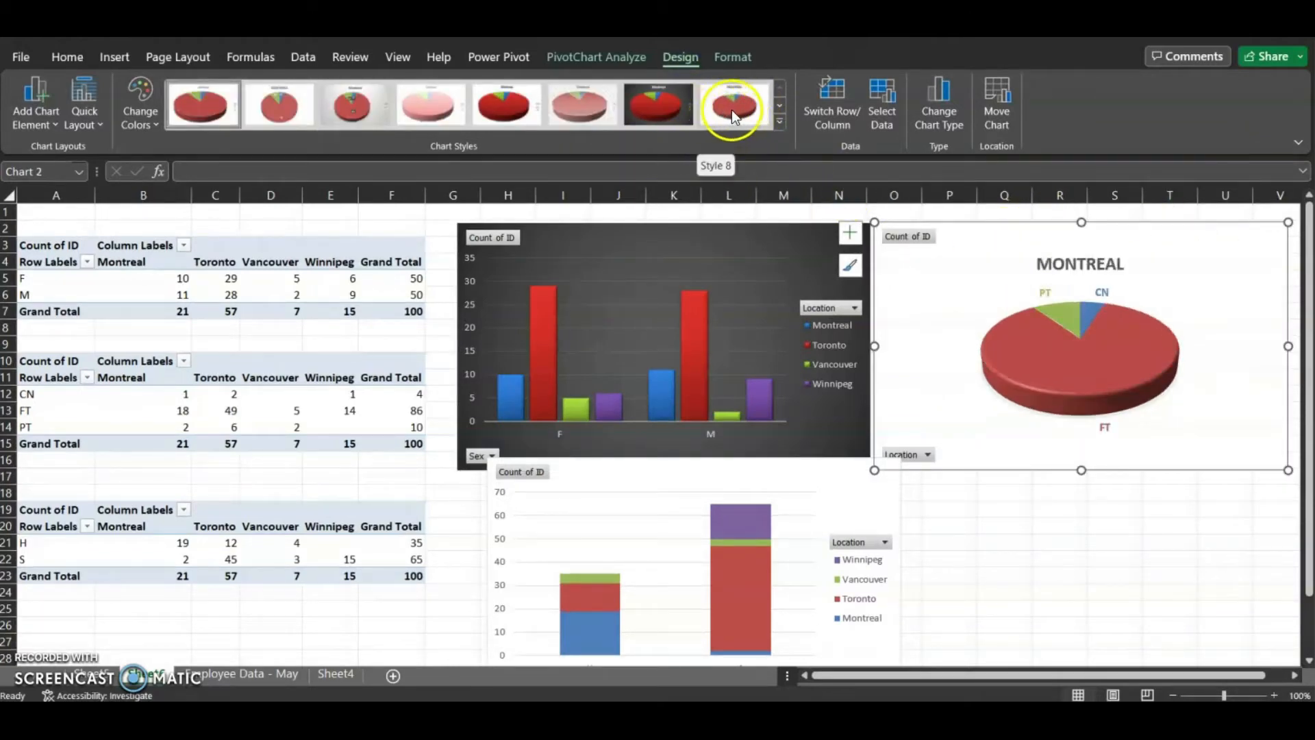
{"action": "left_click", "coordinate": [647, 105]}
Apply the second chart style, with value labels, to the stacked column PivotChart
{"action": "left_click", "coordinate": [788, 513]}
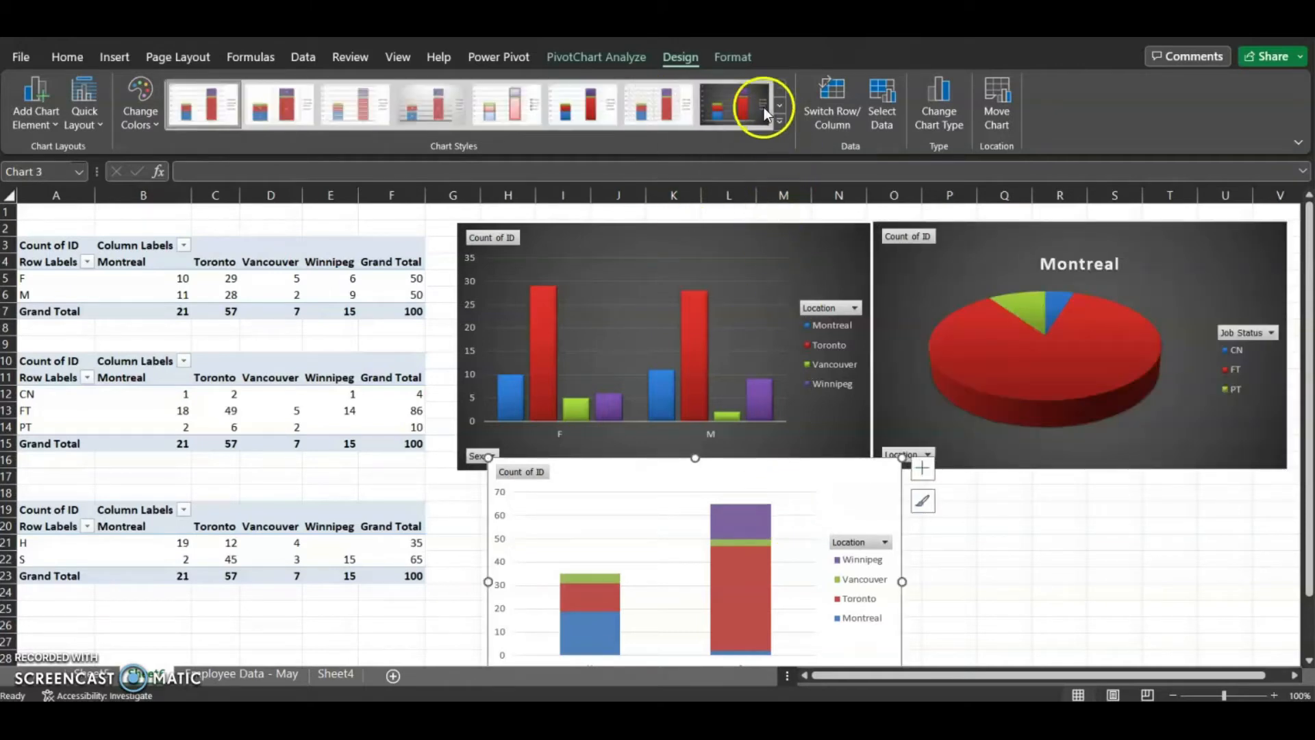
{"action": "left_click", "coordinate": [732, 57]}
{"action": "left_click", "coordinate": [595, 58]}
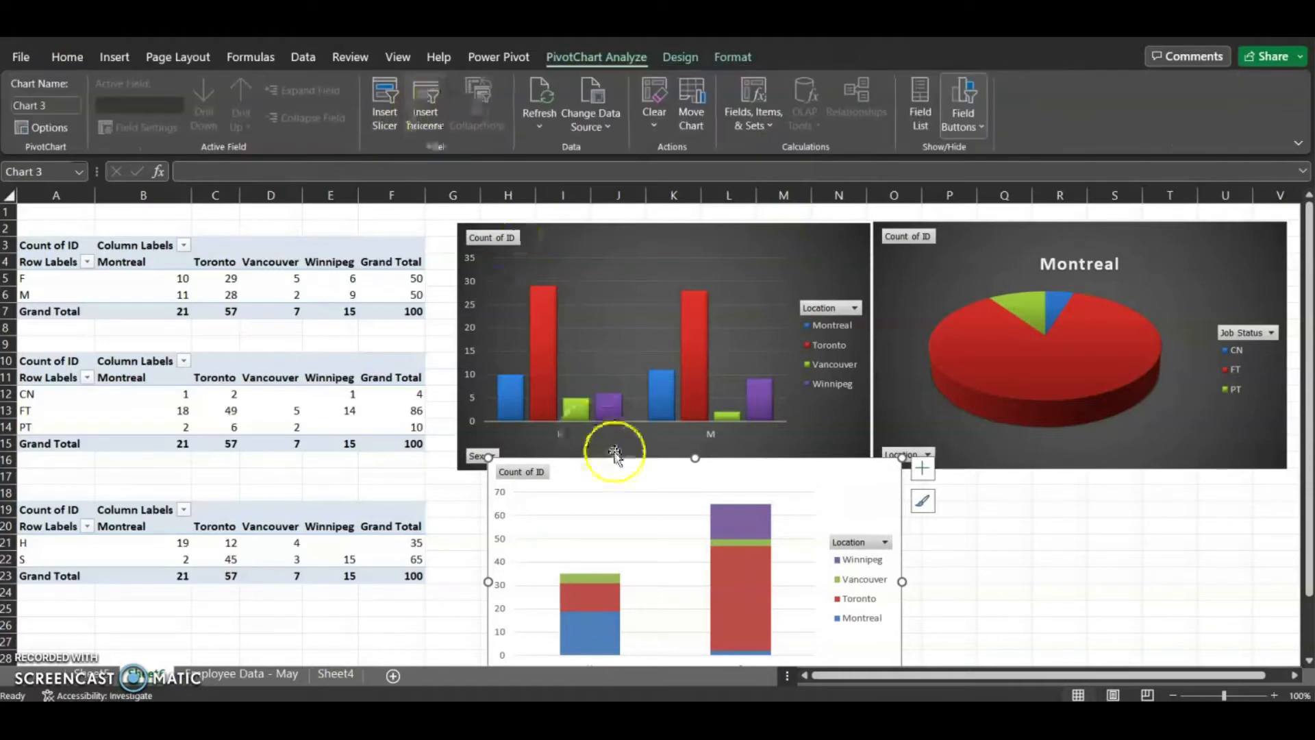
{"action": "left_click", "coordinate": [619, 471]}
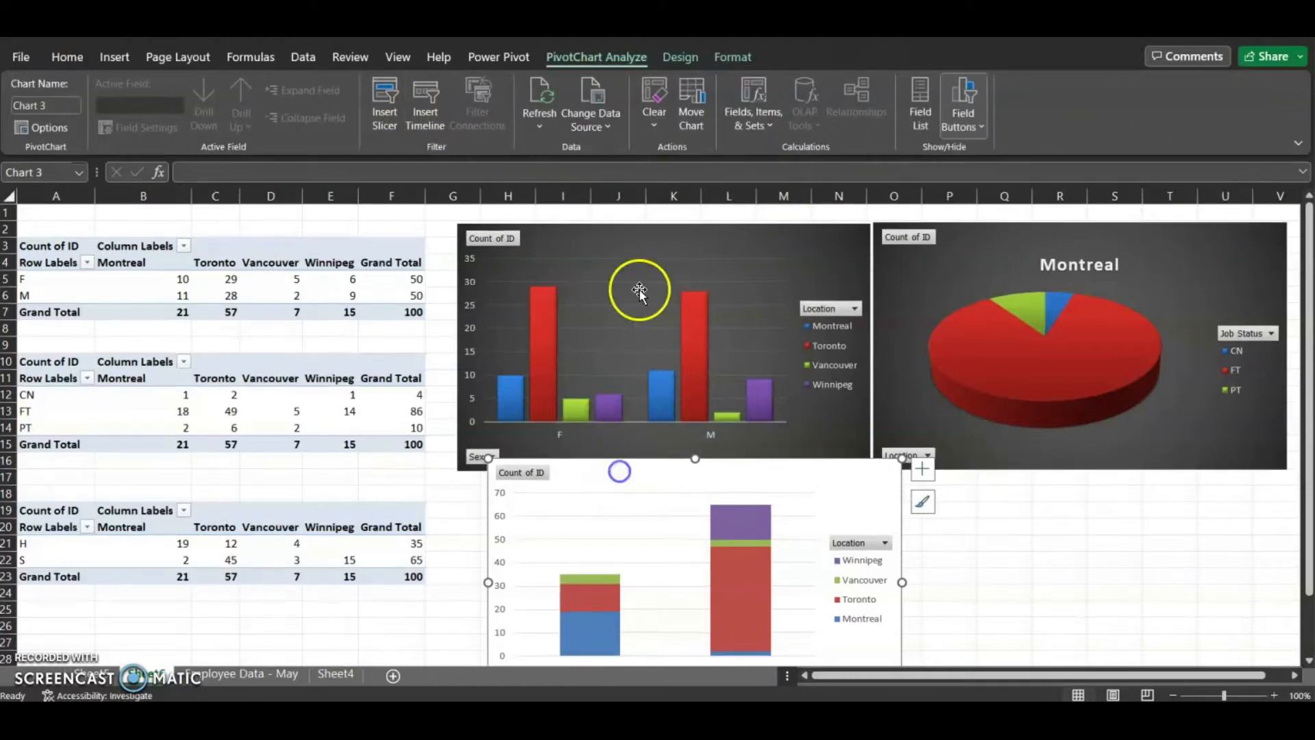
{"action": "left_click", "coordinate": [680, 58]}
{"action": "left_click", "coordinate": [271, 104]}
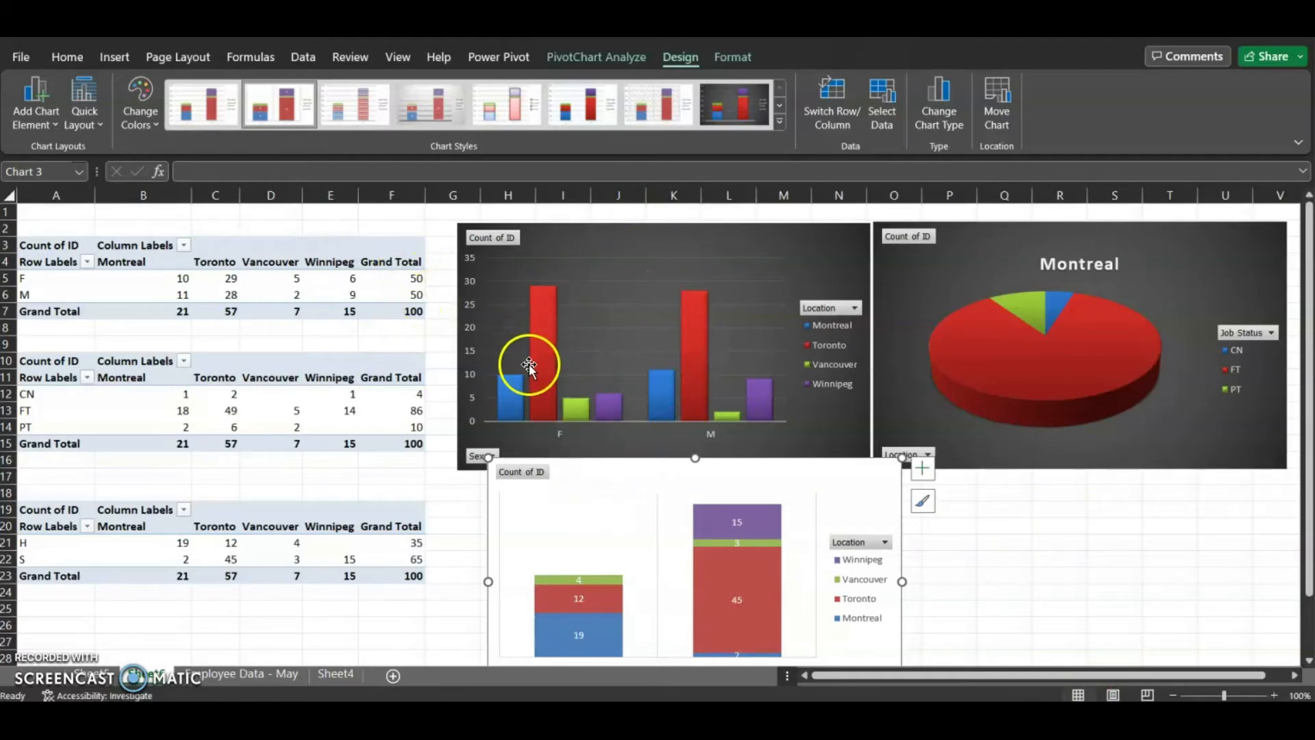
Add data labels to the Toronto, Montreal, Vancouver and Winnipeg series of the clustered column chart
{"action": "right_click", "coordinate": [544, 323]}
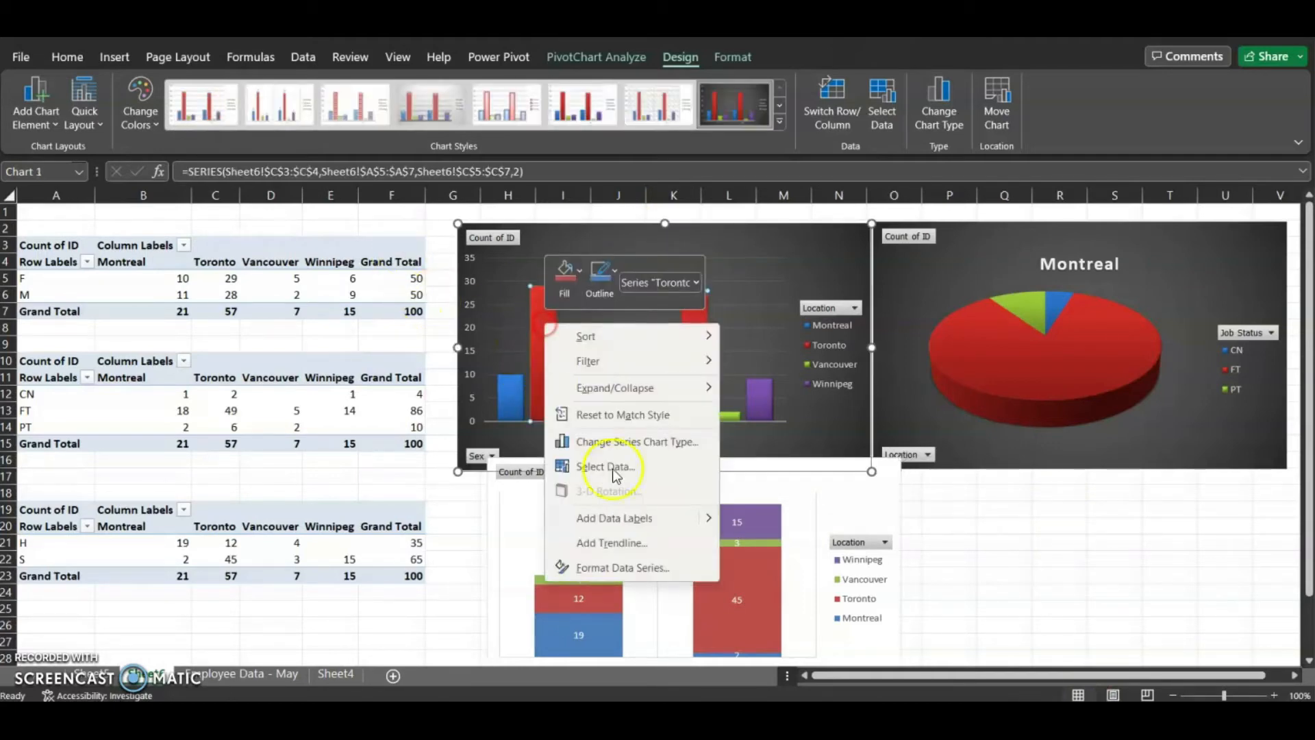
{"action": "left_click", "coordinate": [624, 519]}
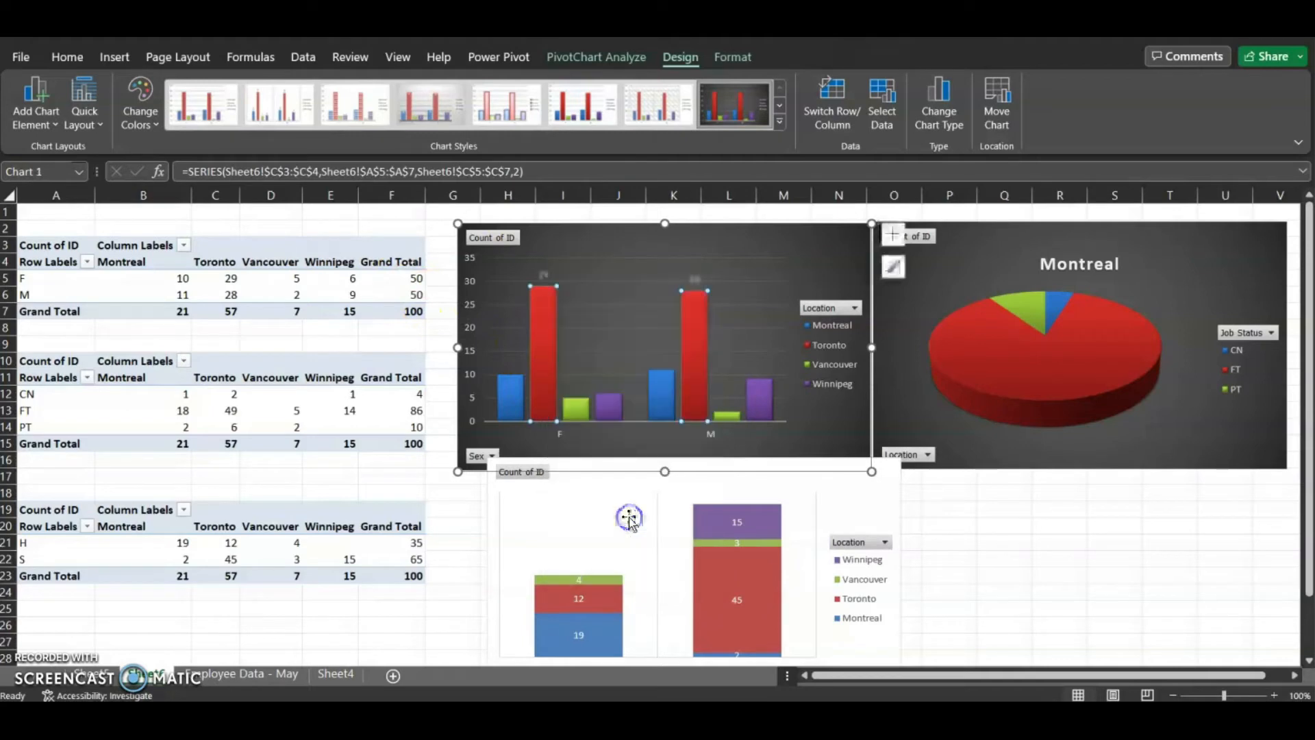
{"action": "right_click", "coordinate": [503, 389]}
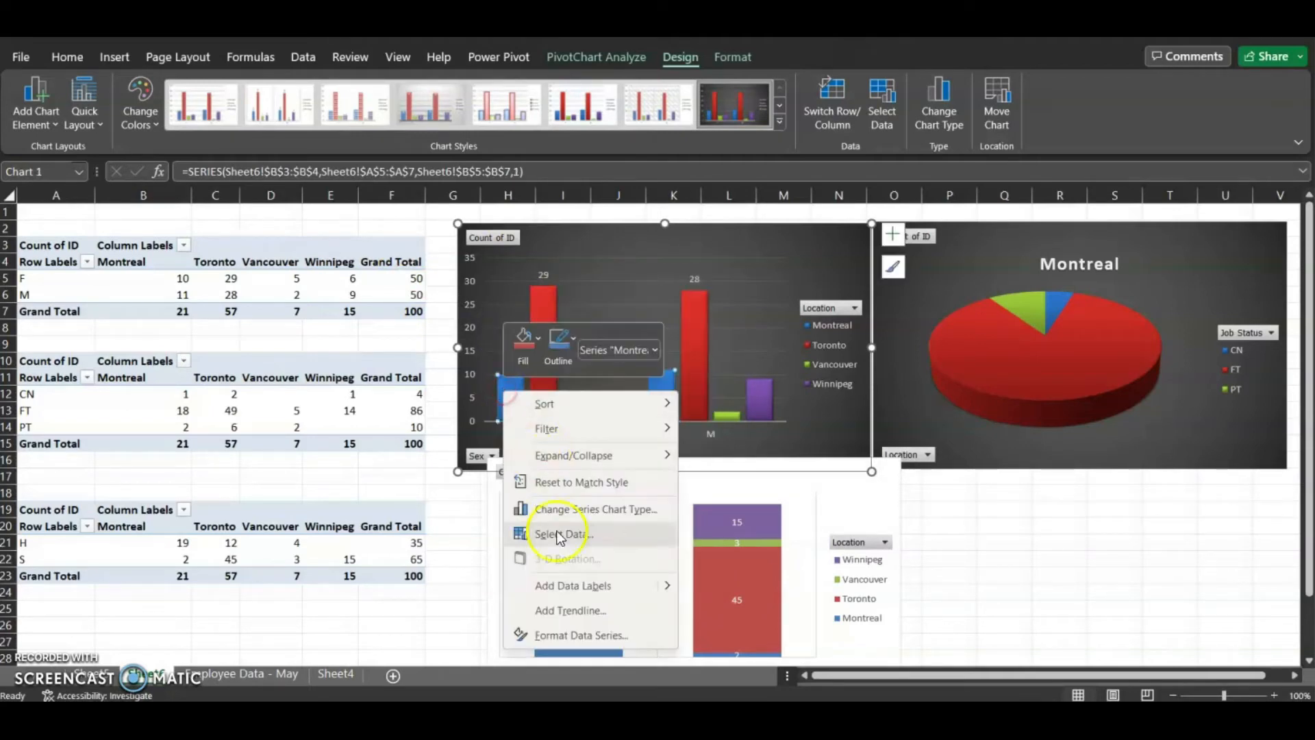
{"action": "left_click", "coordinate": [574, 594]}
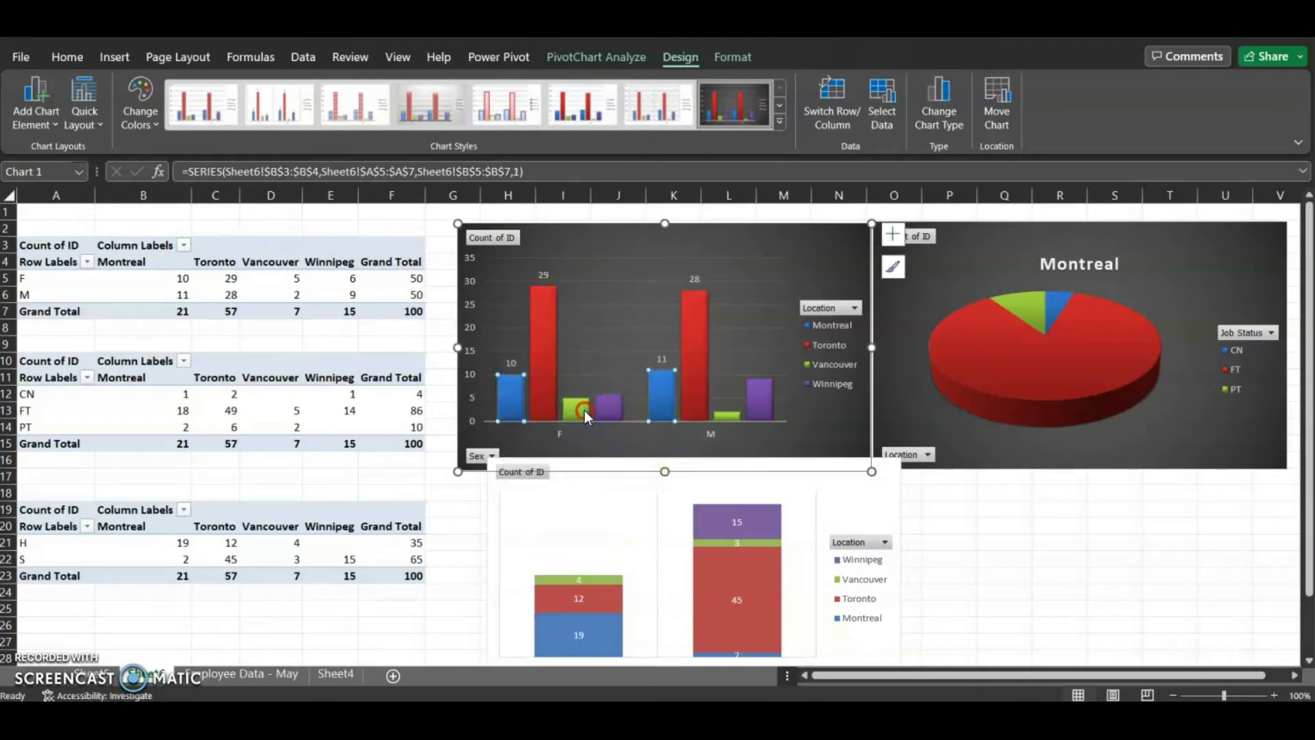
{"action": "right_click", "coordinate": [578, 410]}
{"action": "left_click", "coordinate": [664, 606]}
{"action": "right_click", "coordinate": [764, 399]}
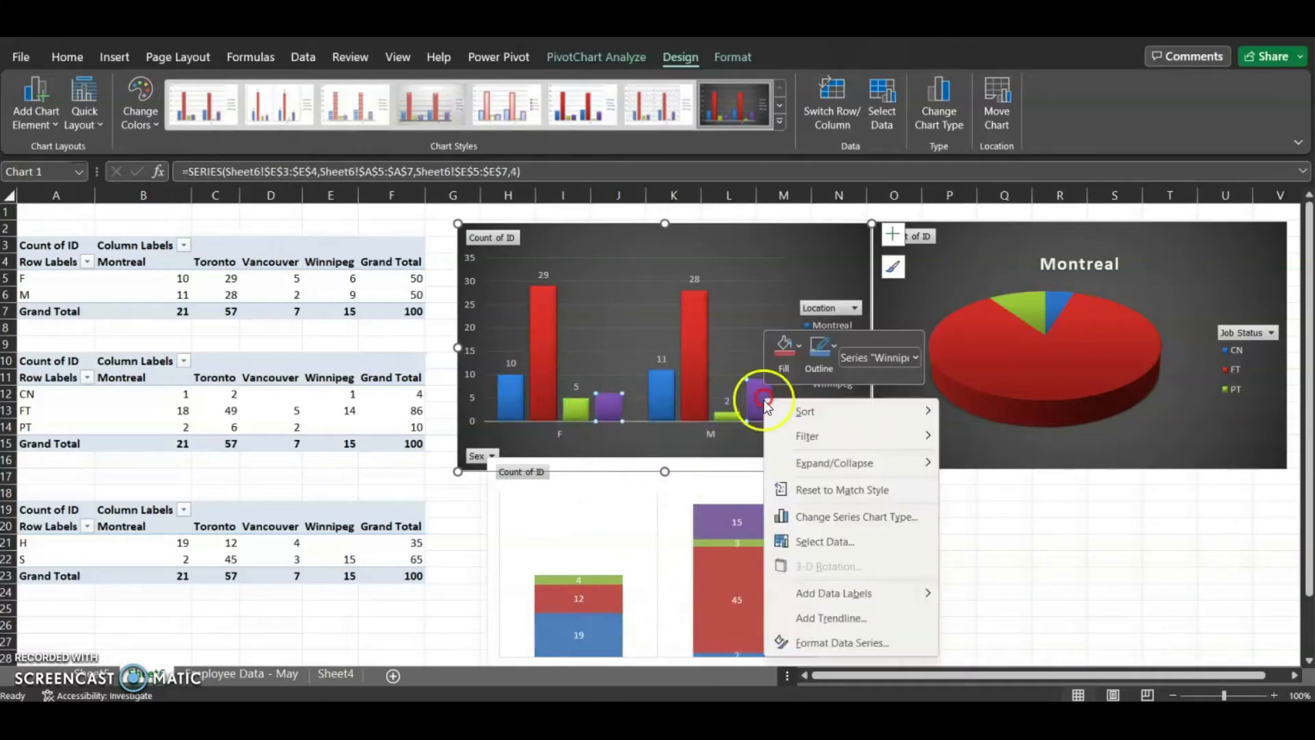
{"action": "left_click", "coordinate": [836, 593]}
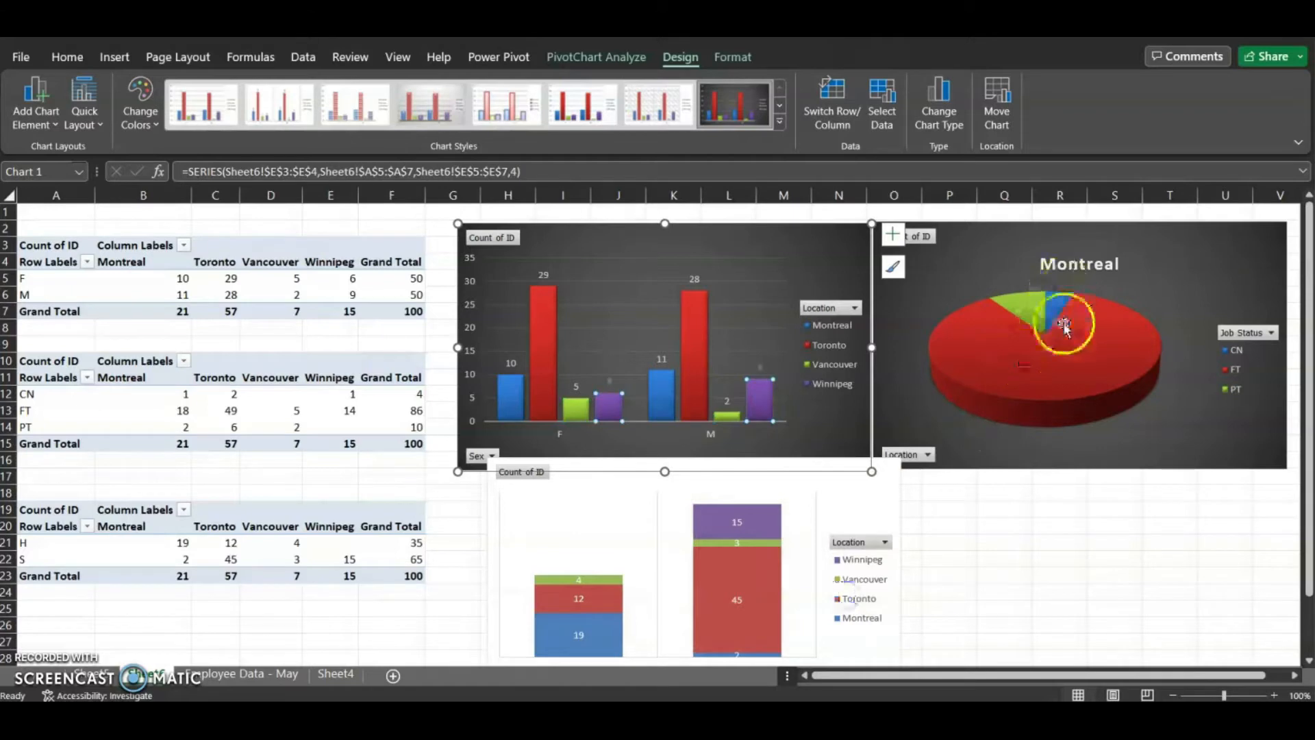
Add data labels to the pie chart and set them to show the category name alongside the value
{"action": "right_click", "coordinate": [1067, 370]}
{"action": "left_click", "coordinate": [1173, 568]}
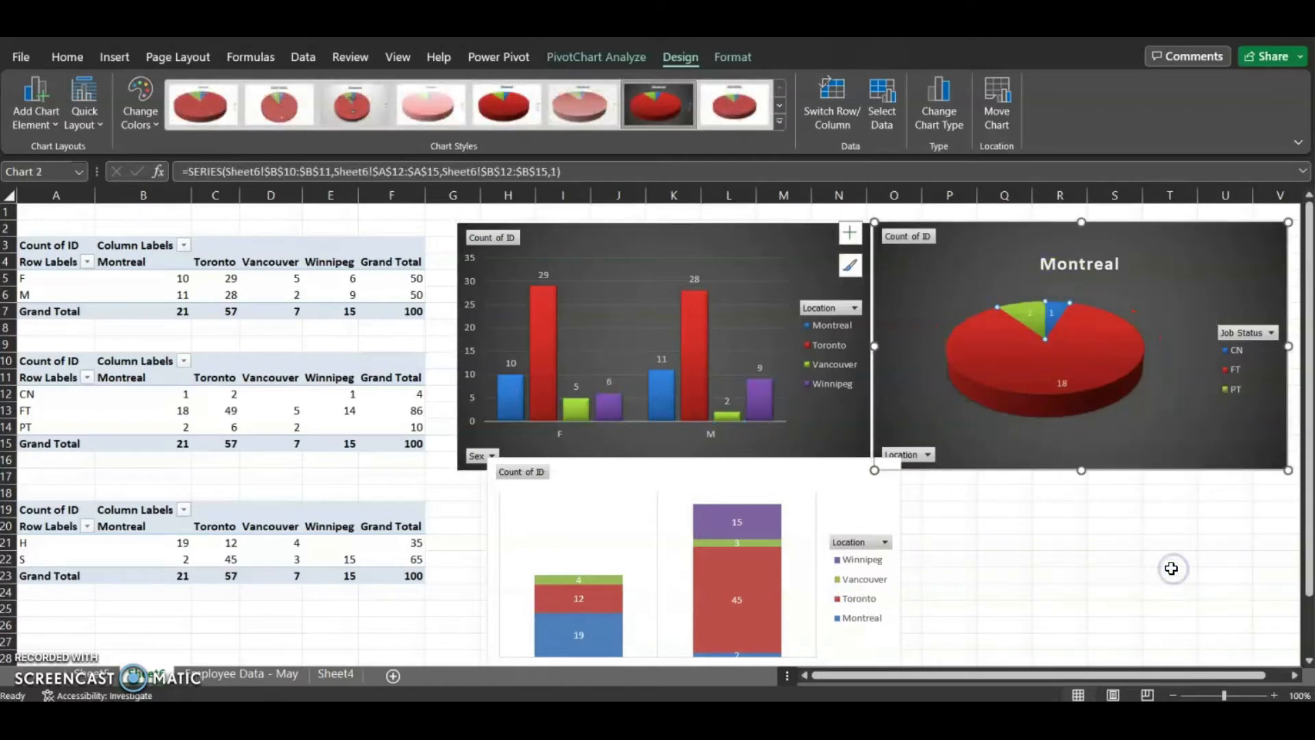
{"action": "right_click", "coordinate": [1061, 381]}
{"action": "mouse_move", "coordinate": [1135, 578]}
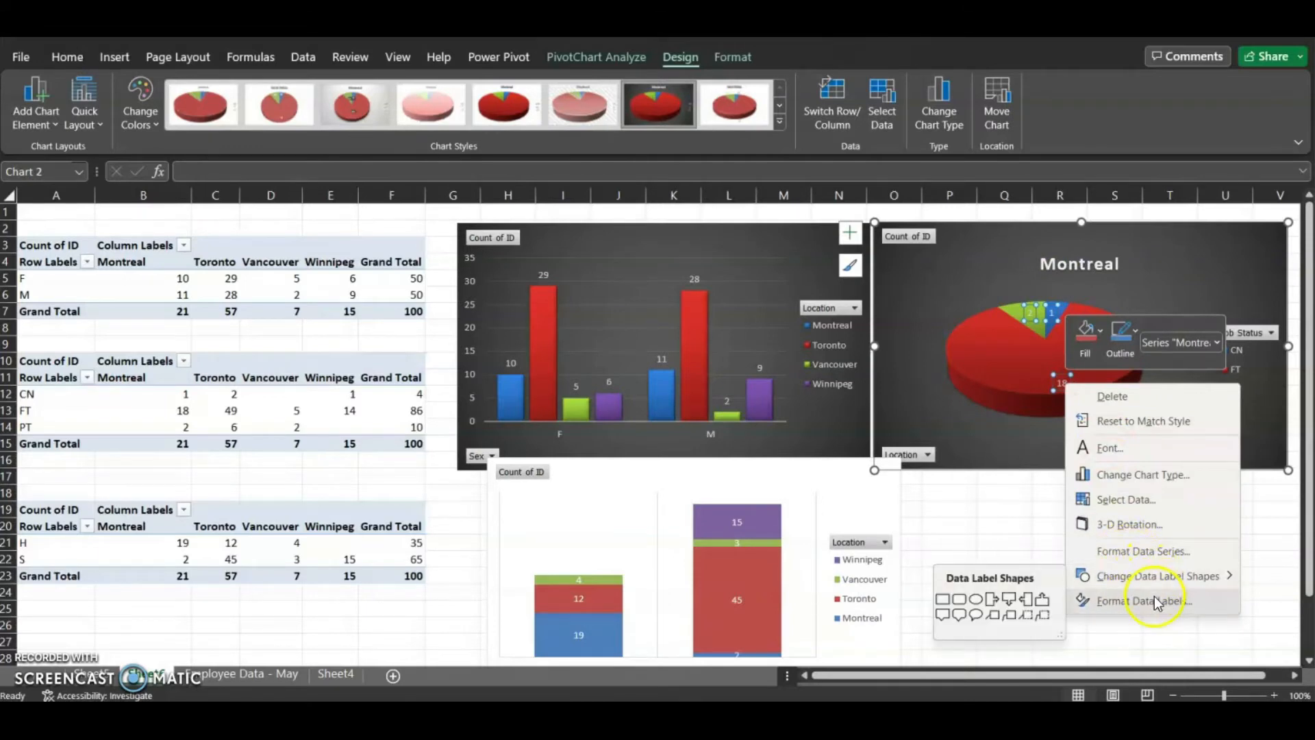
{"action": "left_click", "coordinate": [1154, 599]}
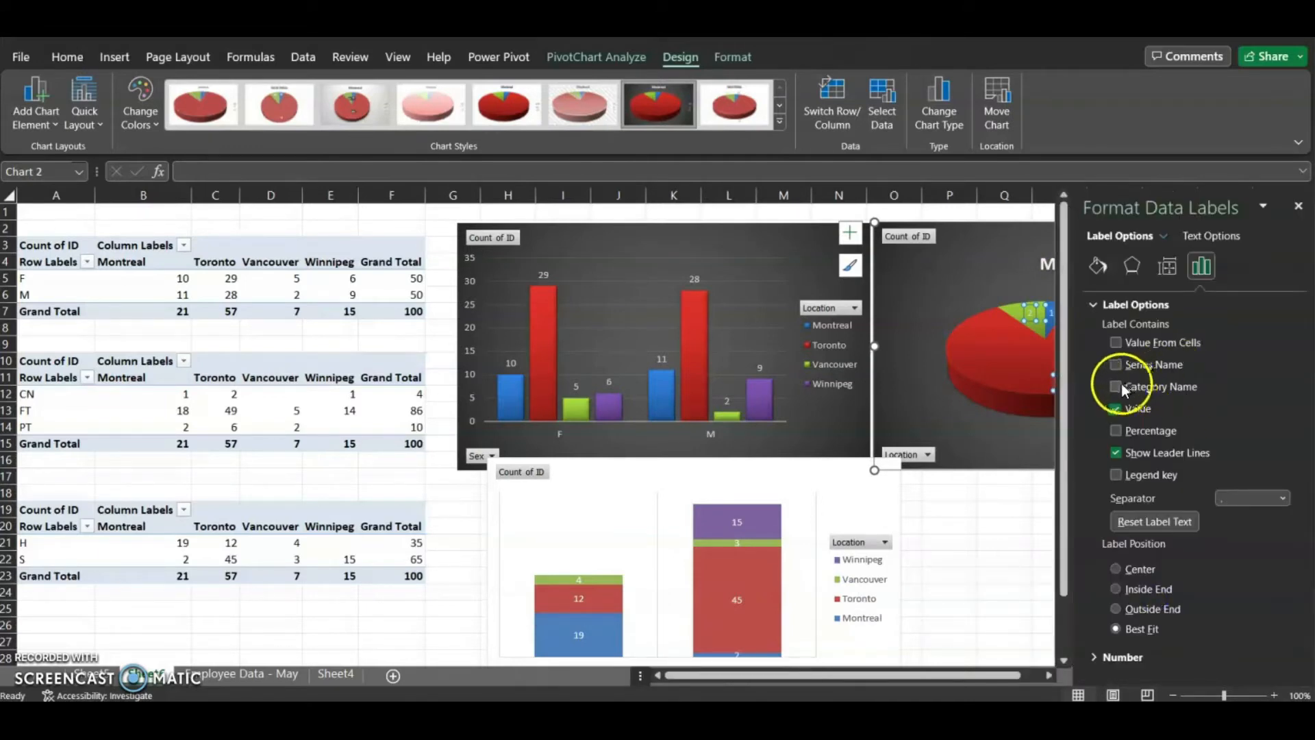
{"action": "left_click", "coordinate": [1116, 386]}
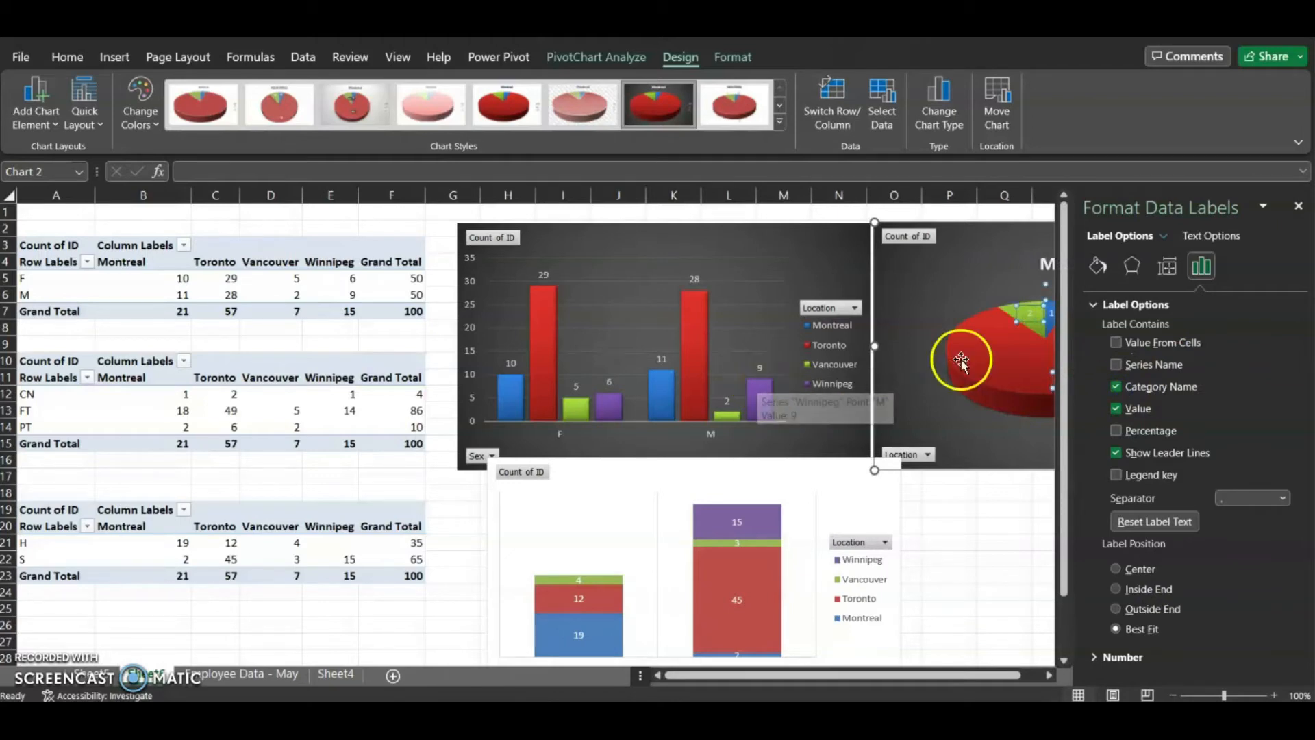
{"action": "left_click_drag", "start_coordinate": [1072, 267], "coordinate": [1159, 268]}
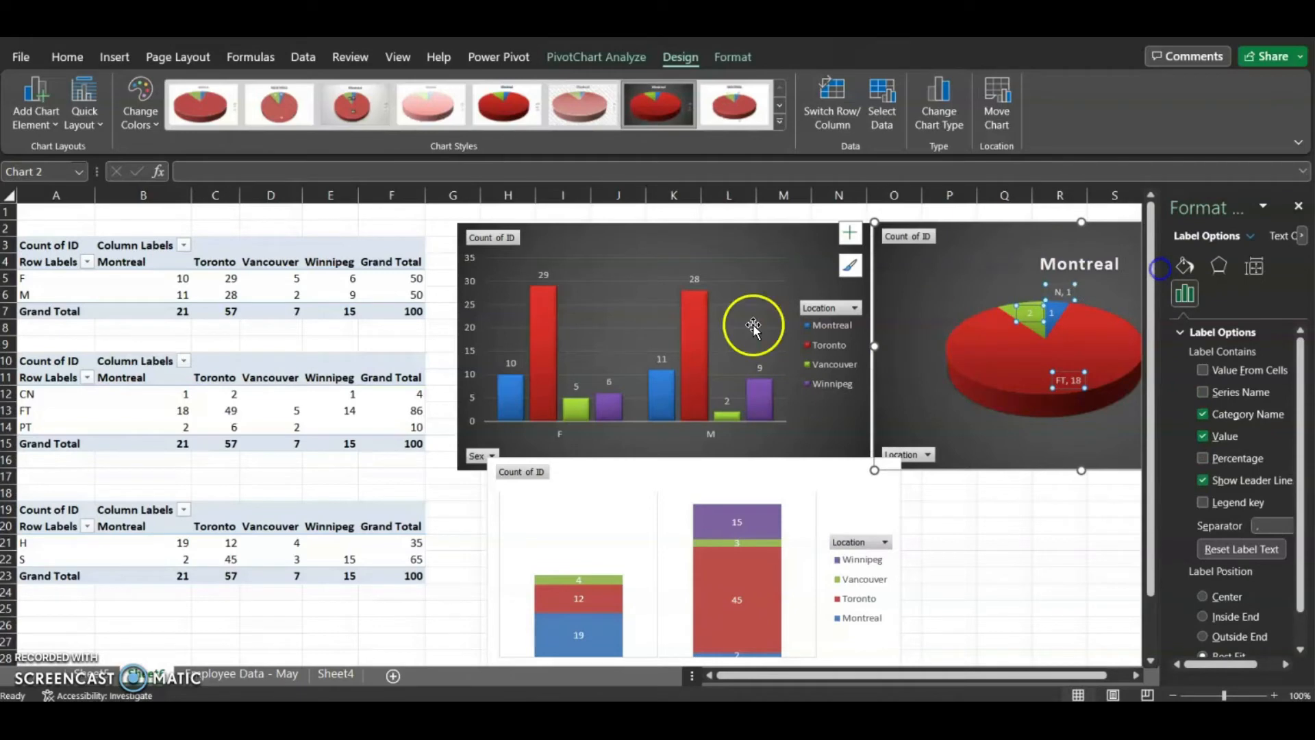
Add category names to the column chart's Toronto and Winnipeg data labels
{"action": "left_click", "coordinate": [697, 279]}
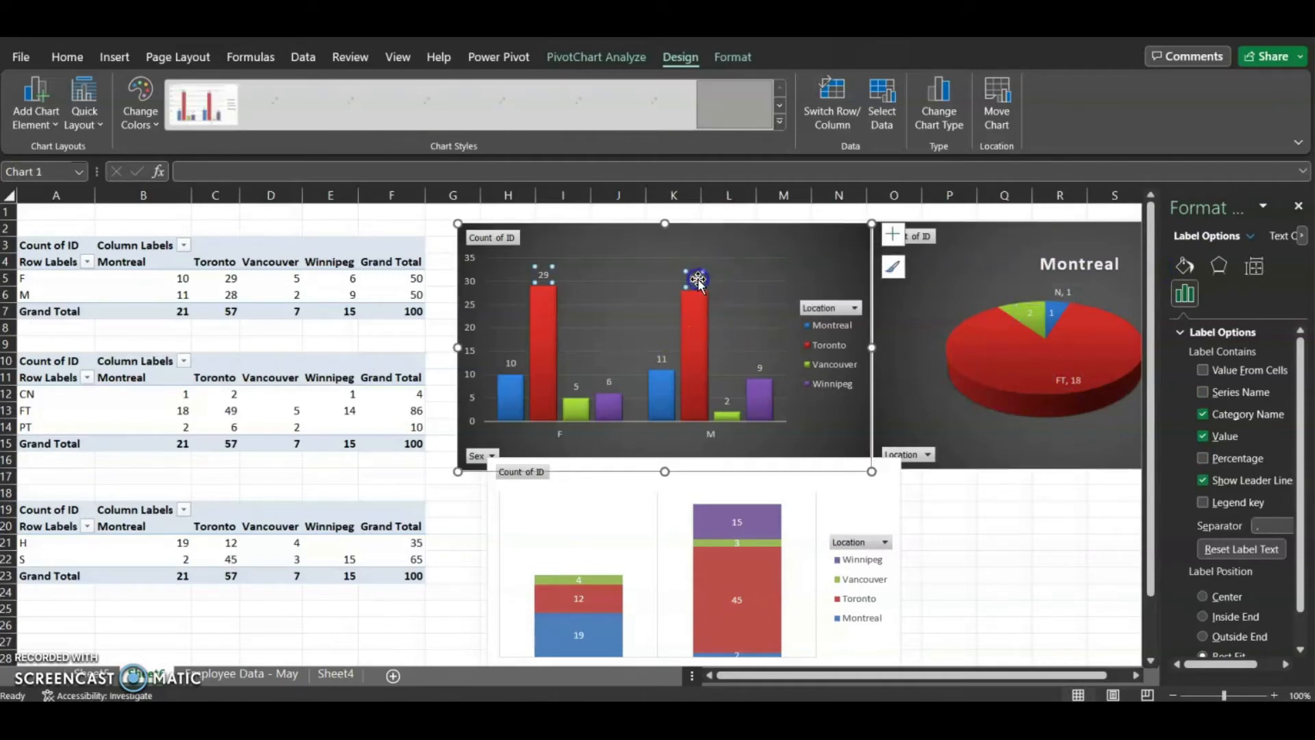
{"action": "left_click", "coordinate": [1204, 413]}
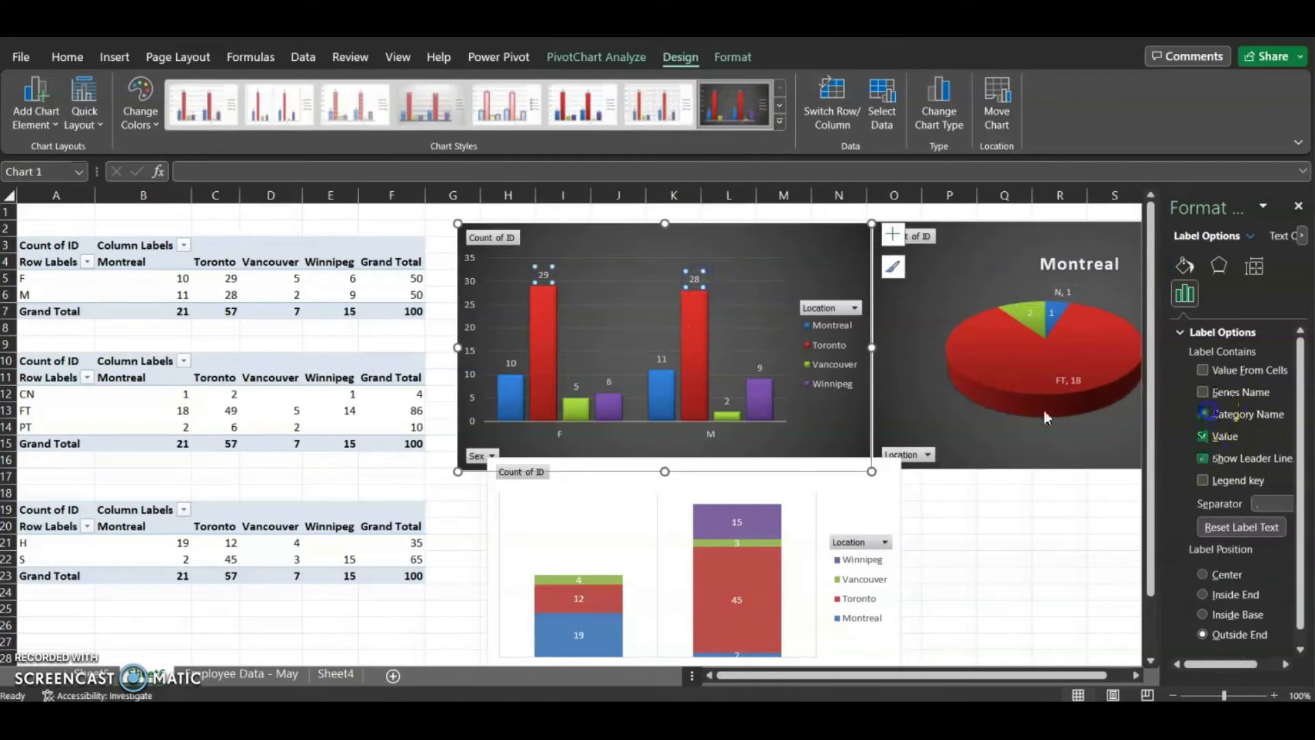
{"action": "left_click", "coordinate": [759, 368]}
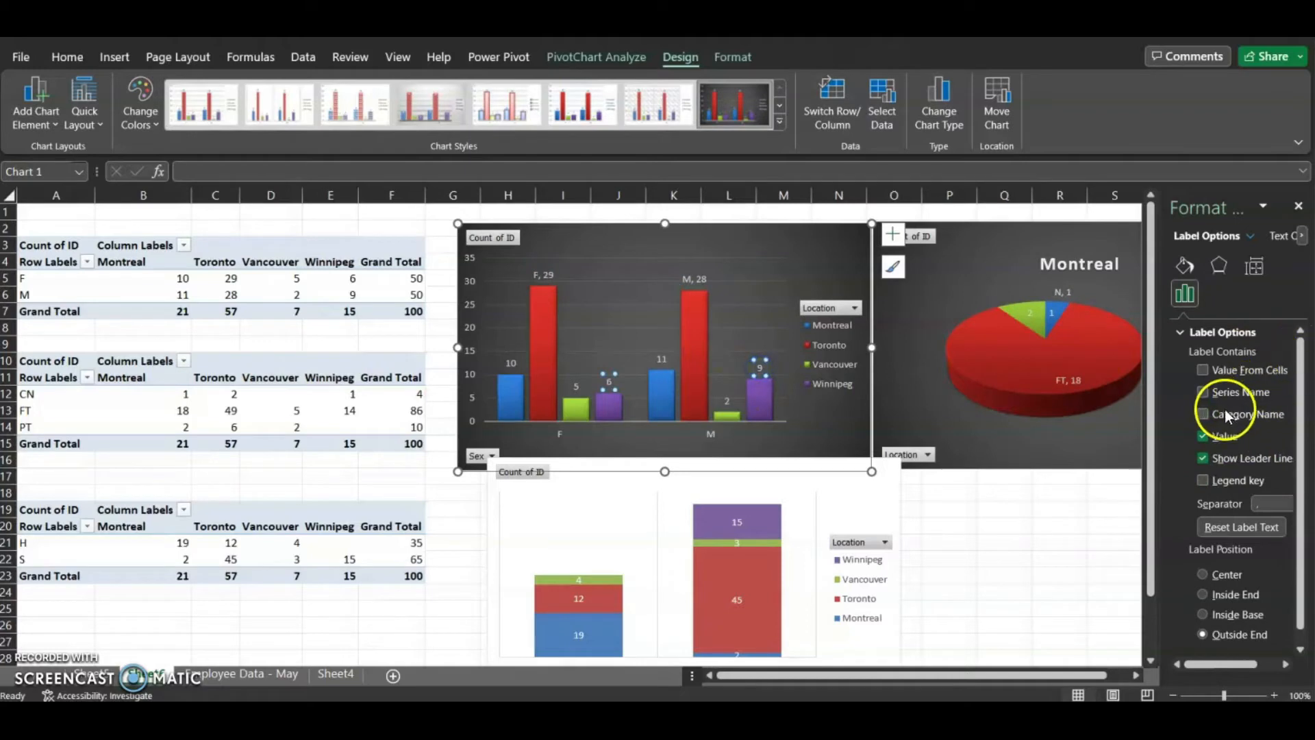
{"action": "left_click", "coordinate": [726, 401]}
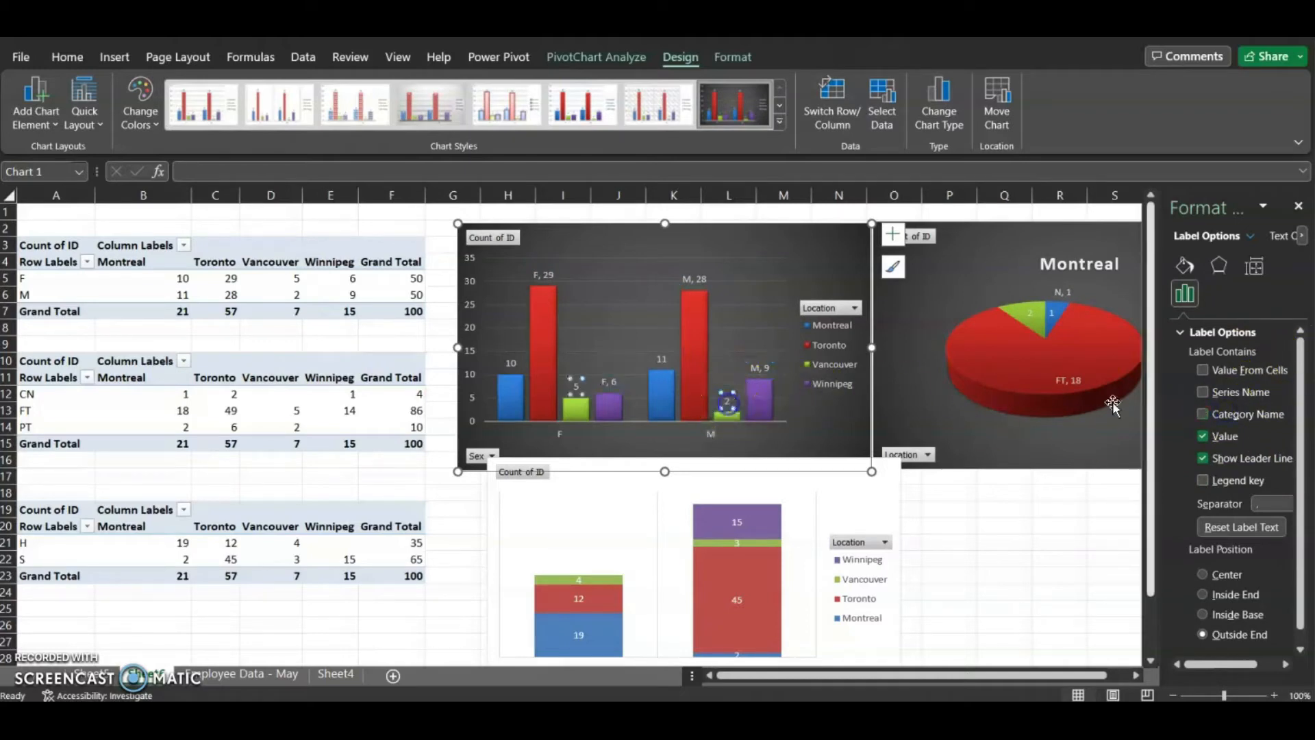
Set every column chart data label to show the location series name and value without the category name
{"action": "left_click", "coordinate": [662, 359]}
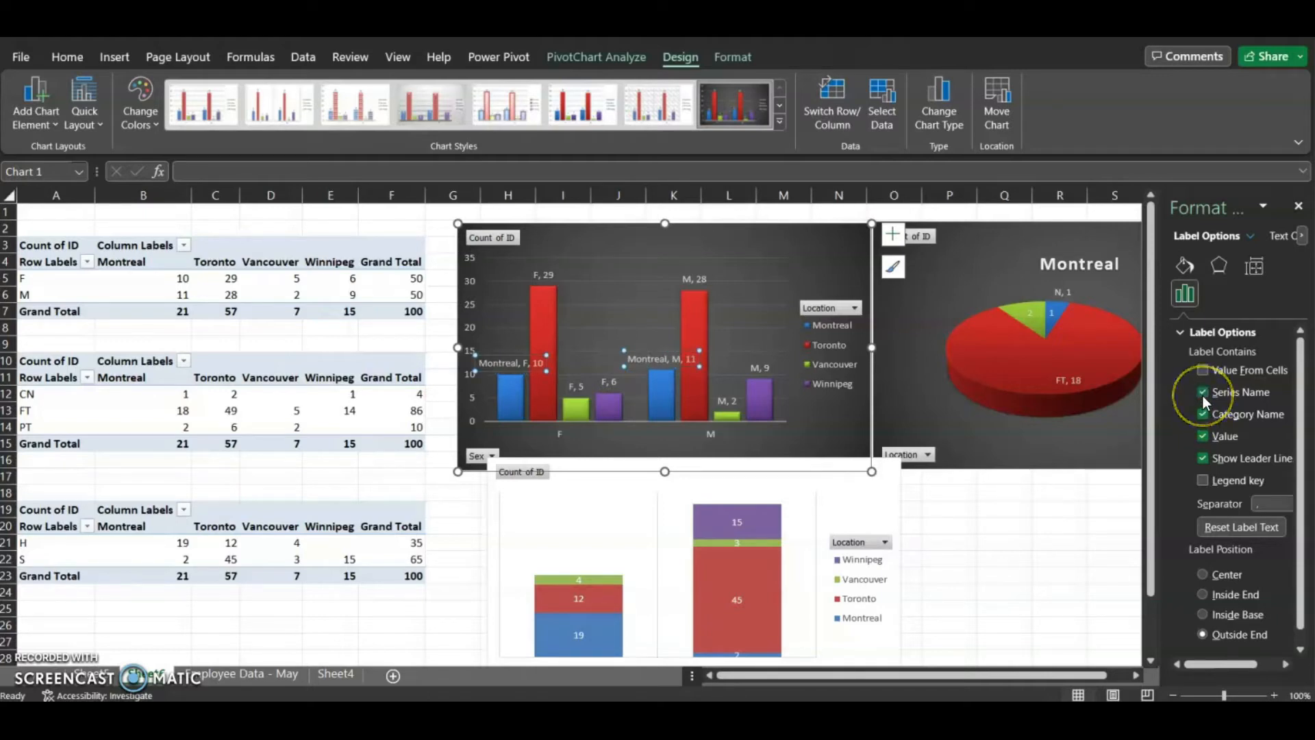
{"action": "left_click", "coordinate": [1202, 413]}
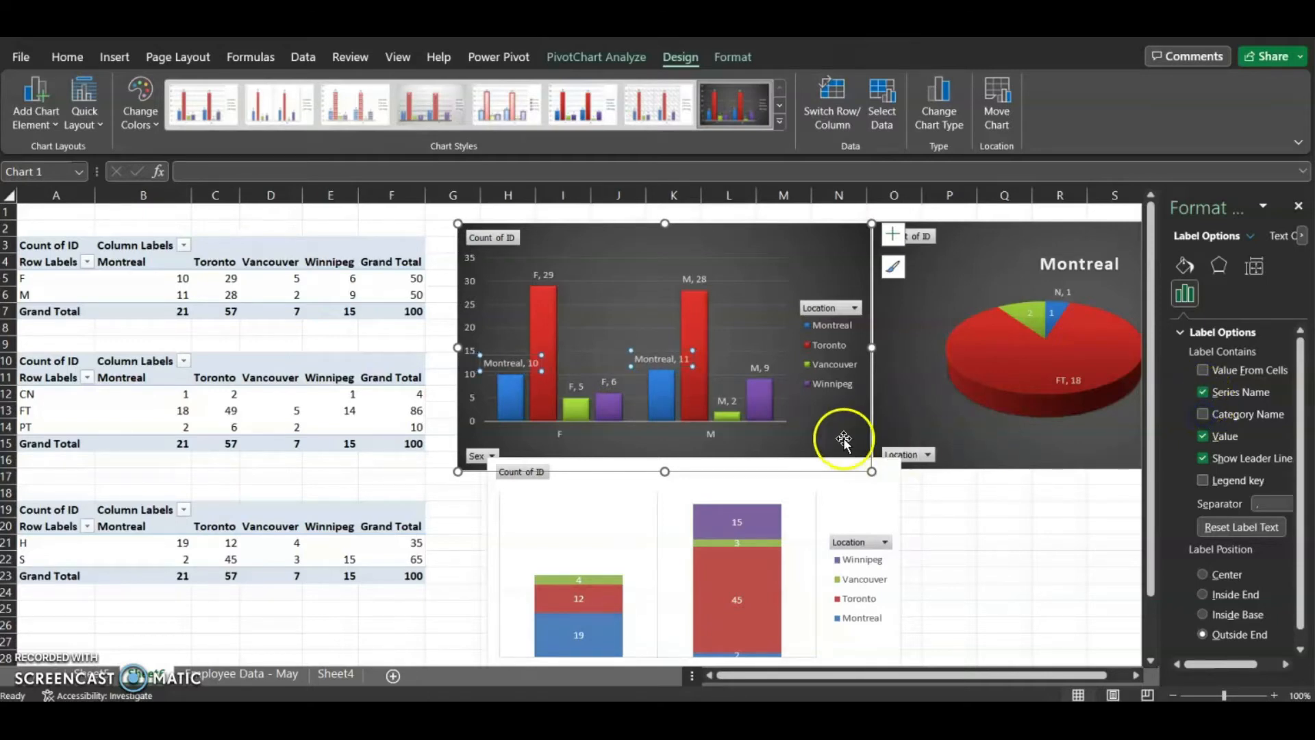
{"action": "left_click", "coordinate": [546, 274]}
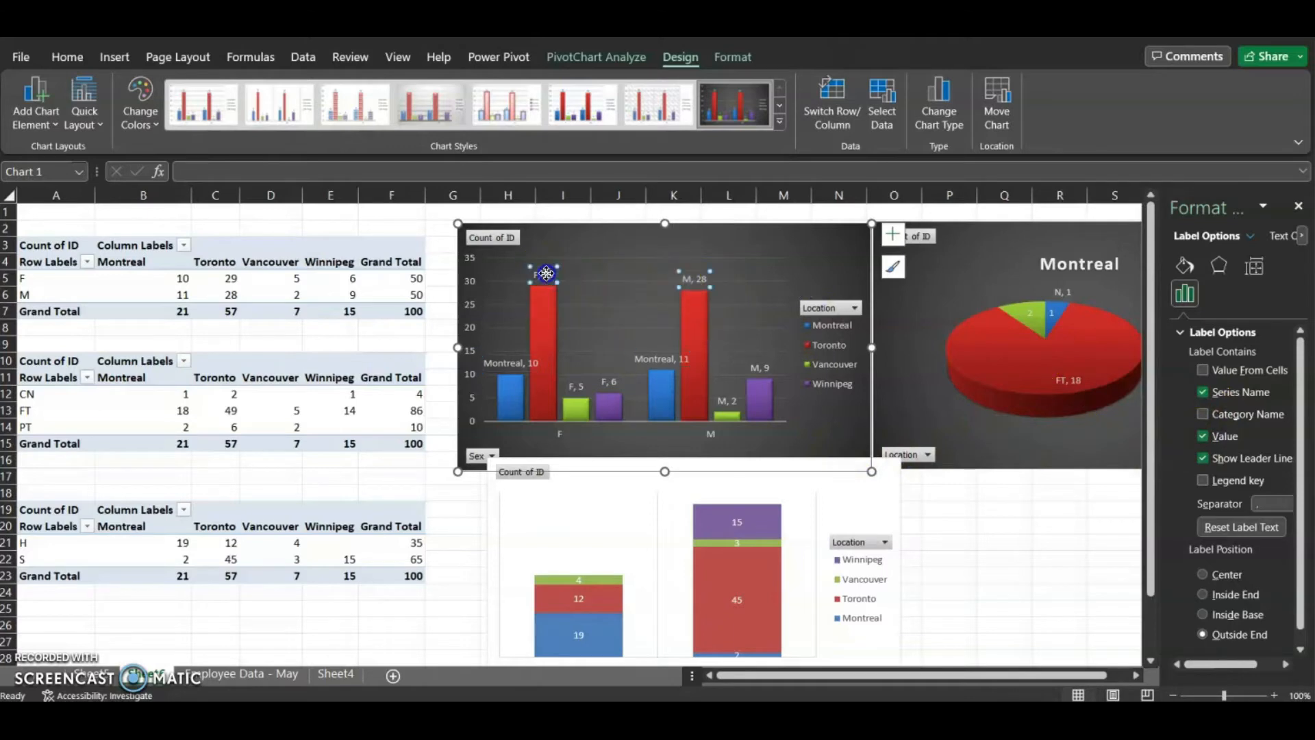
{"action": "left_click", "coordinate": [1203, 392]}
{"action": "left_click", "coordinate": [759, 369]}
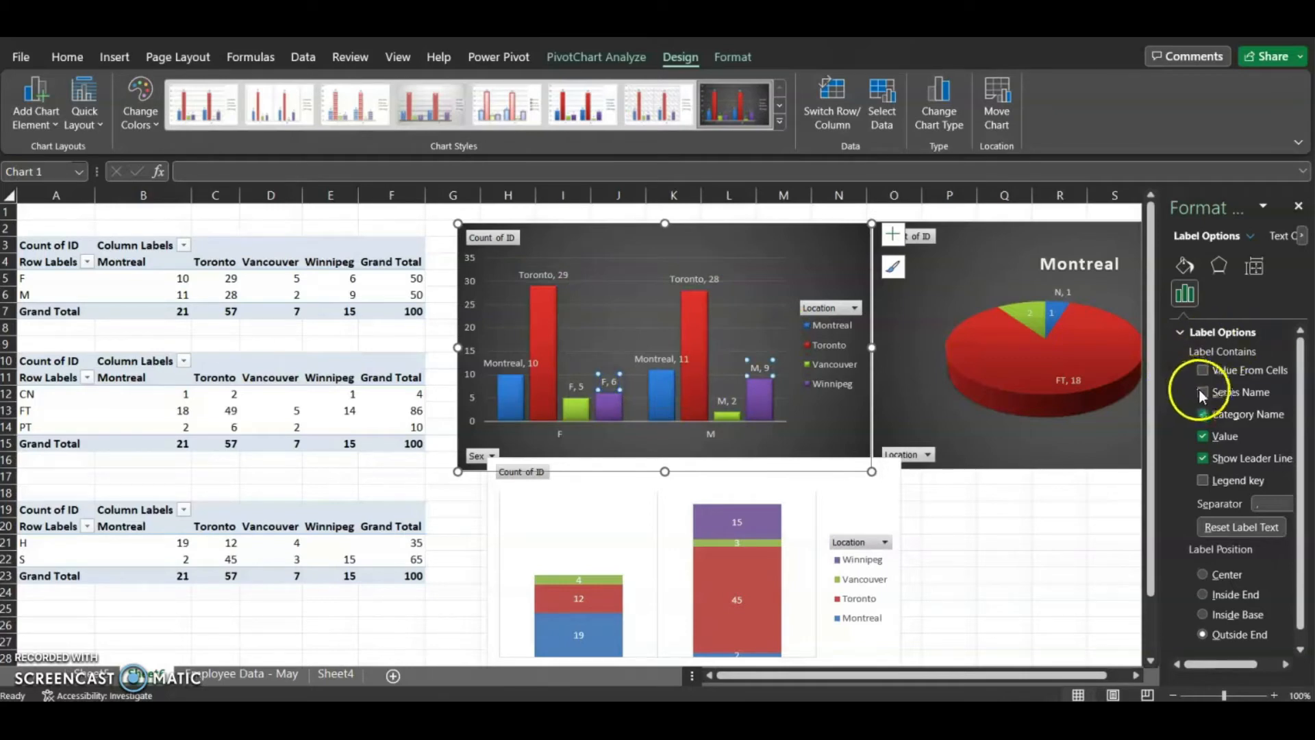
{"action": "left_click", "coordinate": [1202, 413]}
{"action": "left_click", "coordinate": [571, 384]}
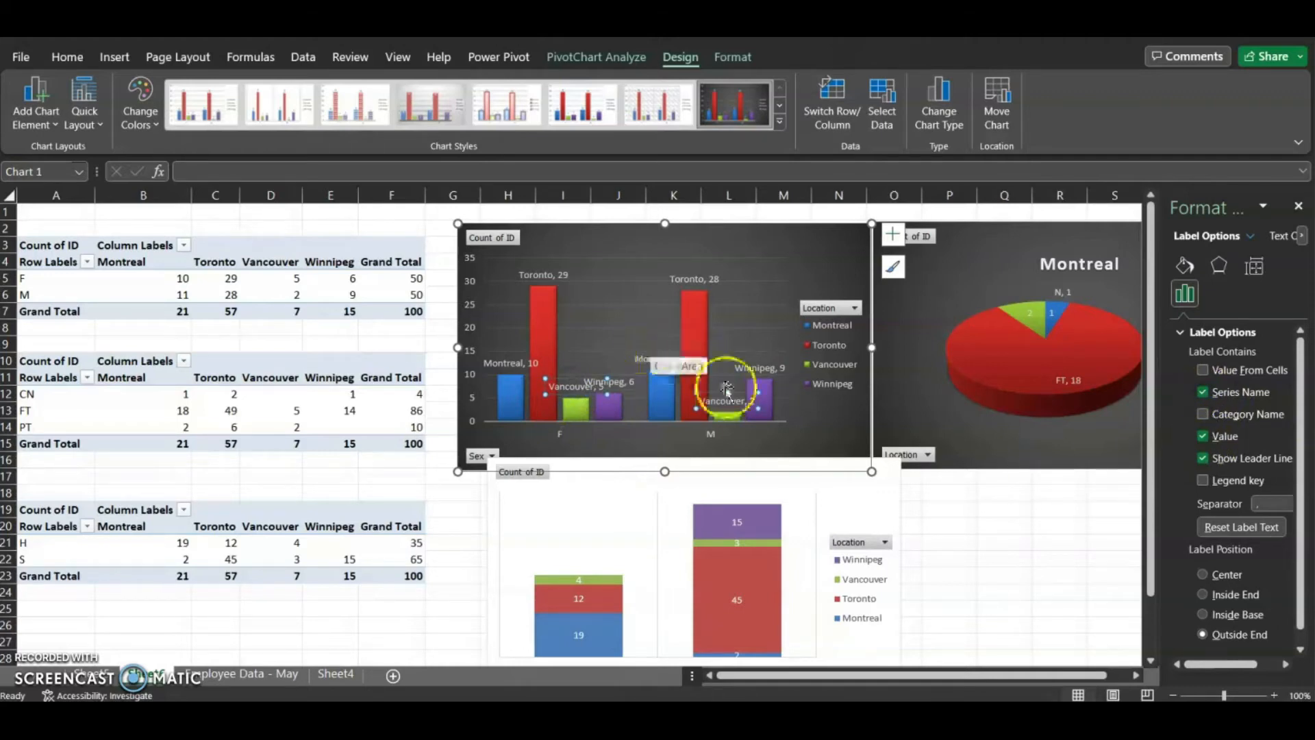
Delete the column chart's legend and close the formatting pane
{"action": "left_click", "coordinate": [850, 322]}
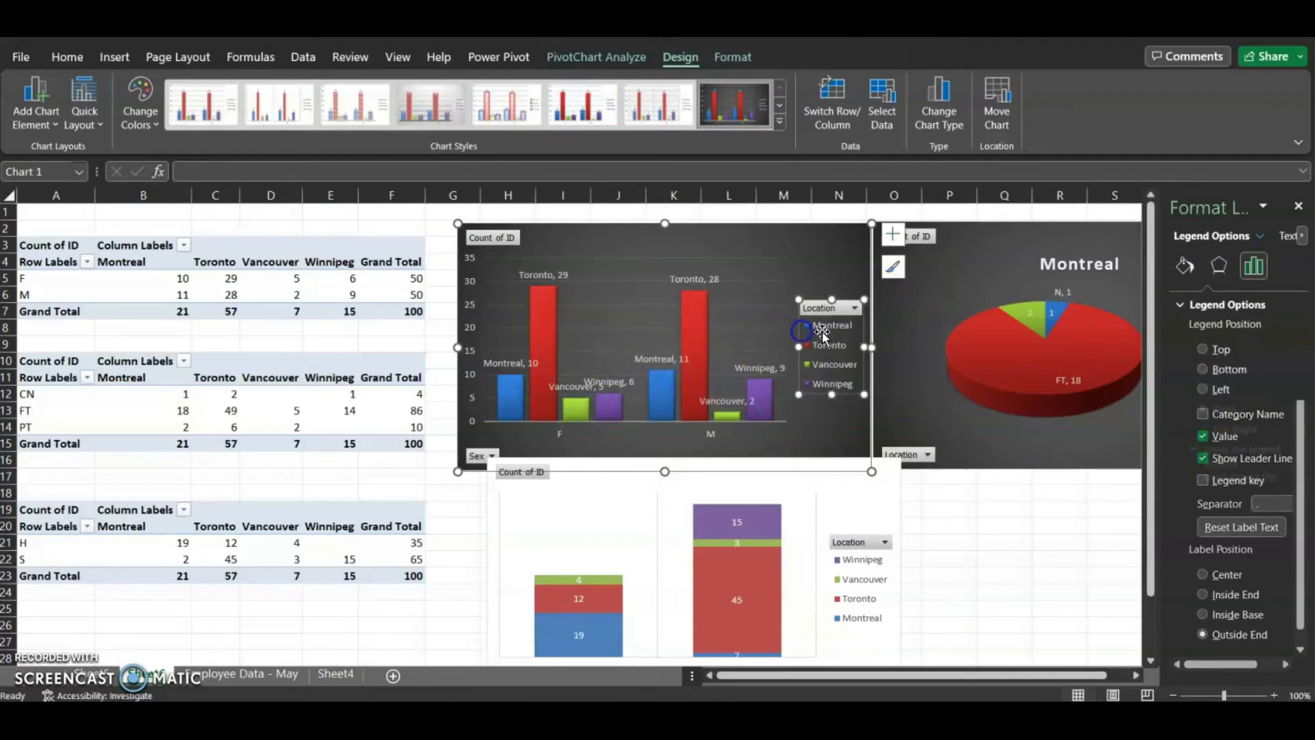
{"action": "key", "text": "Delete"}
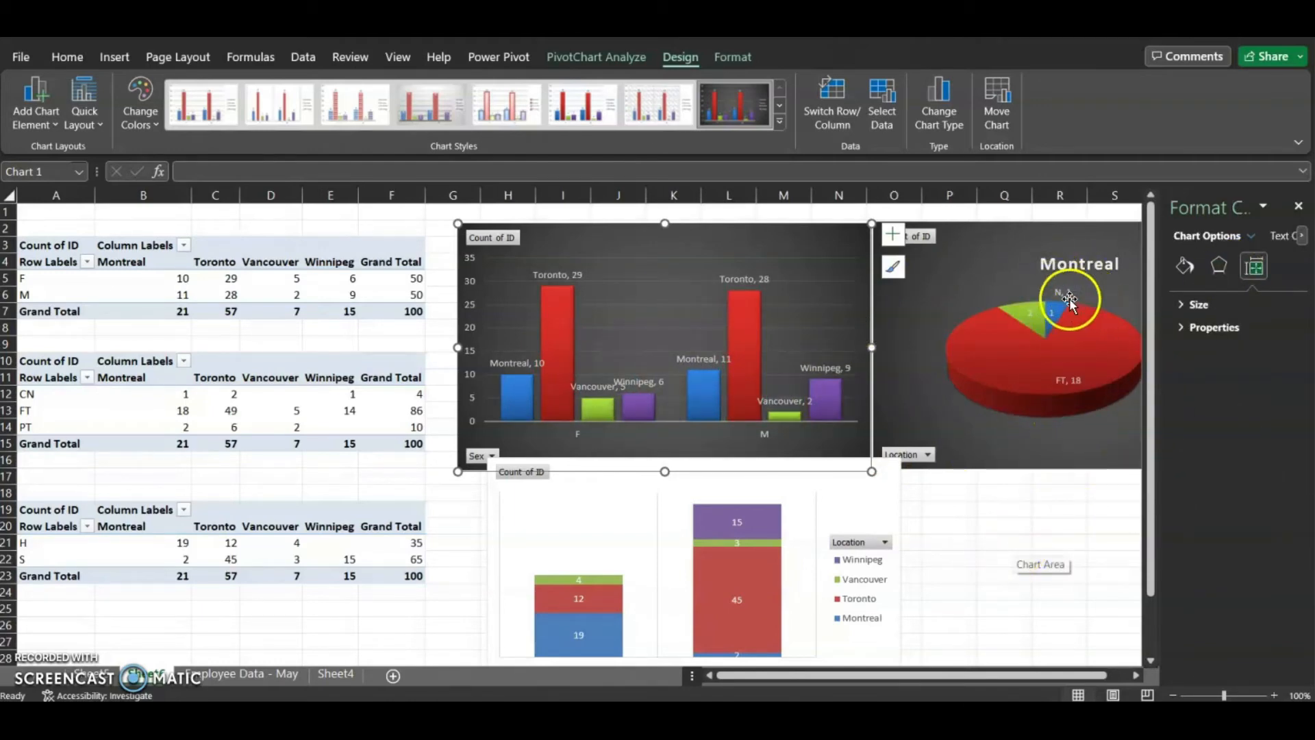
{"action": "left_click", "coordinate": [1050, 307]}
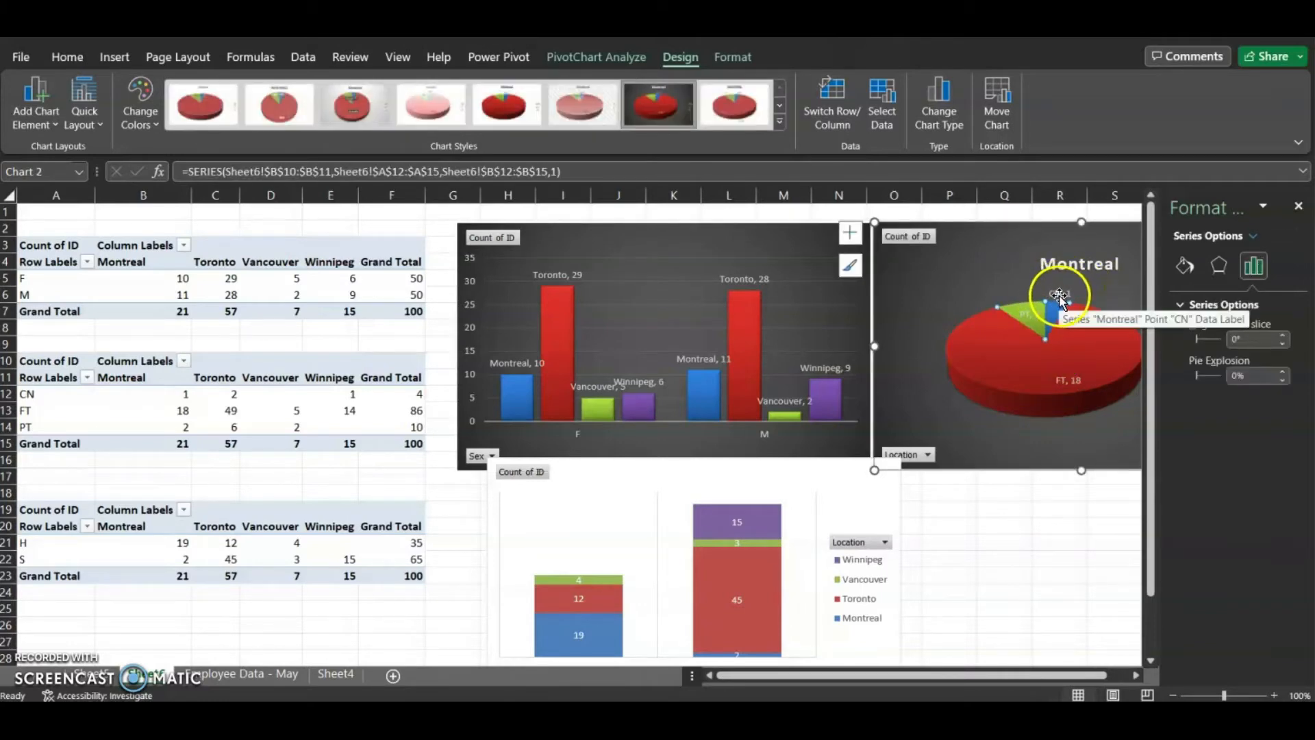
{"action": "scroll", "coordinate": [843, 469], "scroll_direction": "down", "scroll_amount": 3}
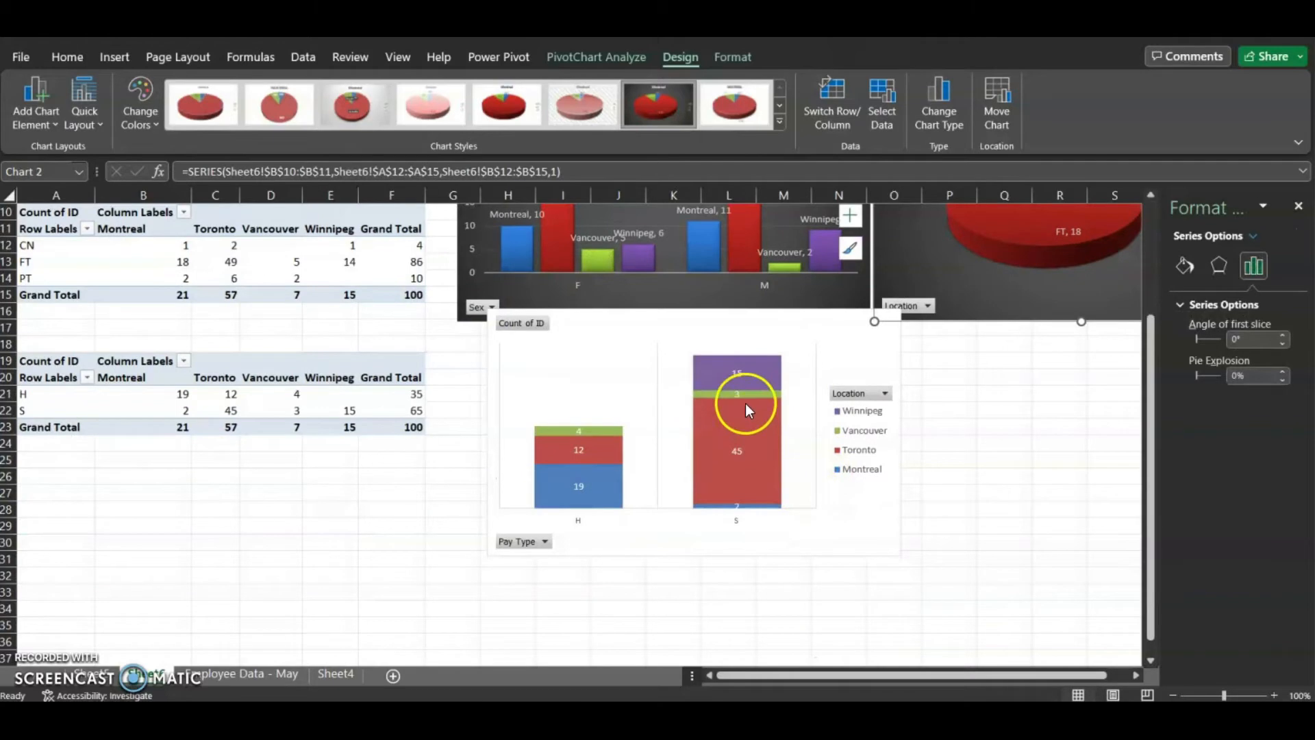
{"action": "scroll", "coordinate": [840, 517], "scroll_direction": "up", "scroll_amount": 3}
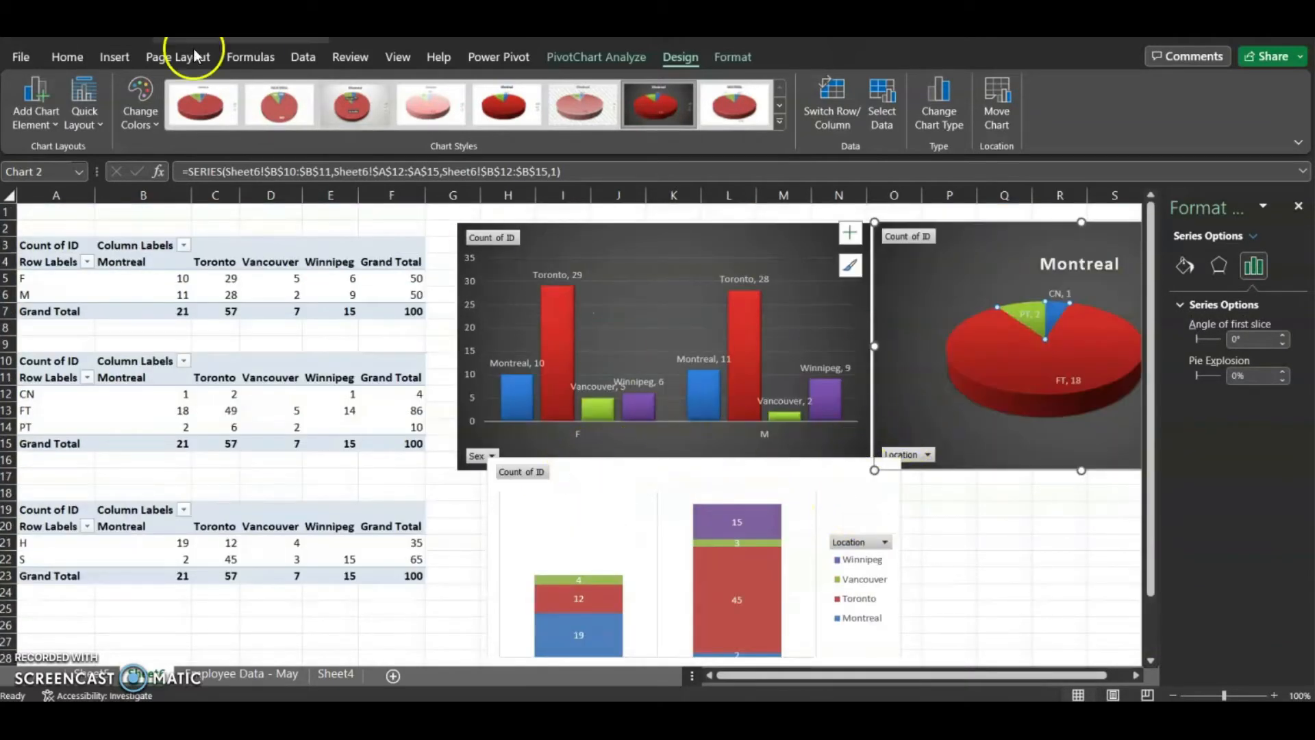
{"action": "left_click", "coordinate": [1017, 545]}
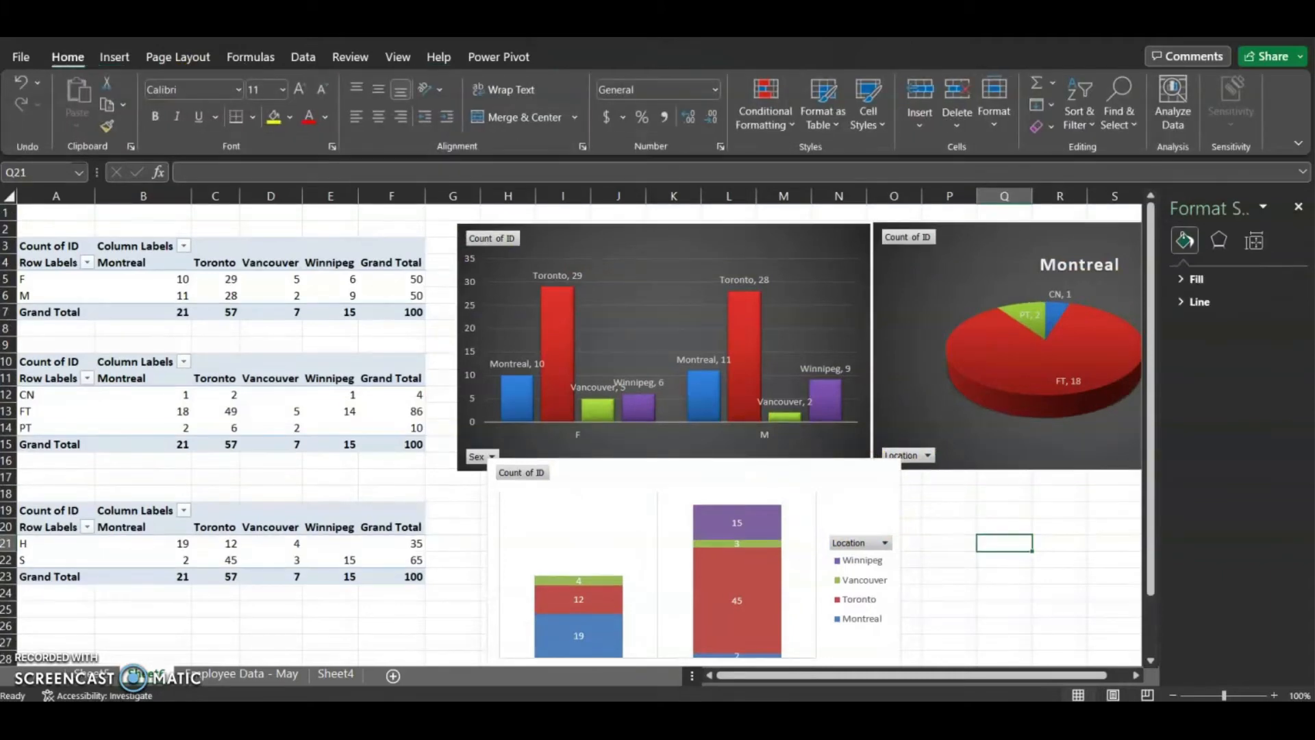
{"action": "left_click", "coordinate": [1300, 208]}
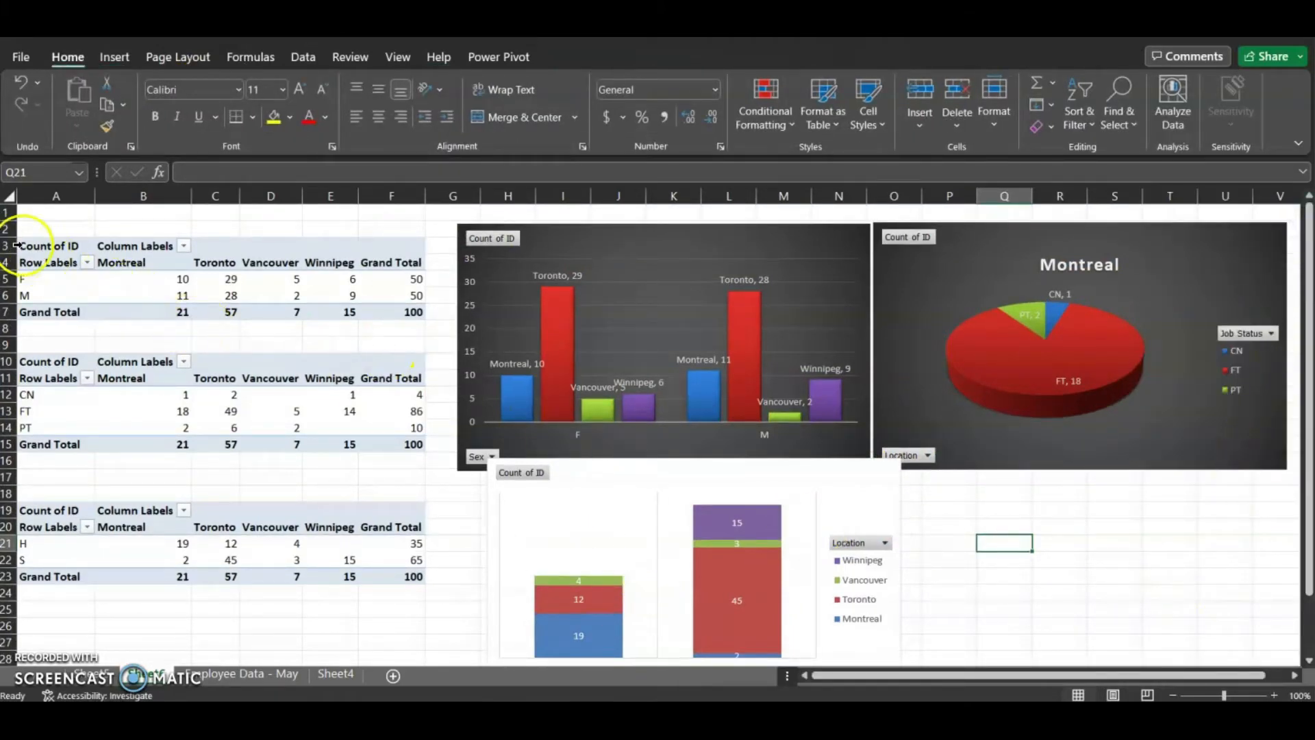
Insert two blank rows at the top of the sheet above the PivotTables
{"action": "left_click_drag", "start_coordinate": [7, 217], "coordinate": [7, 229]}
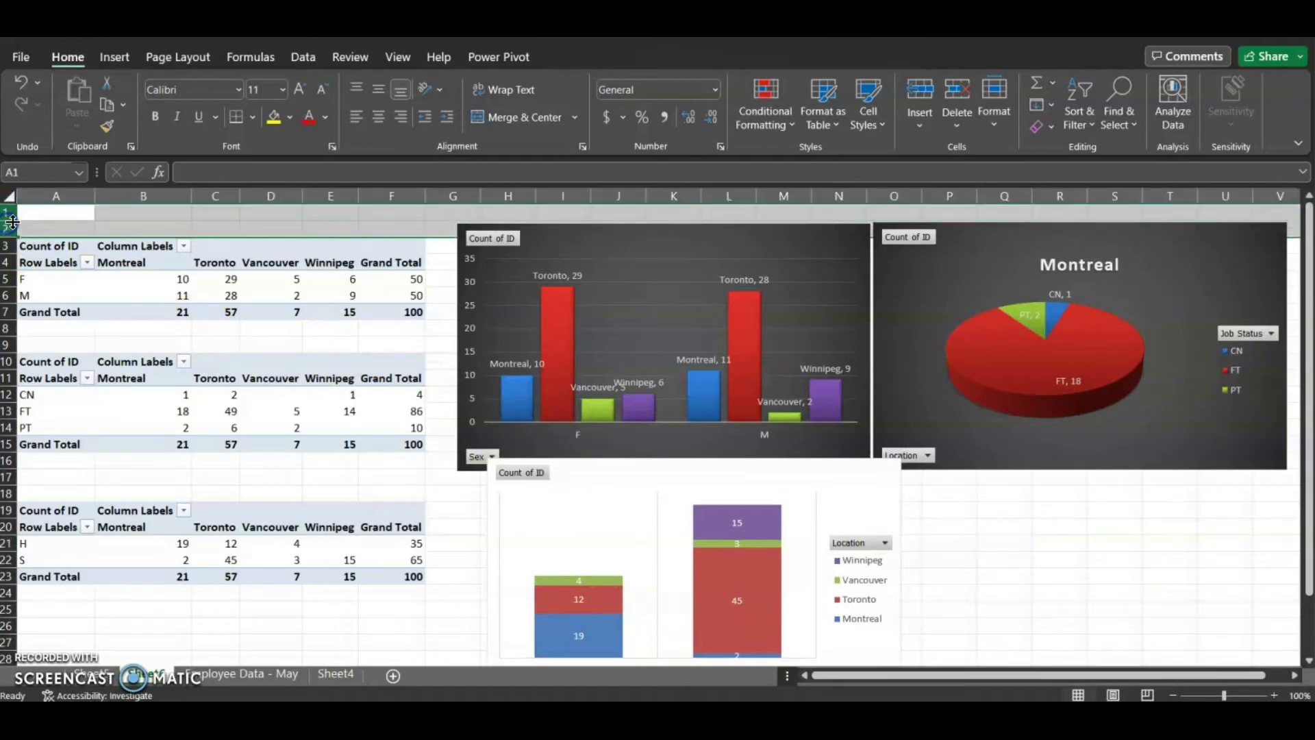
{"action": "right_click", "coordinate": [7, 228]}
{"action": "left_click", "coordinate": [132, 403]}
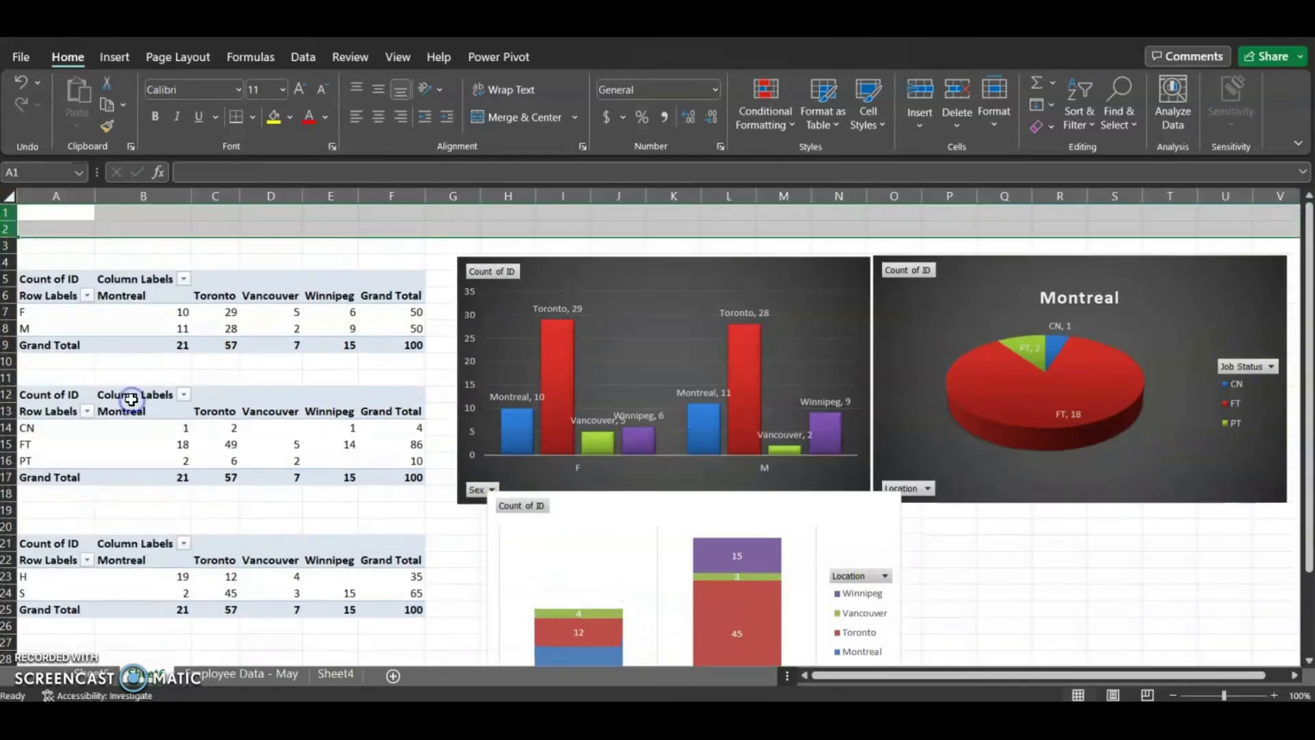
{"action": "left_click", "coordinate": [484, 217]}
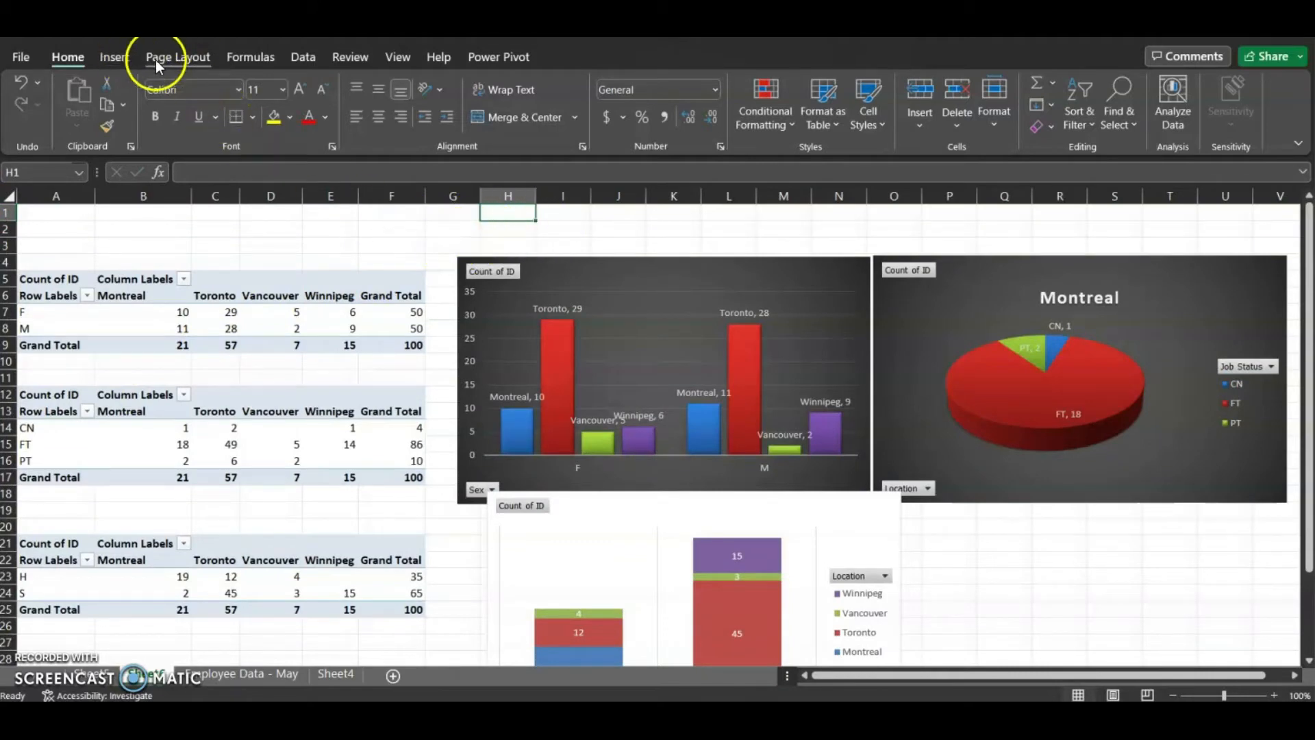
Insert slicers for Sex, Location, Job Status and Pay Type from the column PivotChart
{"action": "left_click", "coordinate": [559, 279]}
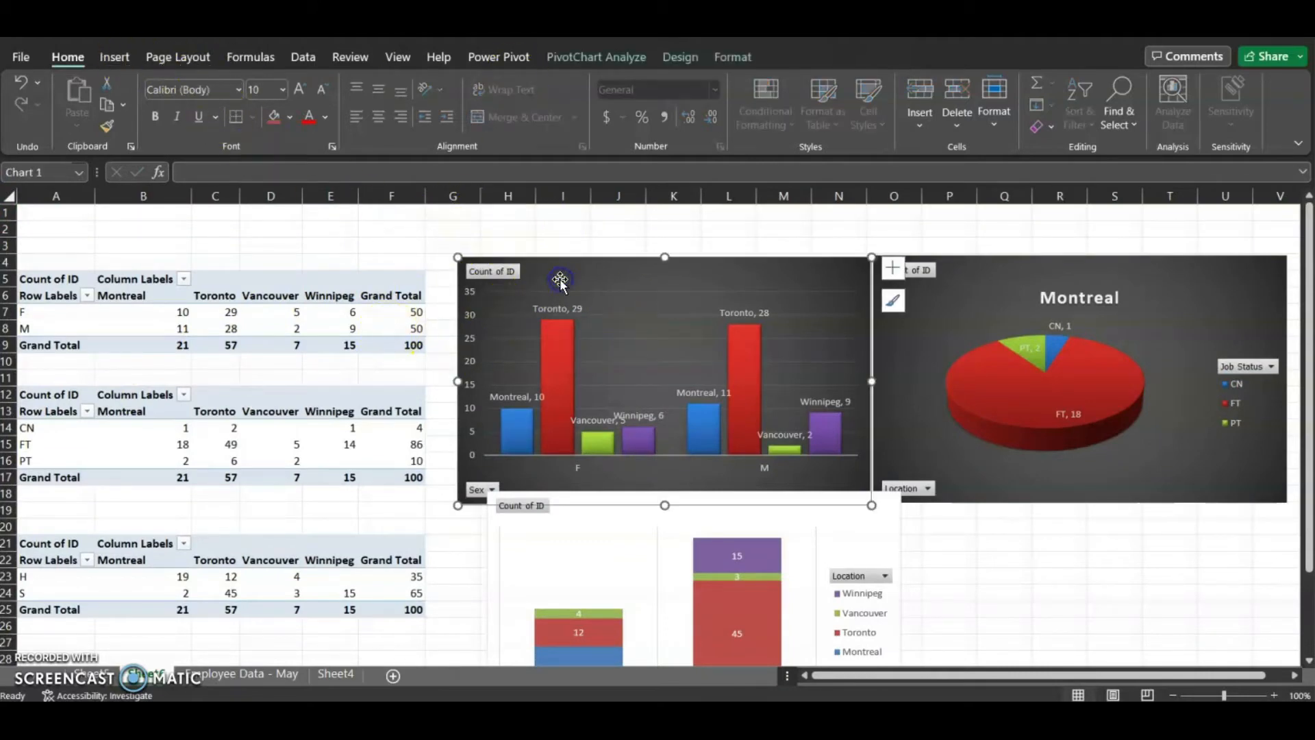
{"action": "left_click", "coordinate": [607, 57]}
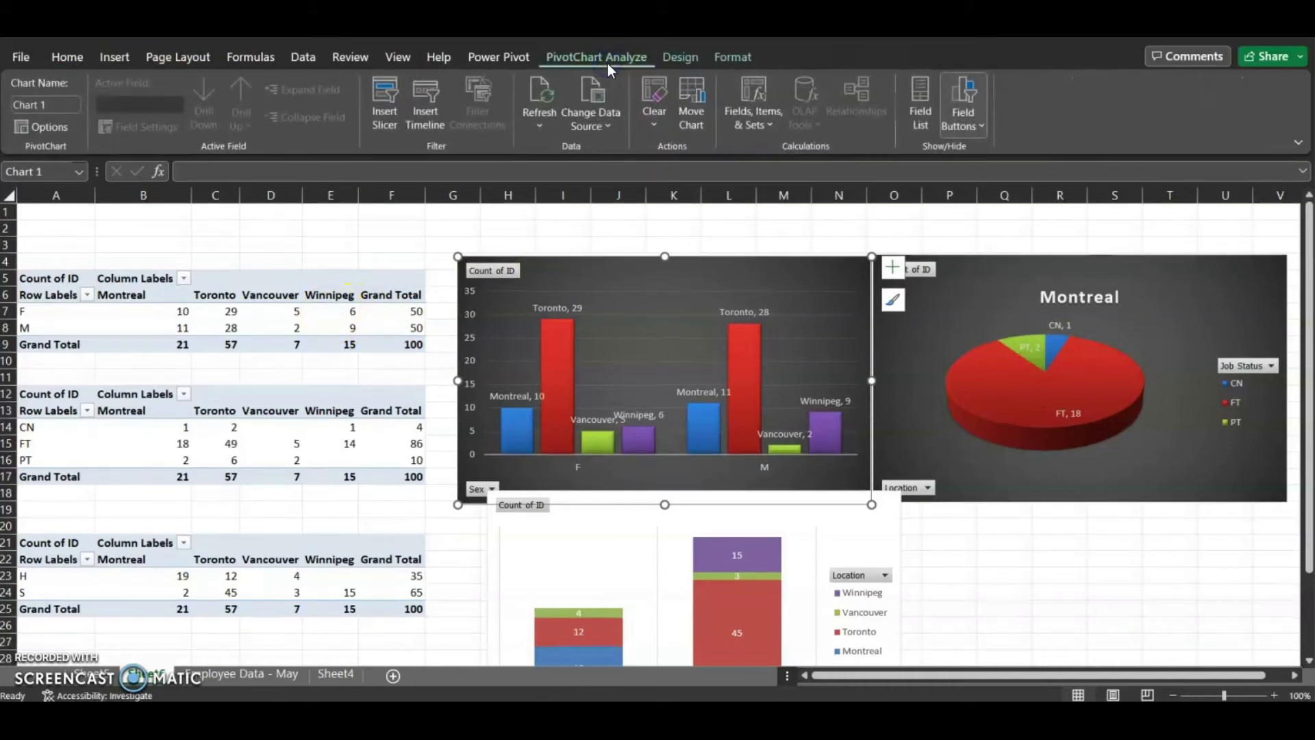
{"action": "left_click", "coordinate": [385, 107]}
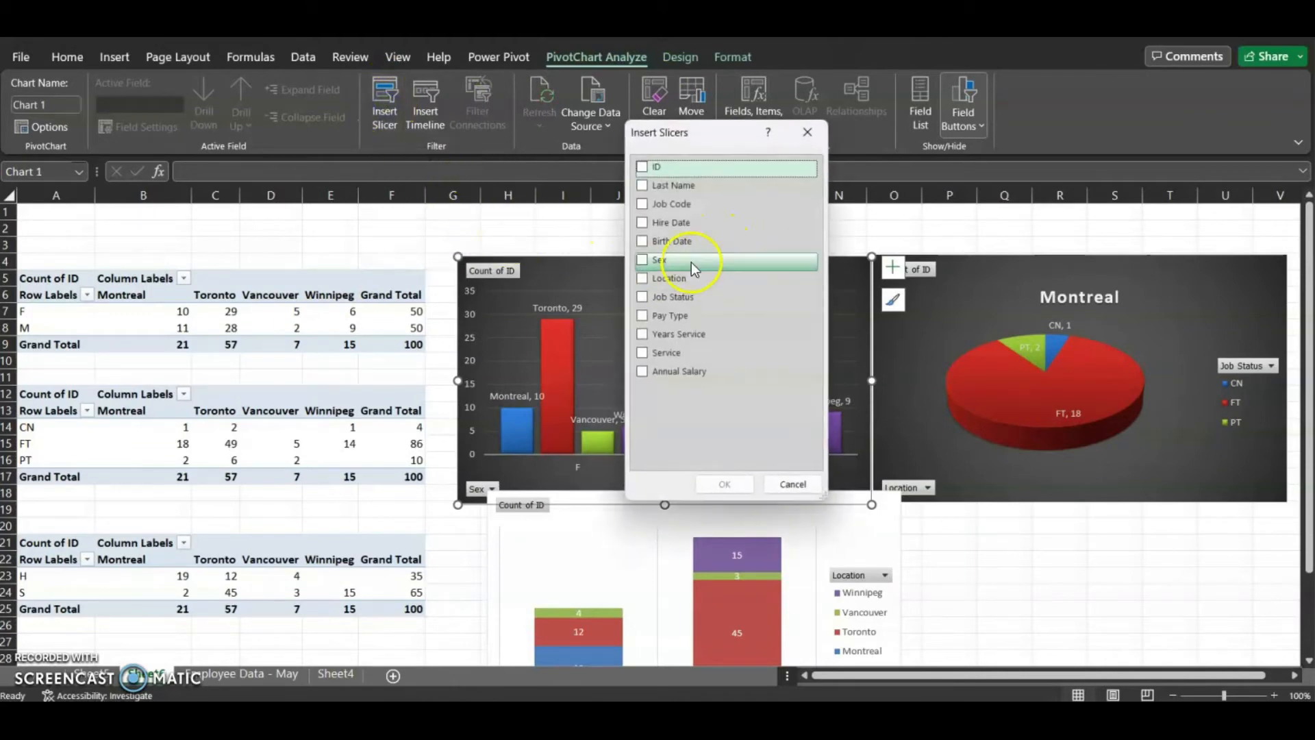
{"action": "left_click", "coordinate": [643, 261]}
{"action": "left_click", "coordinate": [643, 278]}
{"action": "left_click", "coordinate": [643, 297]}
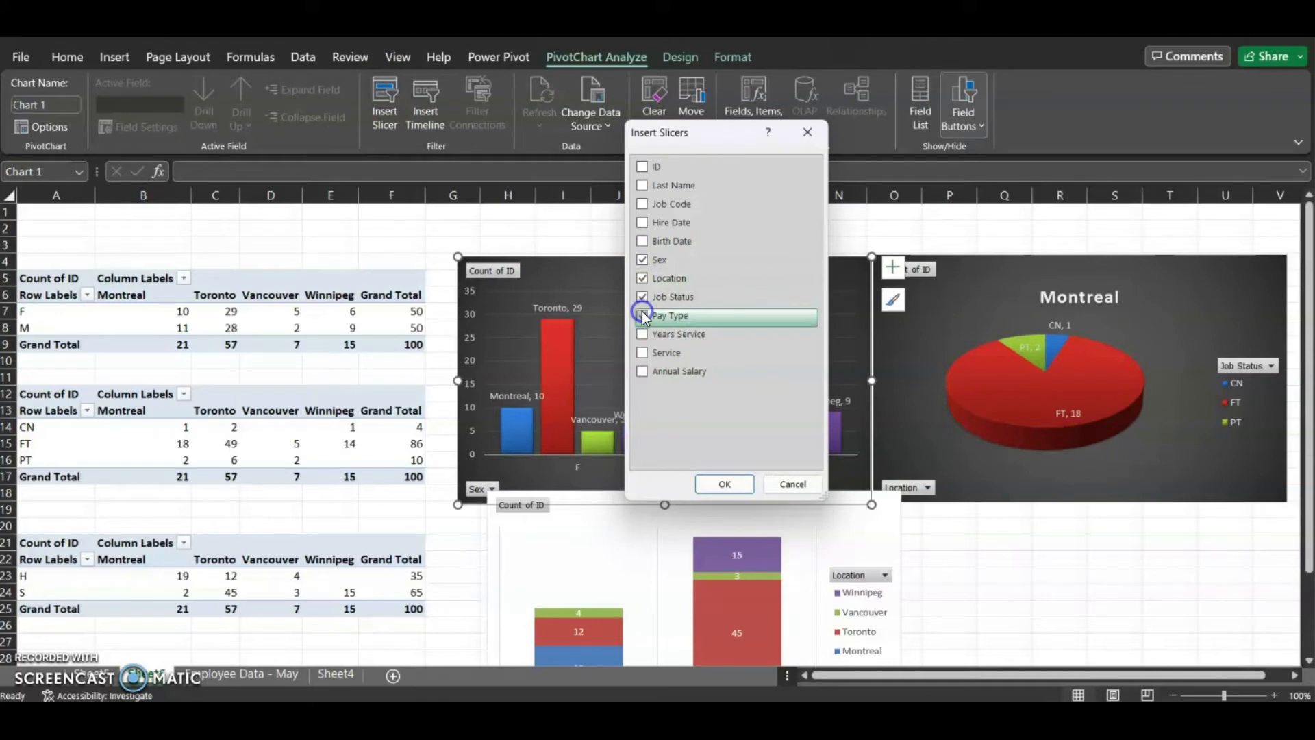
{"action": "left_click", "coordinate": [643, 316]}
{"action": "left_click", "coordinate": [745, 491]}
Move the Sex slicer into the new top rows and shrink it to a single row of buttons
{"action": "left_click_drag", "start_coordinate": [612, 274], "coordinate": [324, 221]}
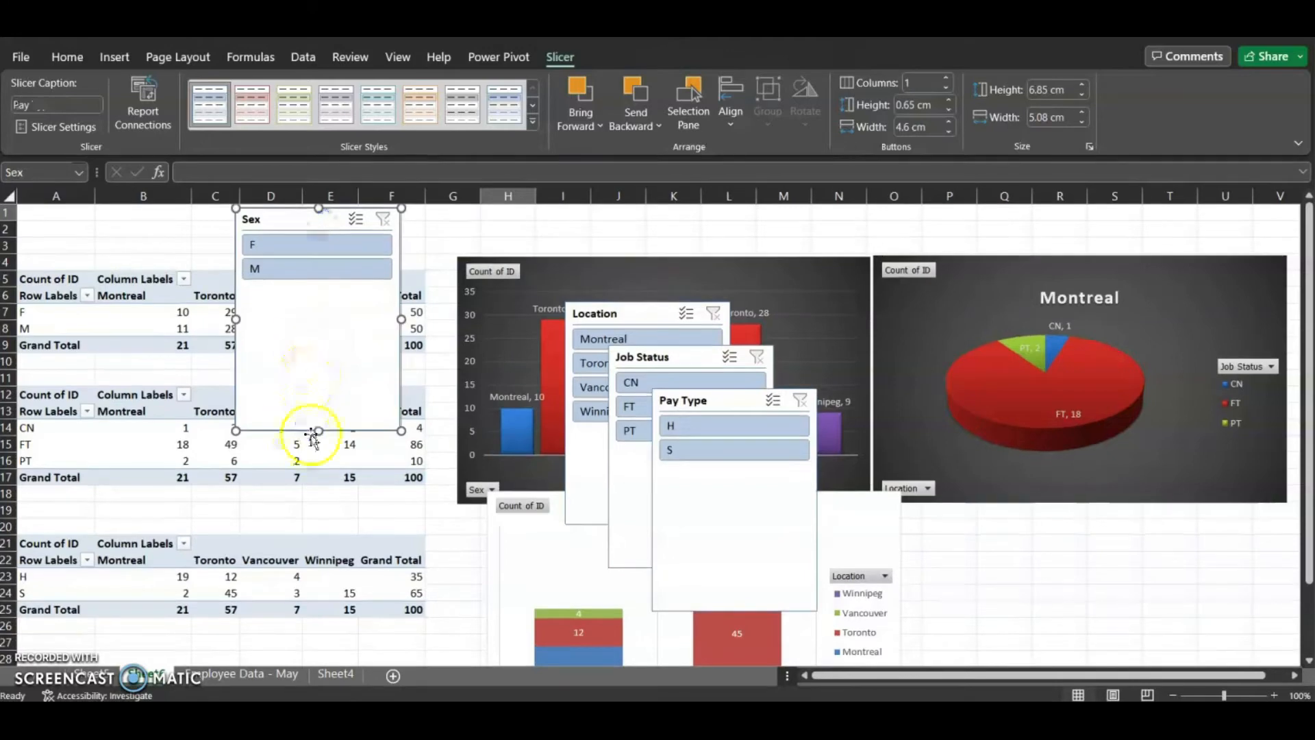
{"action": "left_click_drag", "start_coordinate": [320, 431], "coordinate": [360, 268]}
{"action": "left_click_drag", "start_coordinate": [306, 219], "coordinate": [181, 220]}
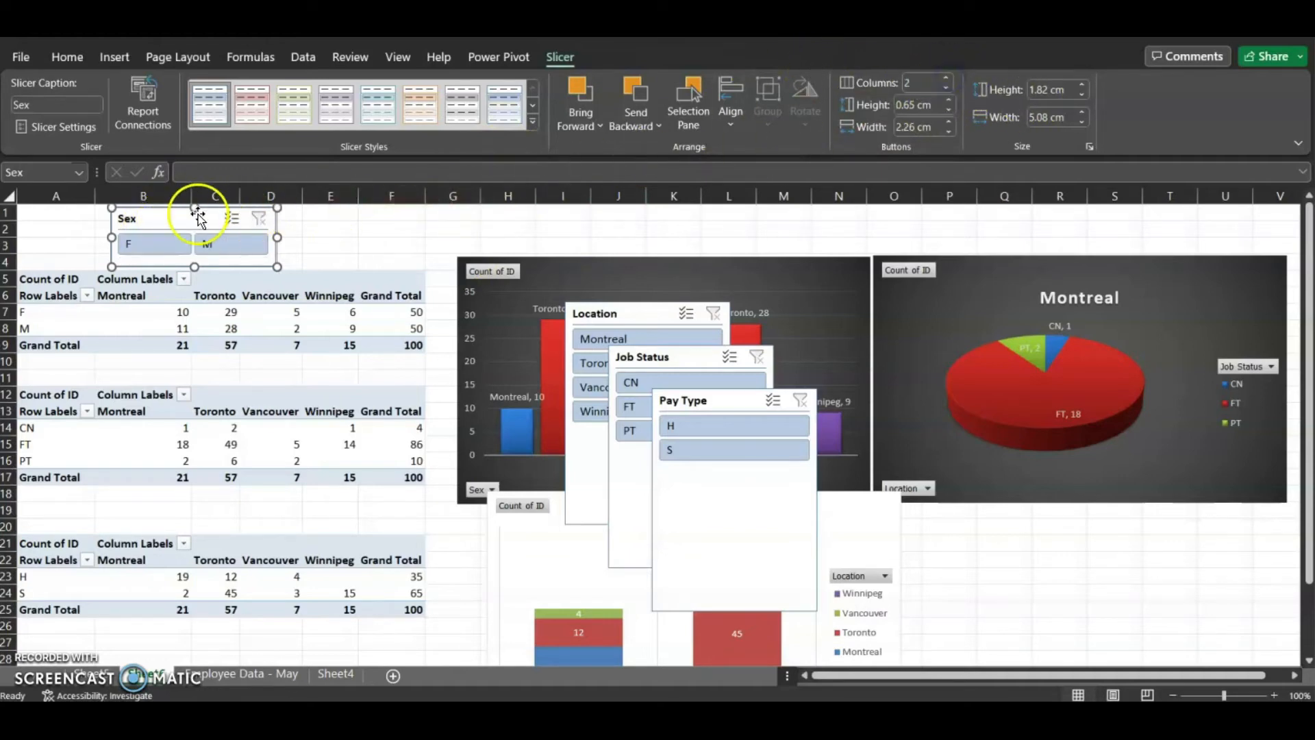
Move the Location slicer beside the Sex slicer and set its buttons to 4 columns
{"action": "left_click_drag", "start_coordinate": [635, 322], "coordinate": [357, 231]}
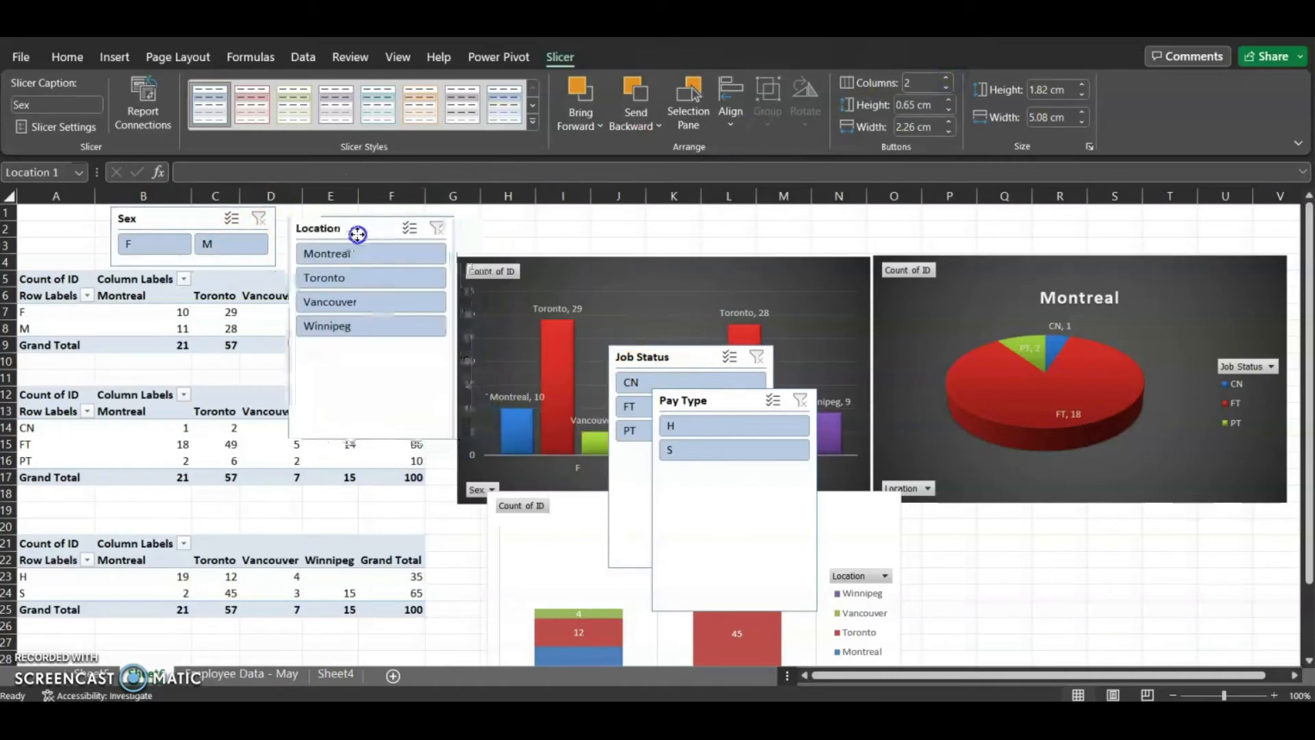
{"action": "left_click", "coordinate": [947, 79]}
{"action": "left_click", "coordinate": [947, 80]}
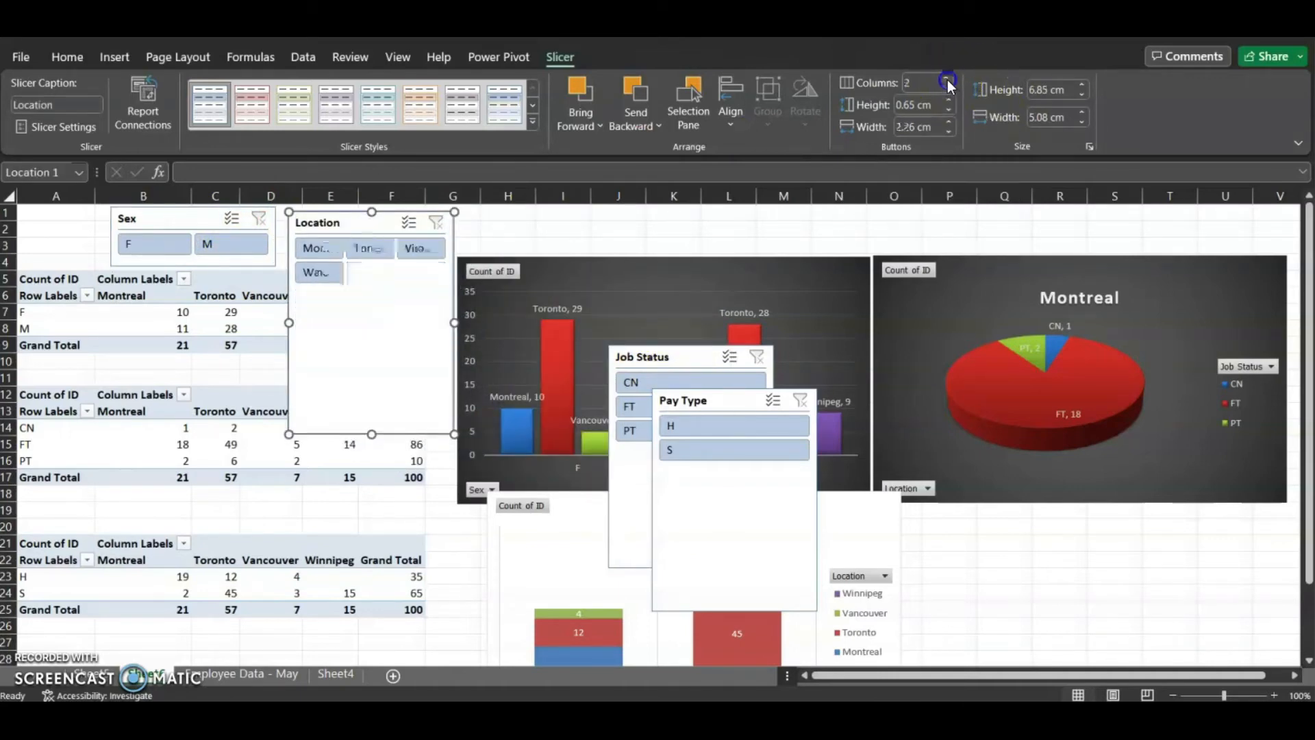
{"action": "left_click", "coordinate": [947, 79]}
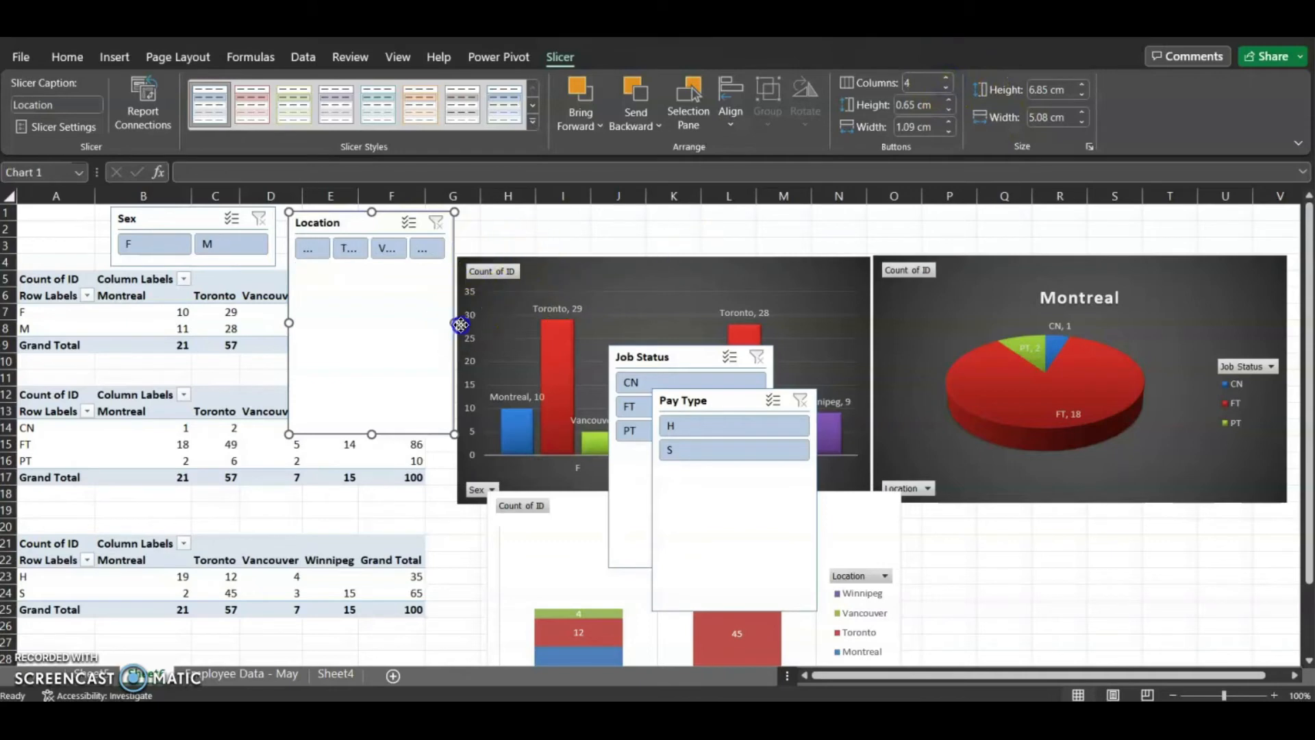
{"action": "left_click_drag", "start_coordinate": [459, 325], "coordinate": [516, 325]}
{"action": "left_click", "coordinate": [432, 328]}
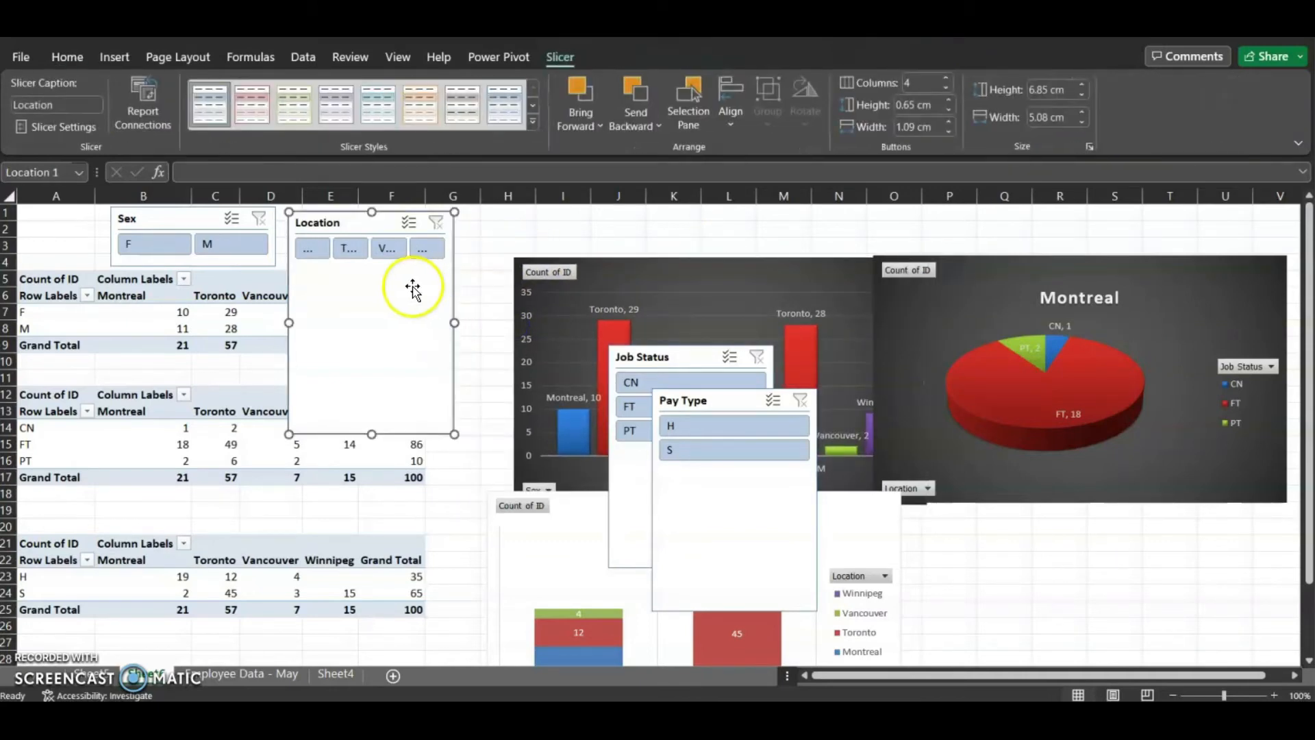
{"action": "key", "text": "ctrl+z"}
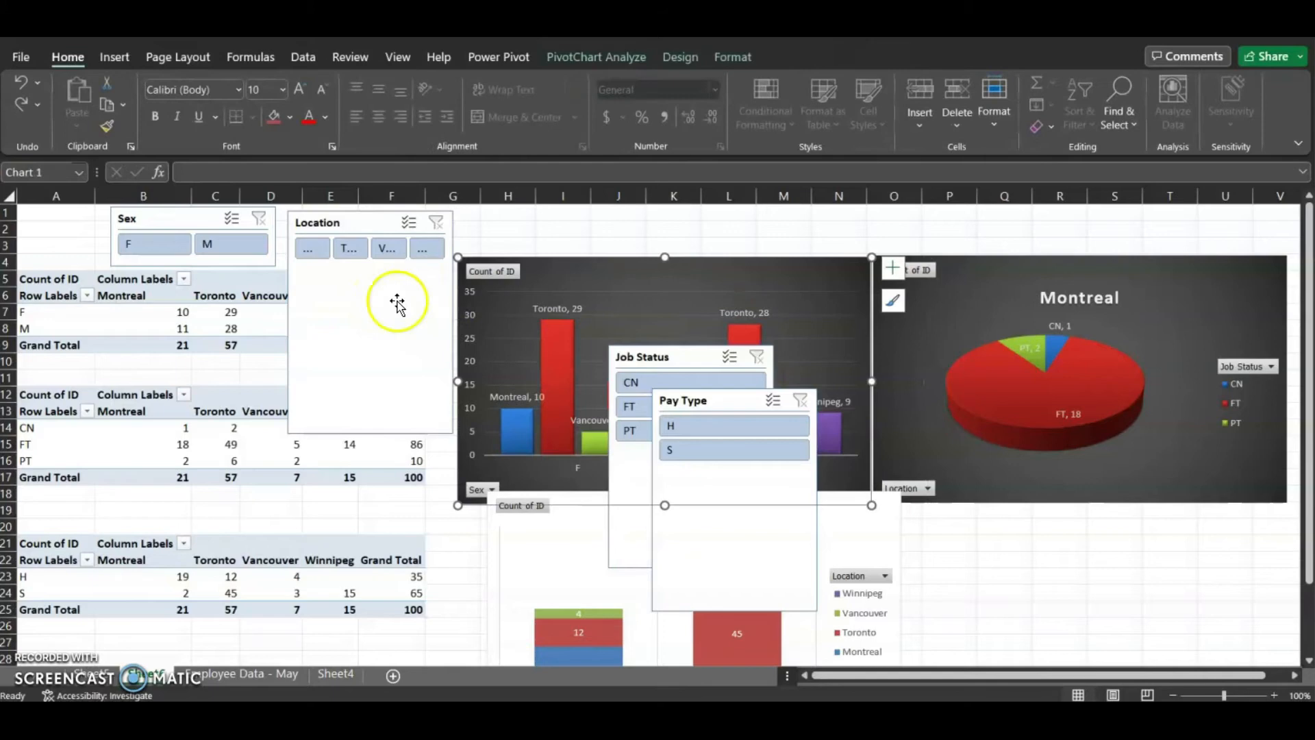
Resize the Location slicer into a short, wide single row showing all four location buttons
{"action": "left_click", "coordinate": [393, 302]}
{"action": "left_click_drag", "start_coordinate": [454, 322], "coordinate": [532, 322]}
{"action": "left_click_drag", "start_coordinate": [409, 434], "coordinate": [436, 263]}
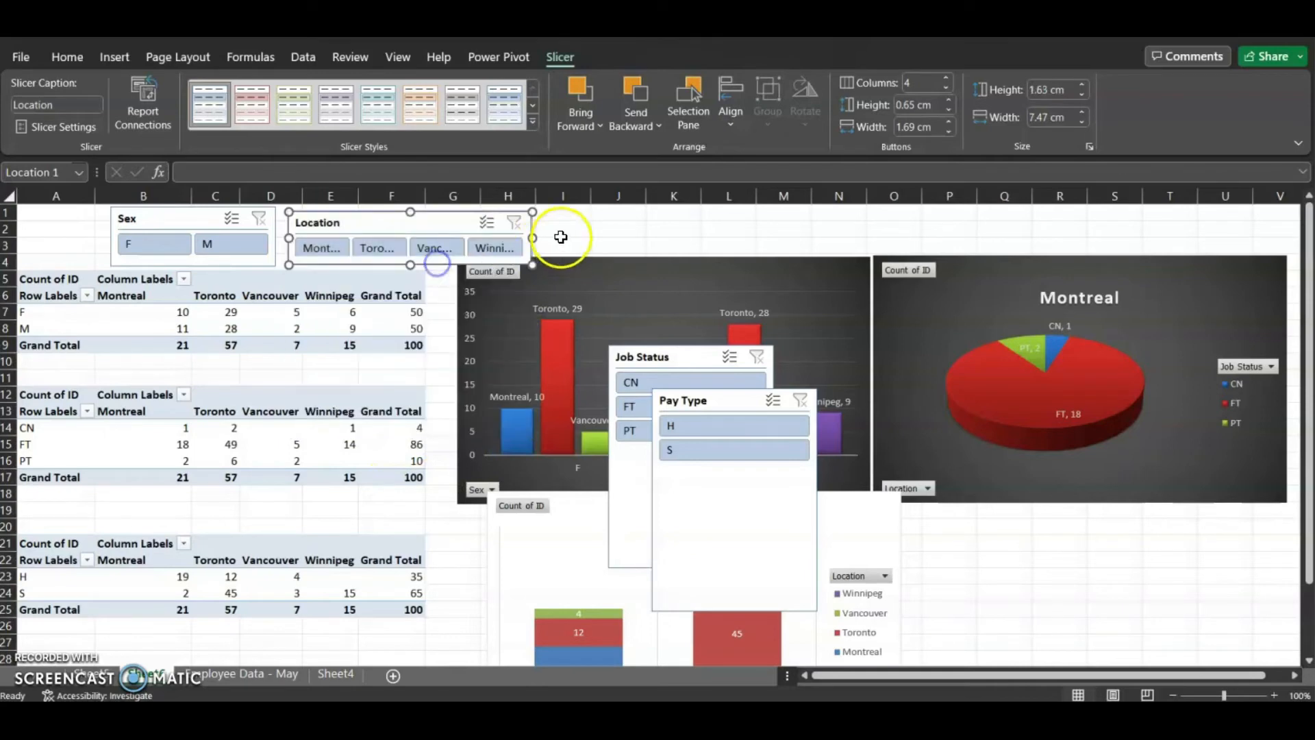
{"action": "left_click_drag", "start_coordinate": [532, 238], "coordinate": [582, 236]}
Move the Job Status slicer to the top row, set 3 button columns, and shrink its height
{"action": "left_click", "coordinate": [704, 404]}
{"action": "left_click_drag", "start_coordinate": [688, 365], "coordinate": [667, 220]}
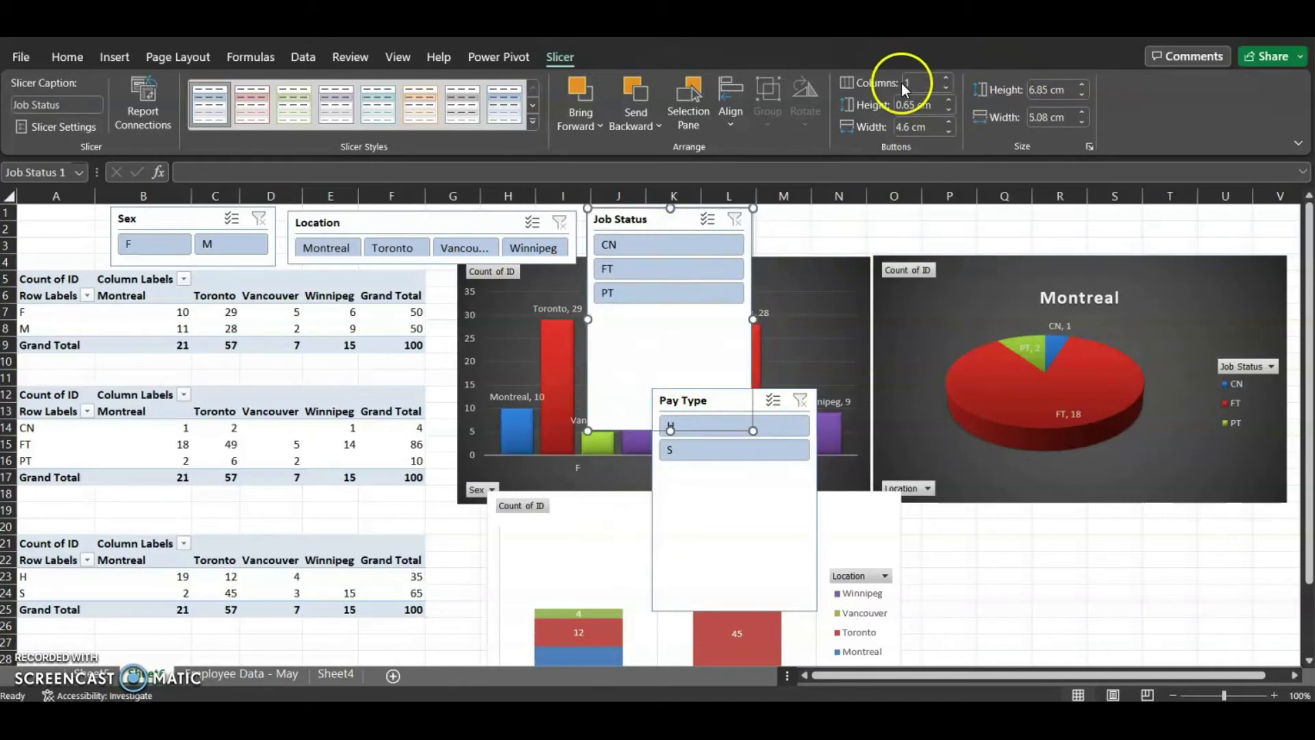
{"action": "left_click", "coordinate": [946, 78]}
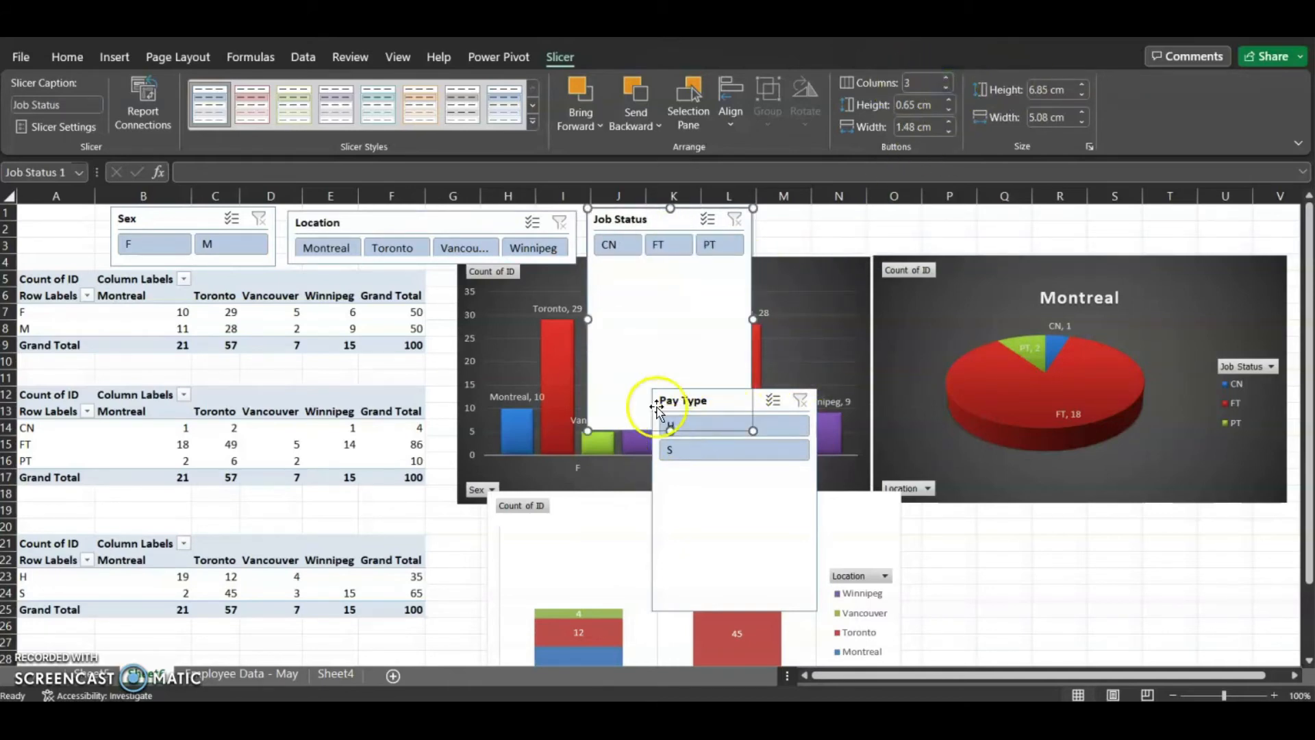
{"action": "left_click", "coordinate": [674, 427]}
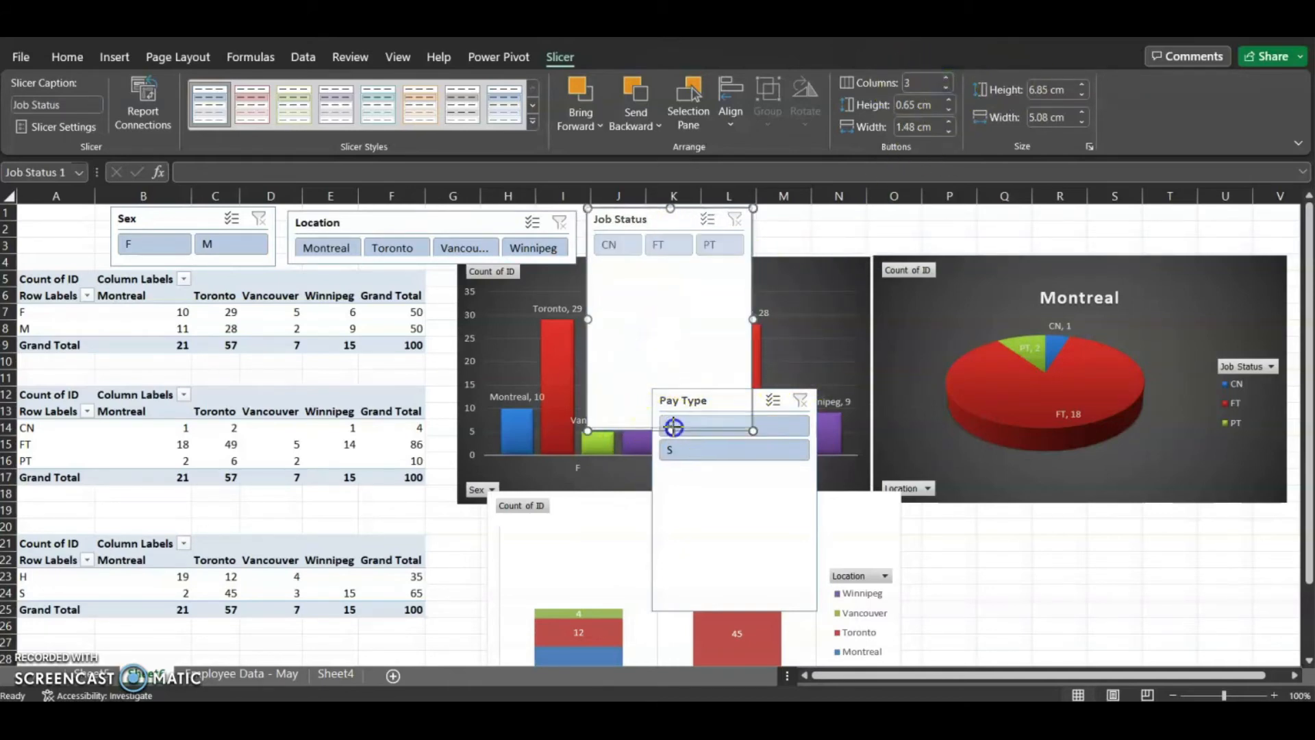
{"action": "left_click_drag", "start_coordinate": [715, 262], "coordinate": [715, 264]}
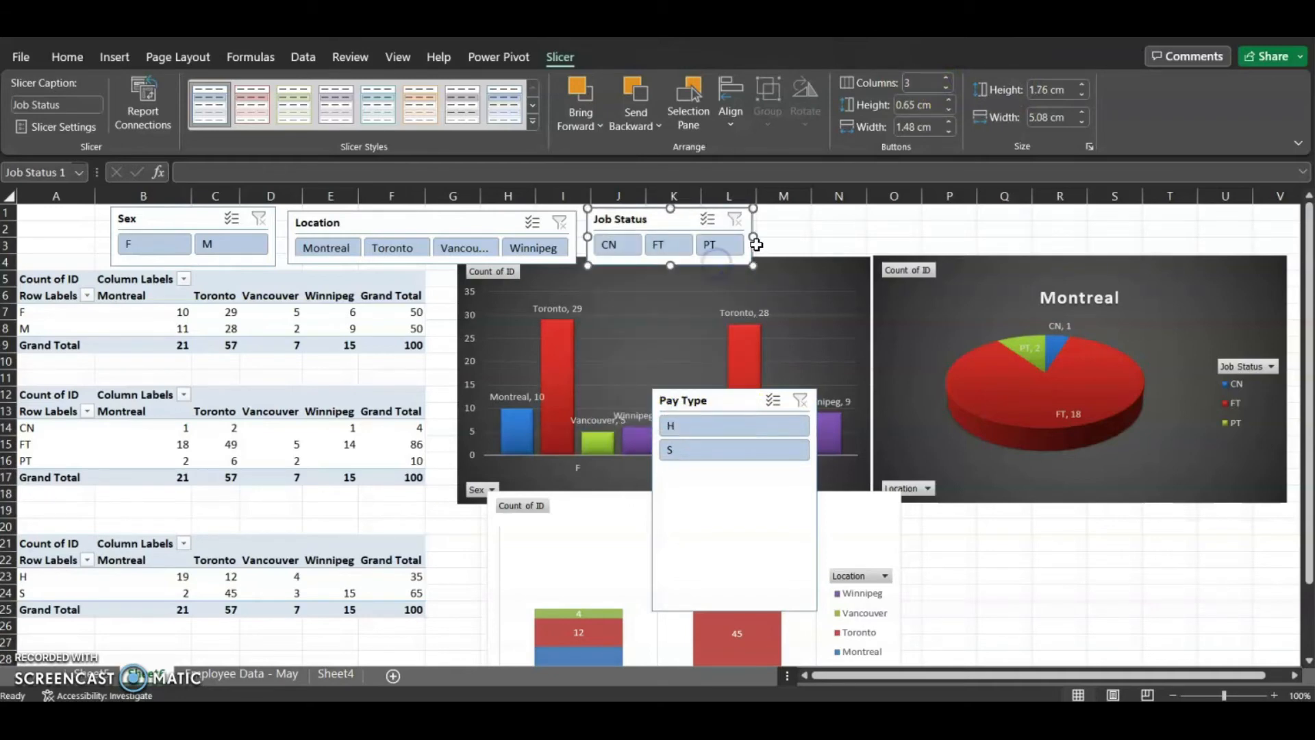
Move the Pay Type slicer to the top row, set 2 button columns, and shrink its height
{"action": "left_click_drag", "start_coordinate": [728, 414], "coordinate": [841, 227]}
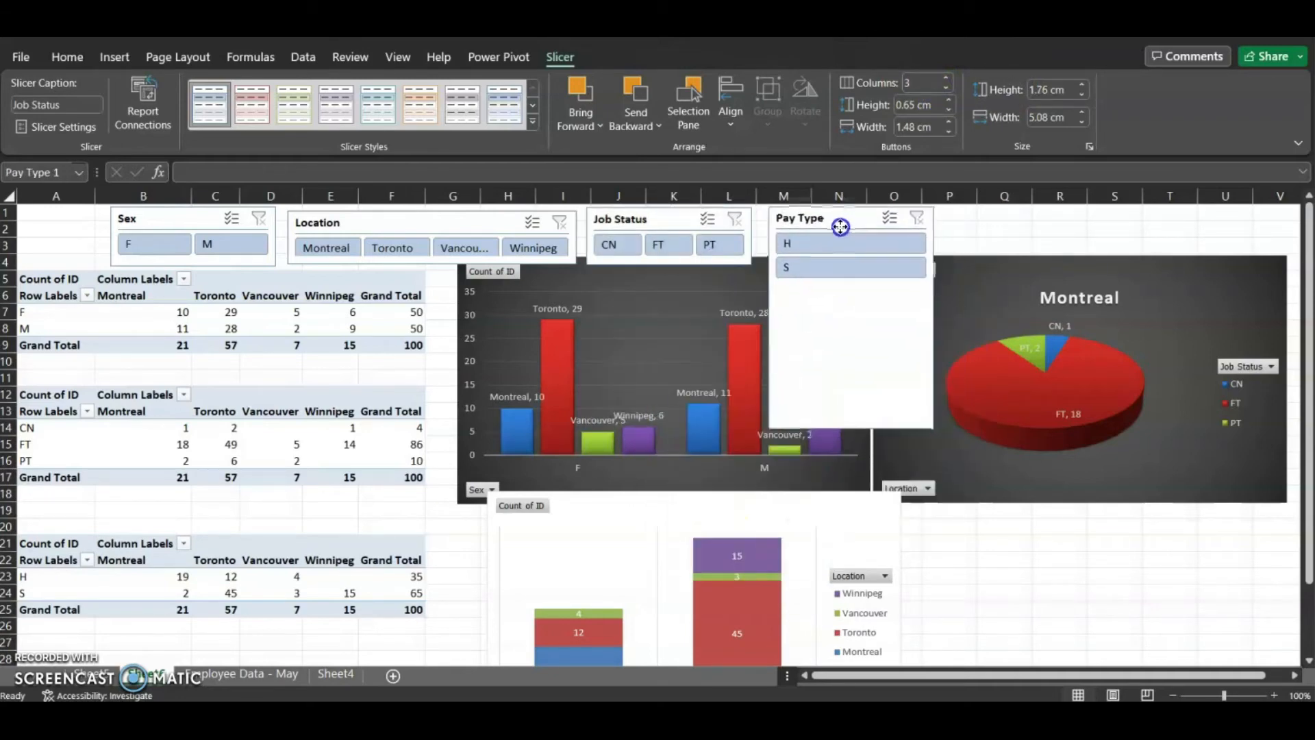
{"action": "left_click", "coordinate": [948, 77]}
{"action": "mouse_move", "coordinate": [852, 429]}
{"action": "left_mouse_down"}
{"action": "mouse_move", "coordinate": [855, 446]}
{"action": "mouse_move", "coordinate": [851, 430]}
{"action": "left_mouse_up"}
{"action": "left_click_drag", "start_coordinate": [862, 311], "coordinate": [863, 260]}
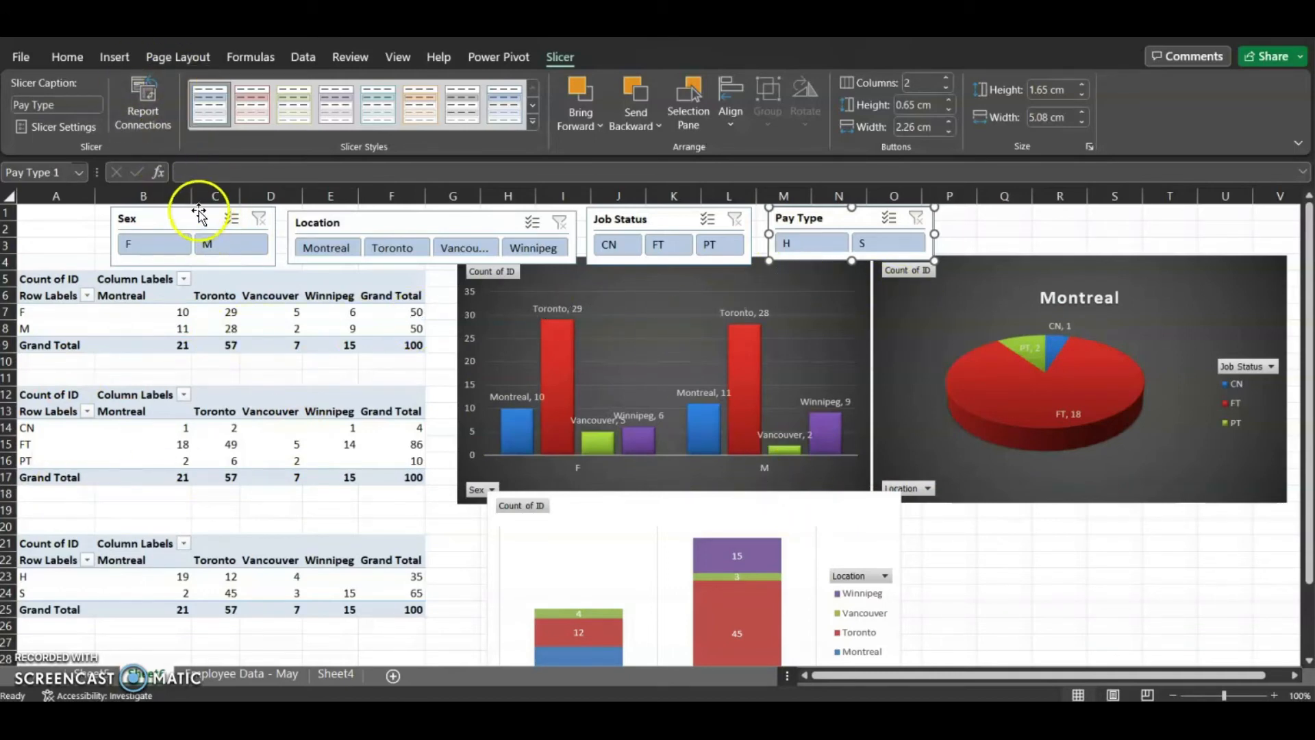
Connect the Sex slicer to PivotTable12, PivotTable13, PivotTable15 and PivotTable16 as well
{"action": "left_click", "coordinate": [182, 225]}
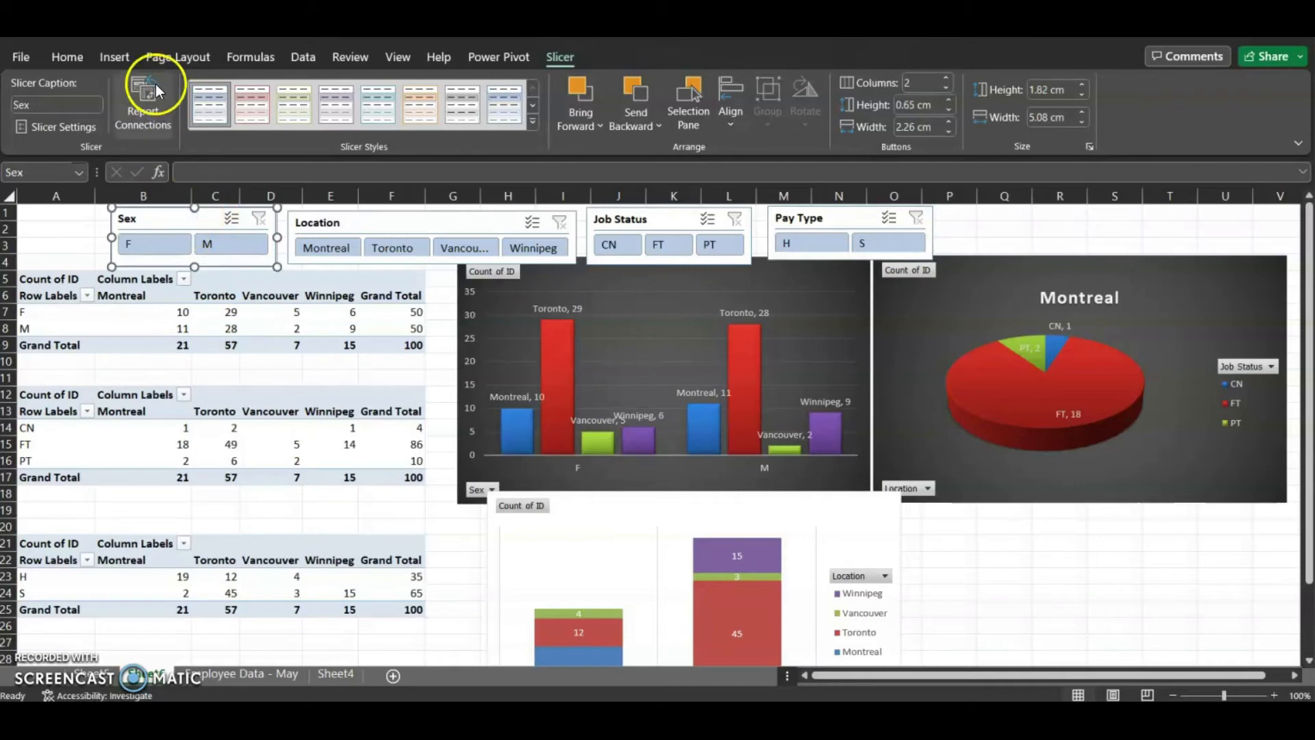
{"action": "left_click", "coordinate": [142, 105]}
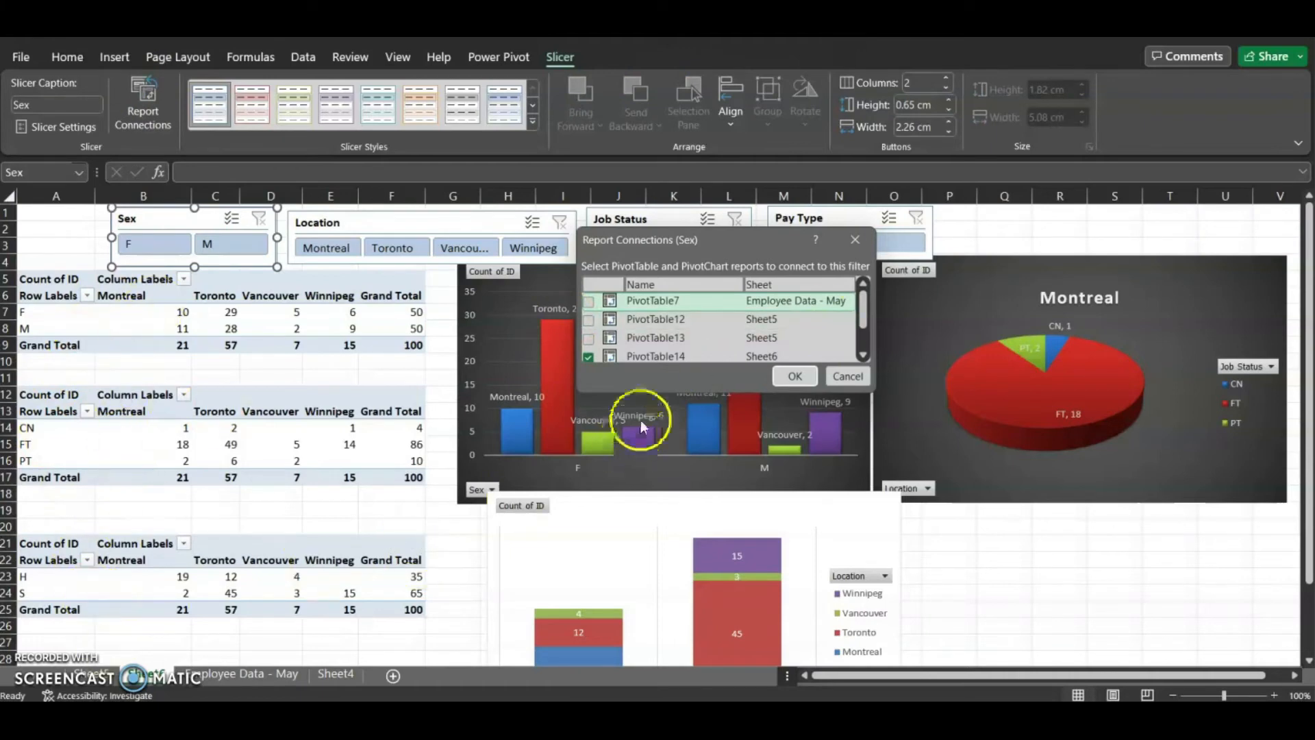
{"action": "left_click", "coordinate": [588, 338]}
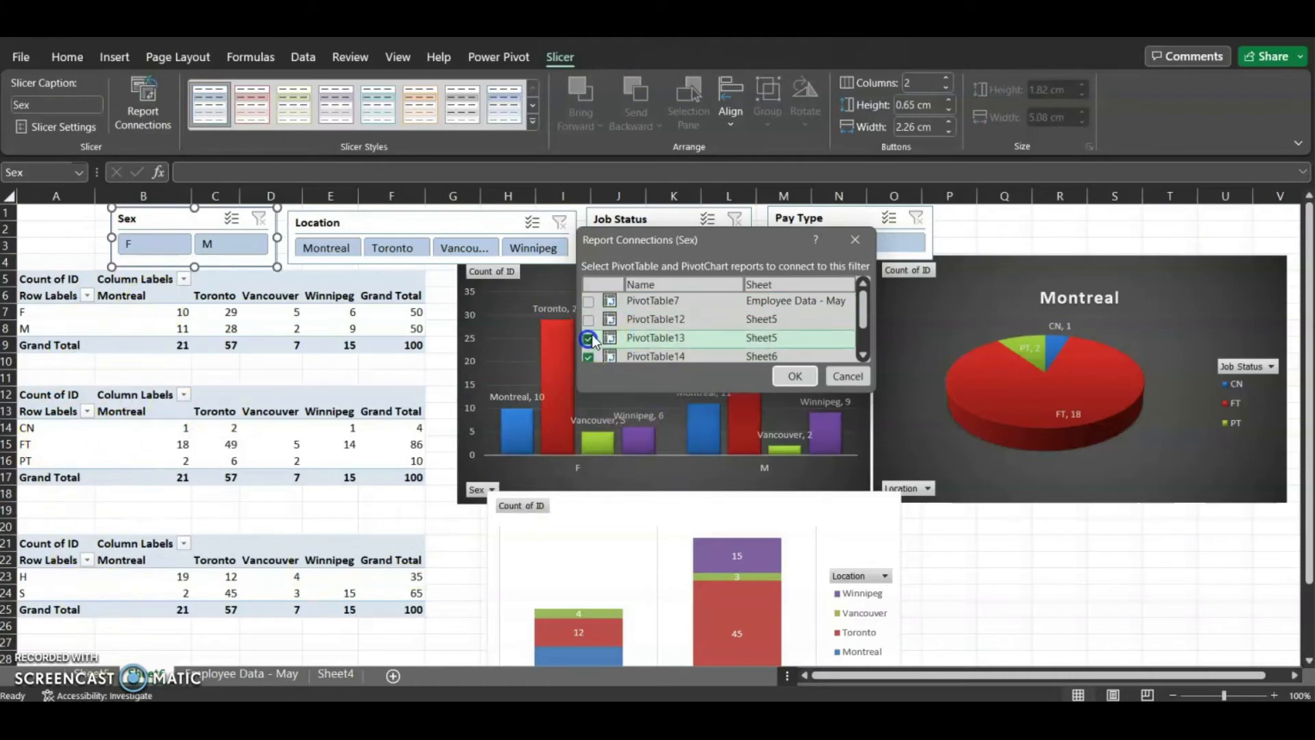
{"action": "left_click", "coordinate": [589, 319]}
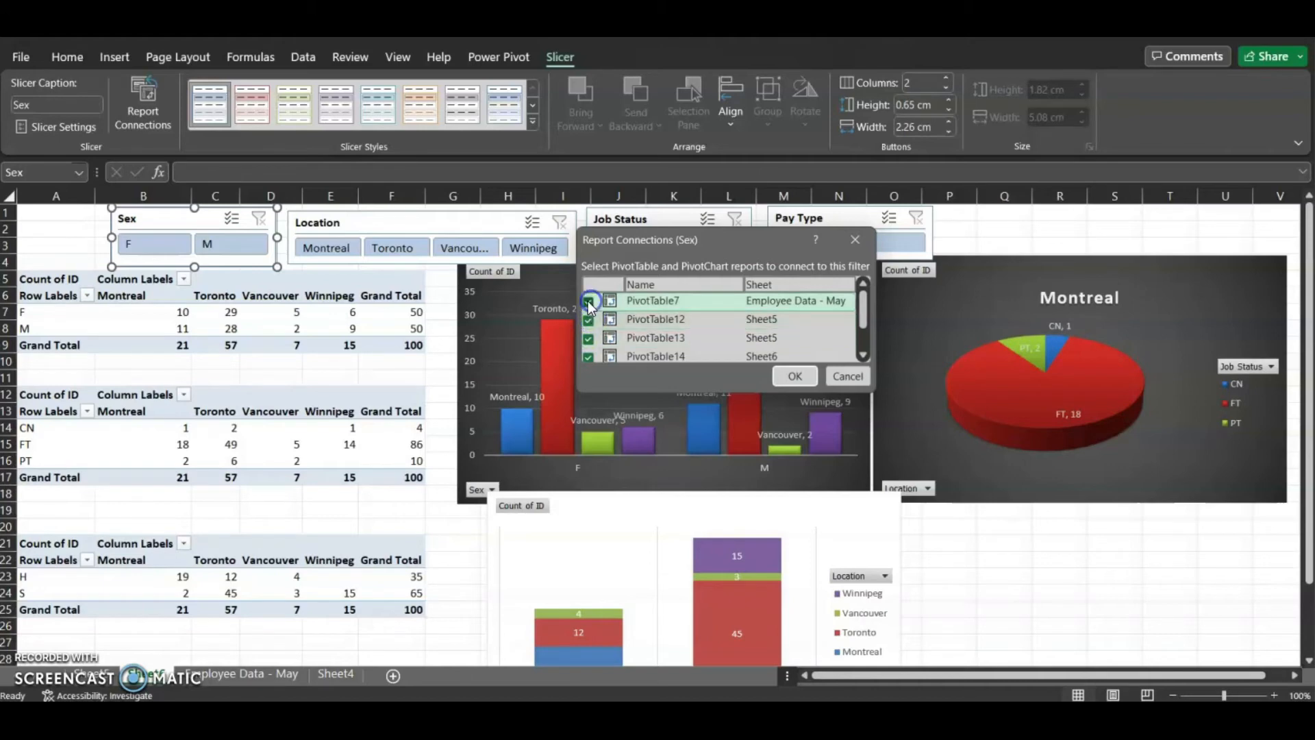
{"action": "scroll", "coordinate": [589, 315], "scroll_direction": "down", "scroll_amount": 3}
{"action": "left_click", "coordinate": [589, 334]}
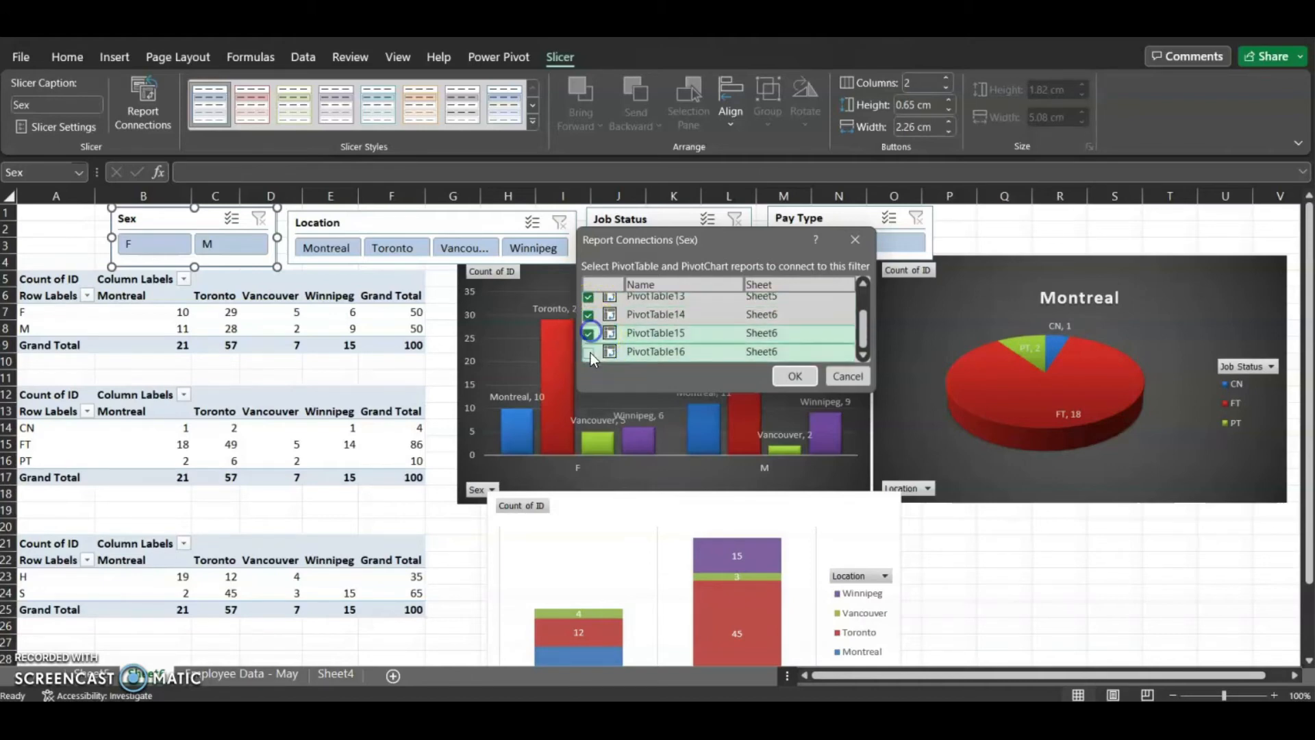
{"action": "left_click", "coordinate": [587, 352]}
{"action": "left_click", "coordinate": [788, 376]}
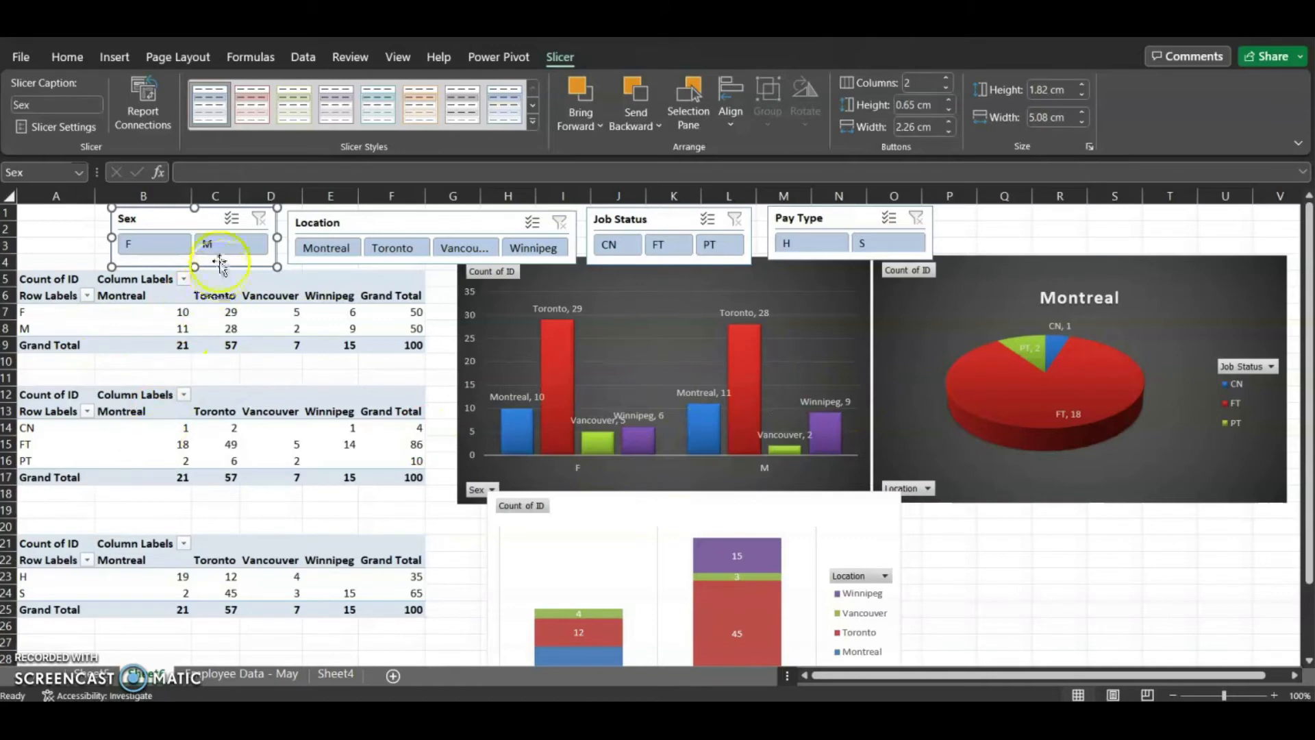
Test the Sex slicer by filtering to F, then M, then clear the filter
{"action": "left_click", "coordinate": [170, 245]}
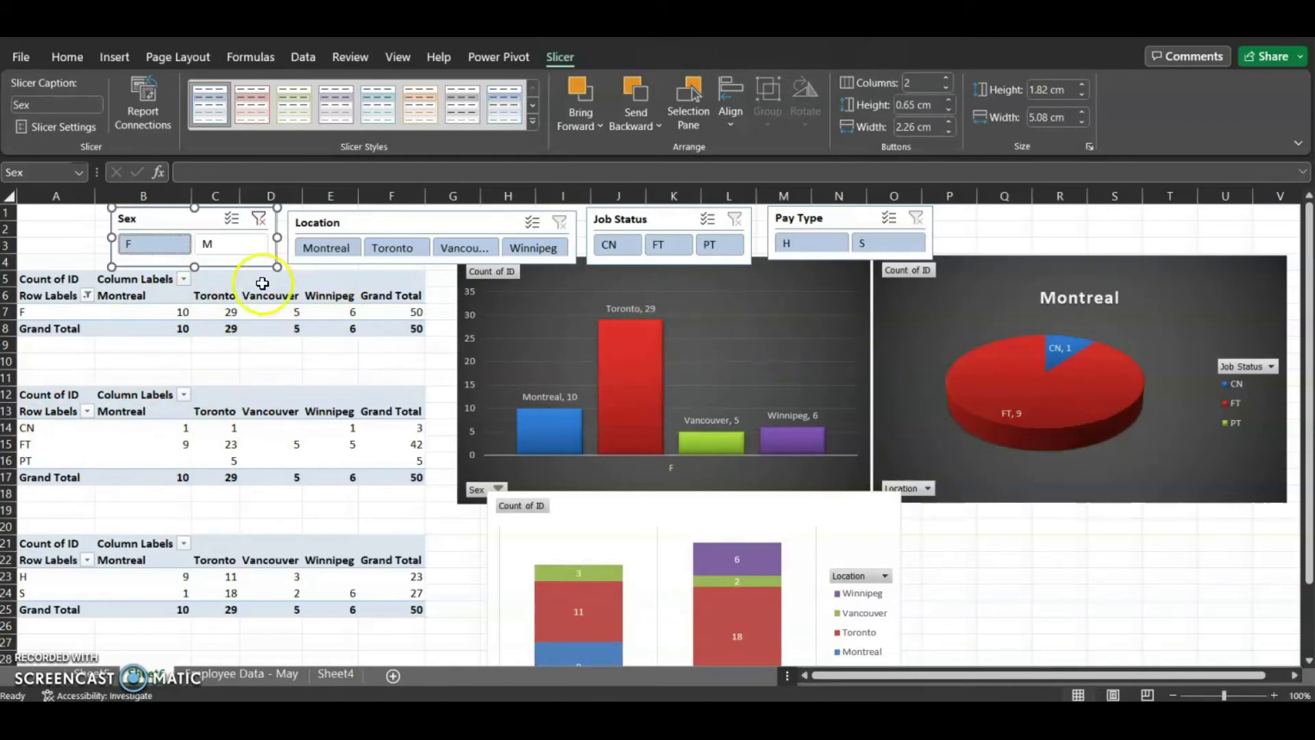
{"action": "left_click", "coordinate": [218, 246]}
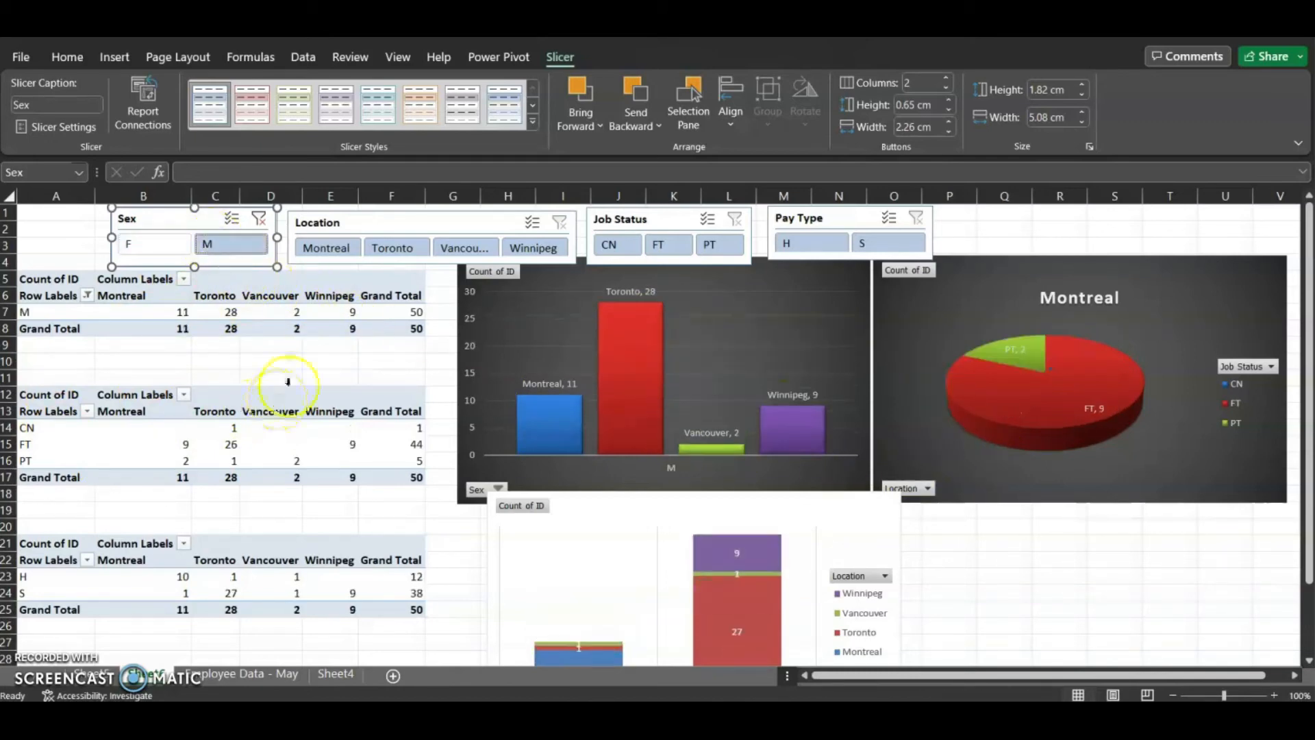
{"action": "left_click", "coordinate": [259, 219]}
Connect the Location slicer to PivotTable13, PivotTable15 and PivotTable16 as well
{"action": "left_click", "coordinate": [339, 223]}
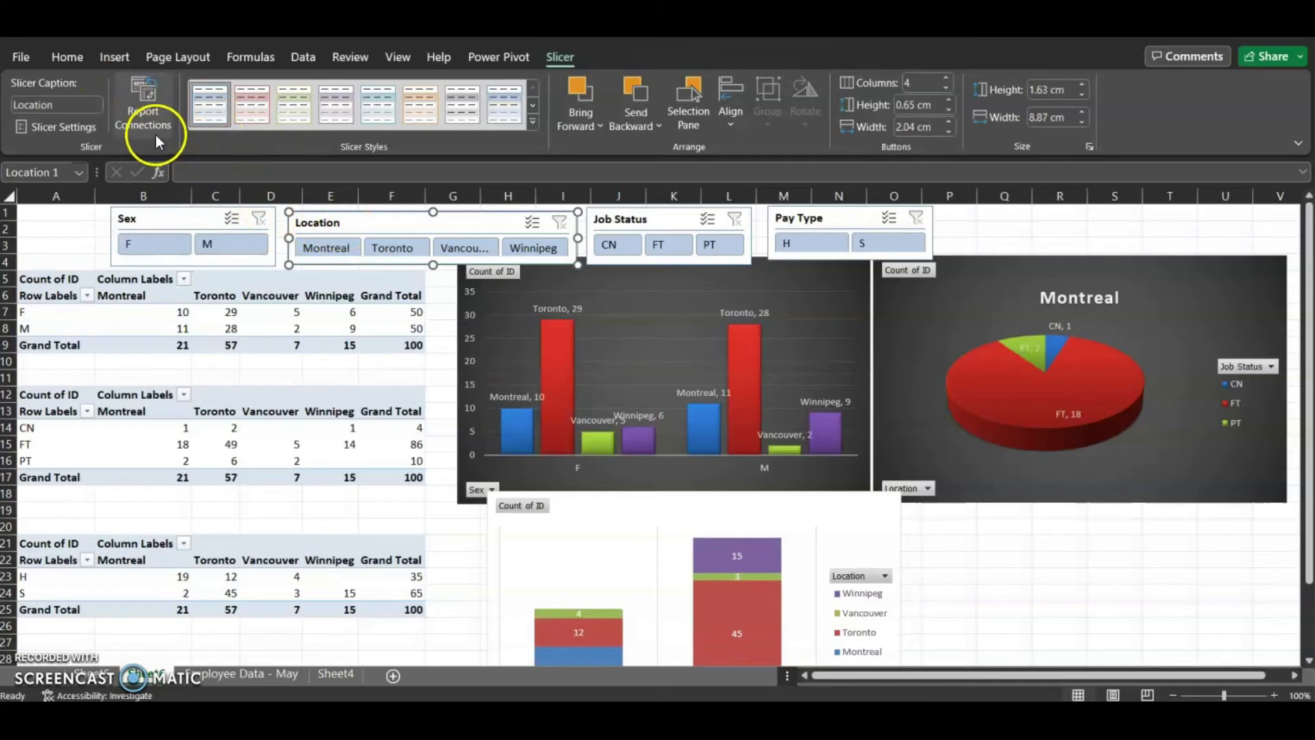
{"action": "left_click", "coordinate": [146, 113]}
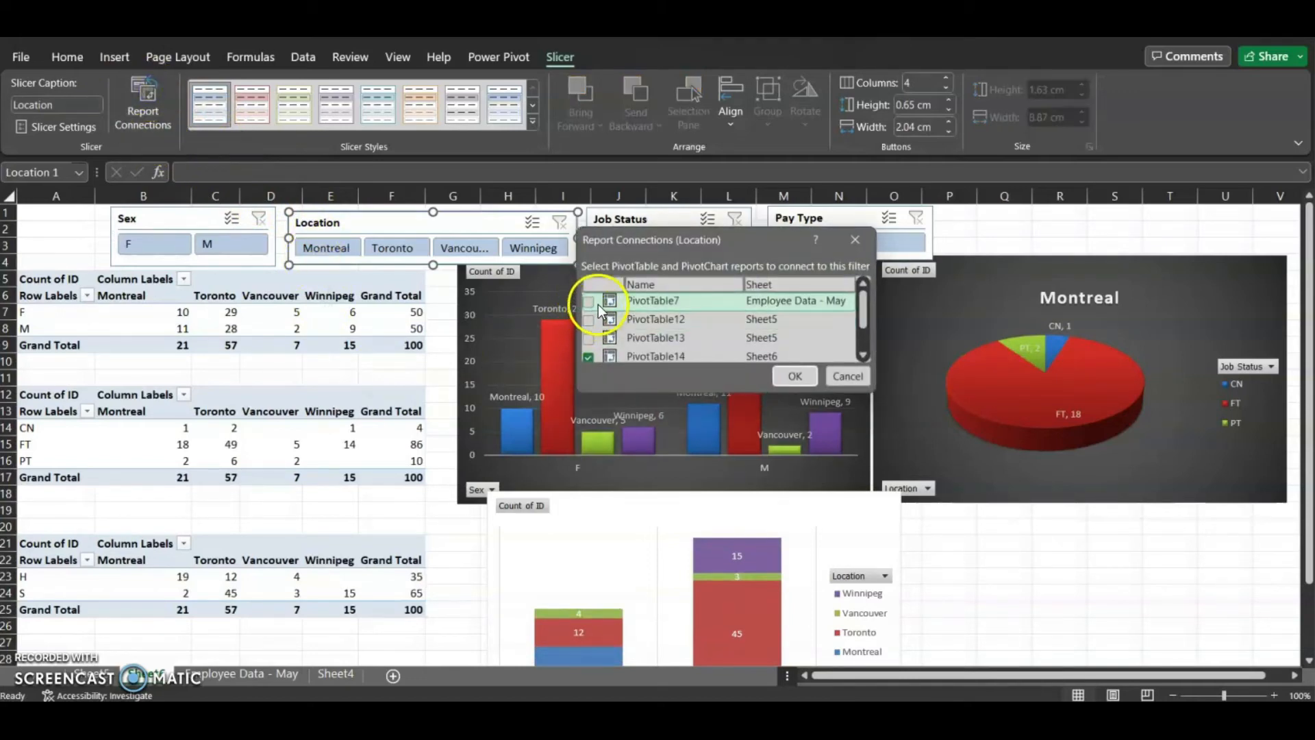
{"action": "left_click", "coordinate": [588, 337]}
{"action": "scroll", "coordinate": [591, 342], "scroll_direction": "down", "scroll_amount": 1}
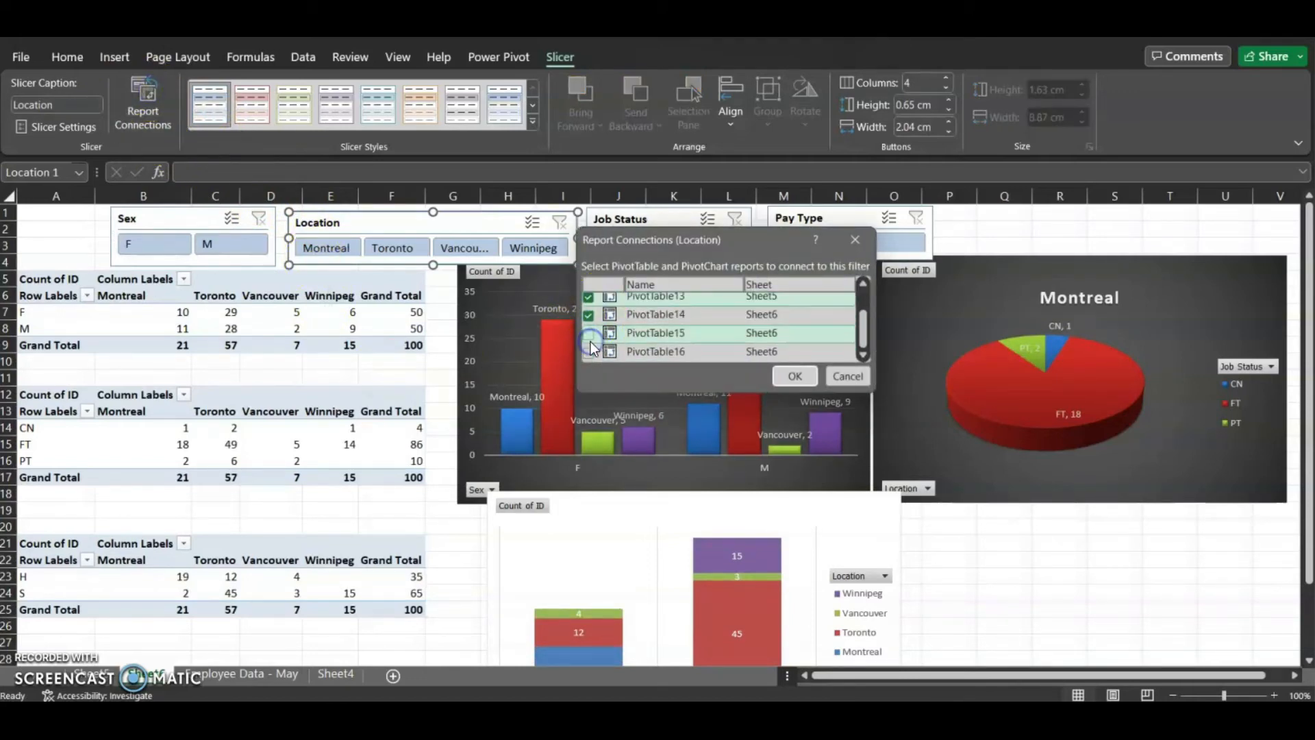
{"action": "left_click", "coordinate": [591, 334]}
{"action": "left_click", "coordinate": [590, 352]}
{"action": "left_click", "coordinate": [794, 376]}
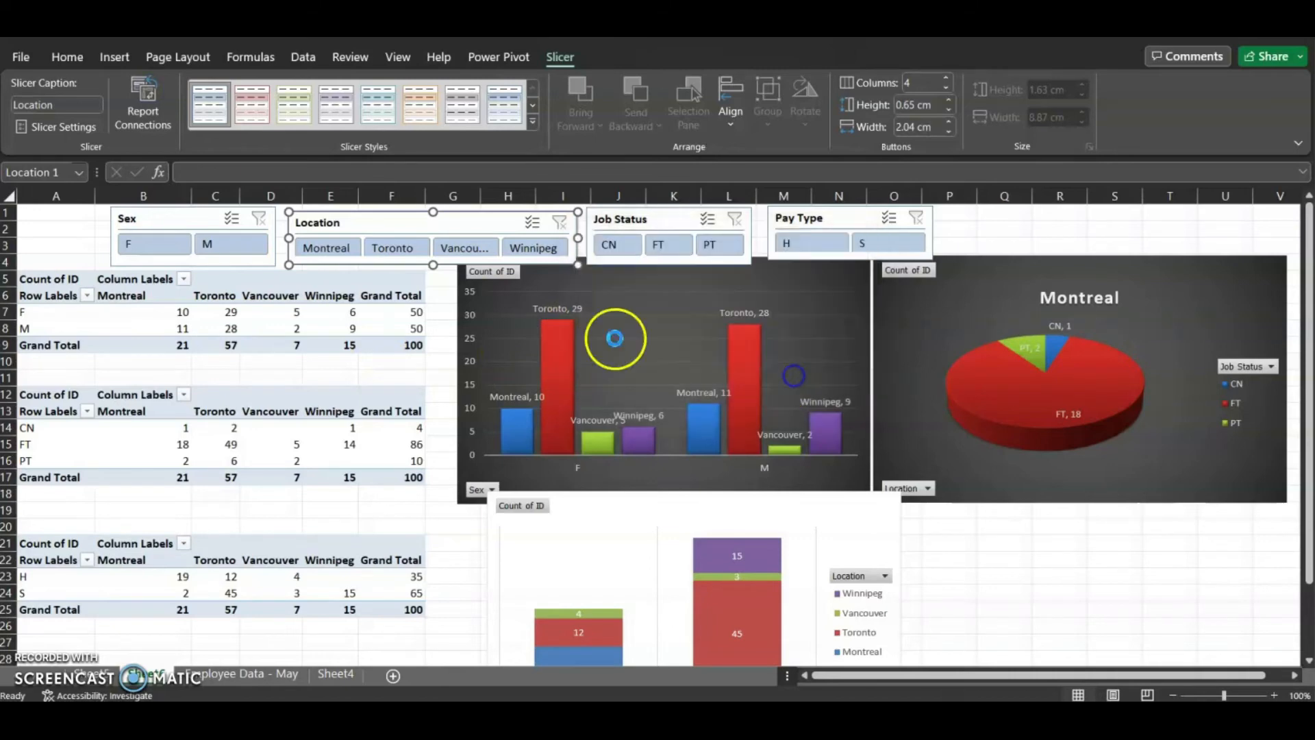
Connect the Job Status slicer to PivotTable12, PivotTable13, PivotTable15 and PivotTable16 as well
{"action": "left_click", "coordinate": [651, 219]}
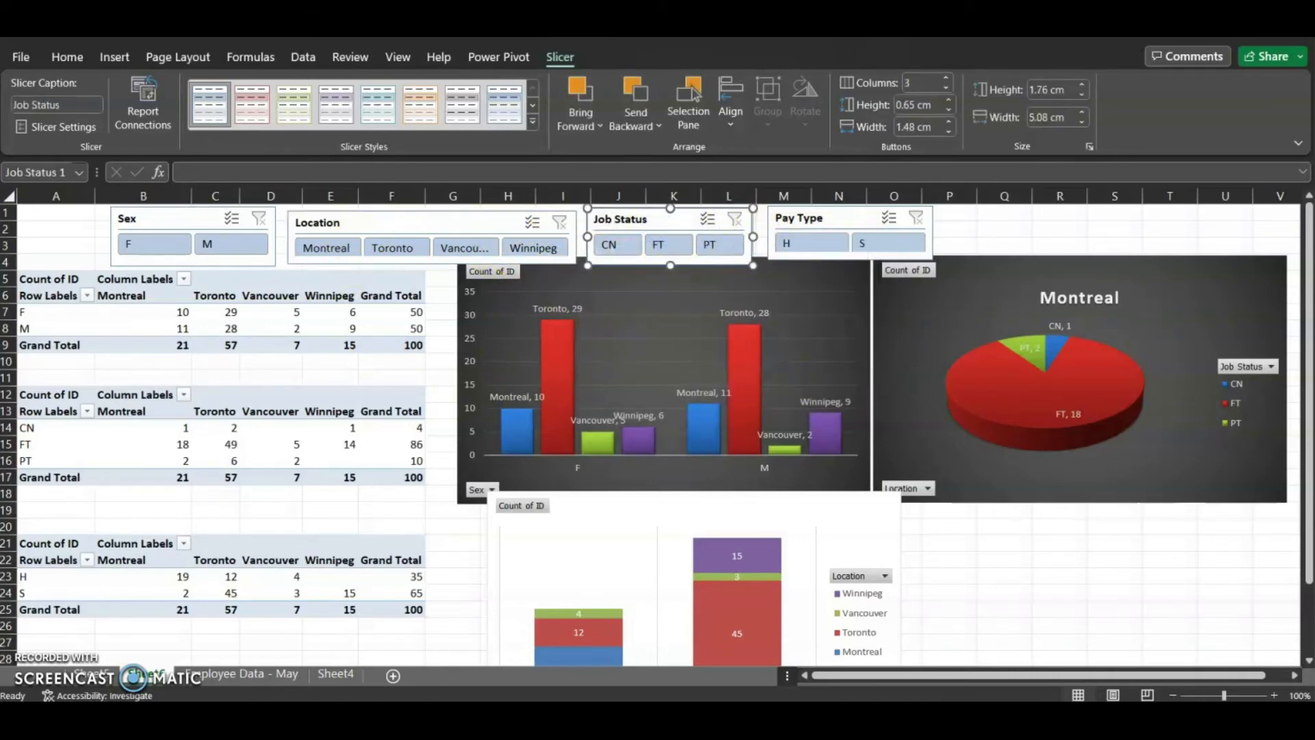
{"action": "left_click", "coordinate": [137, 96]}
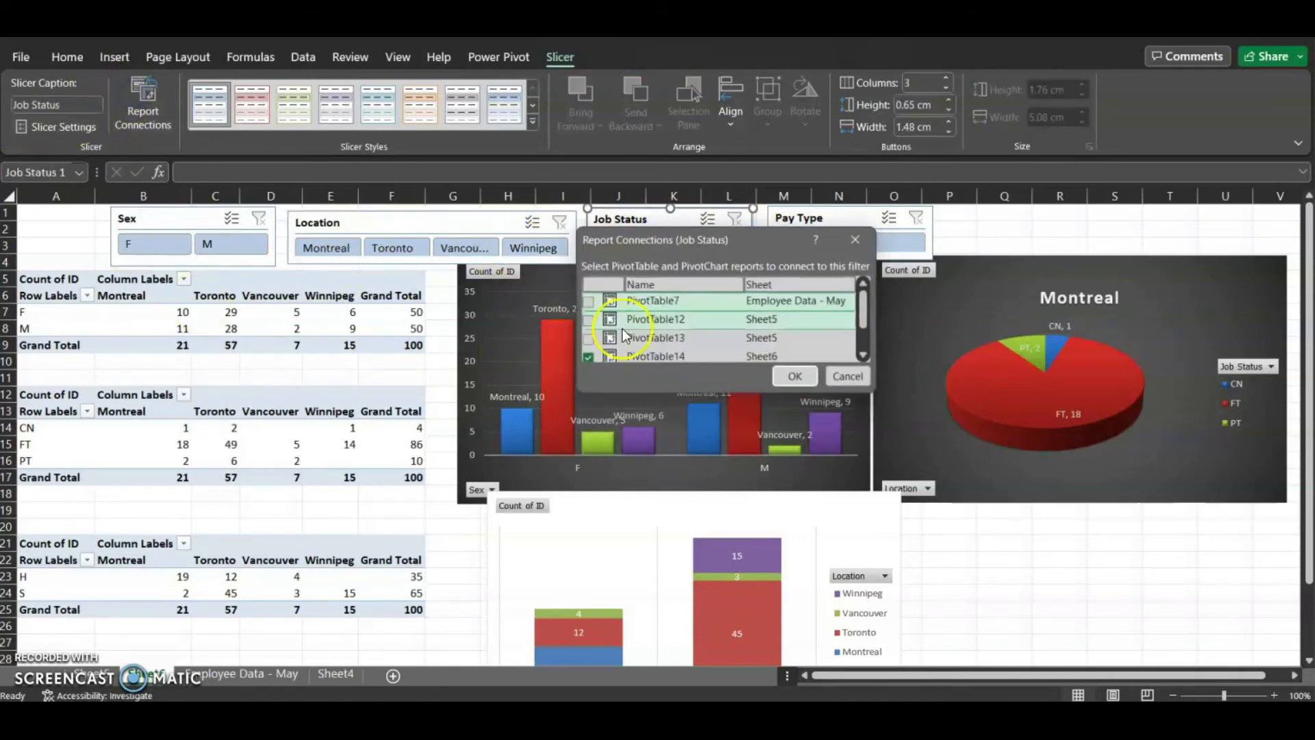
{"action": "left_click", "coordinate": [590, 302]}
{"action": "left_click", "coordinate": [588, 320]}
{"action": "left_click", "coordinate": [588, 339]}
{"action": "scroll", "coordinate": [588, 343], "scroll_direction": "down", "scroll_amount": 1}
{"action": "left_click", "coordinate": [588, 351]}
{"action": "left_click", "coordinate": [588, 334]}
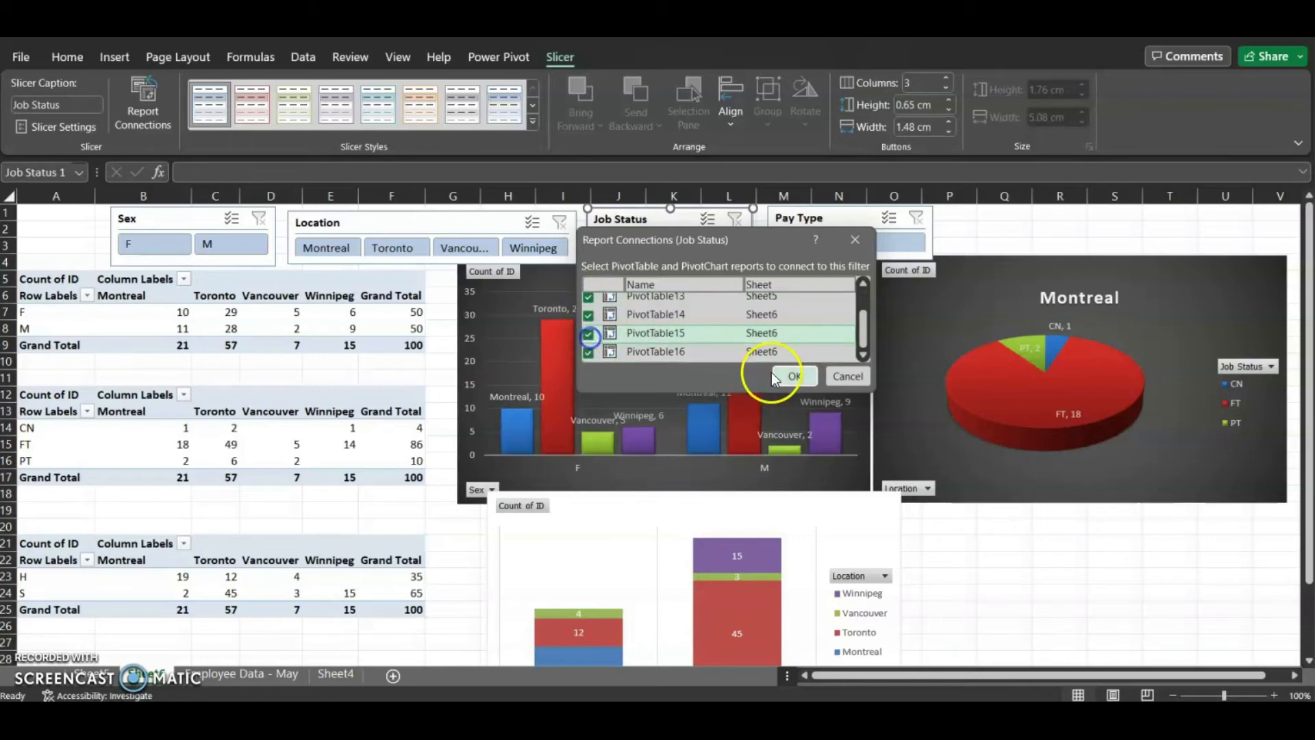
{"action": "left_click", "coordinate": [795, 376]}
Connect the Pay Type slicer to PivotTable12, PivotTable13, PivotTable15 and PivotTable16 as well
{"action": "left_click", "coordinate": [840, 217]}
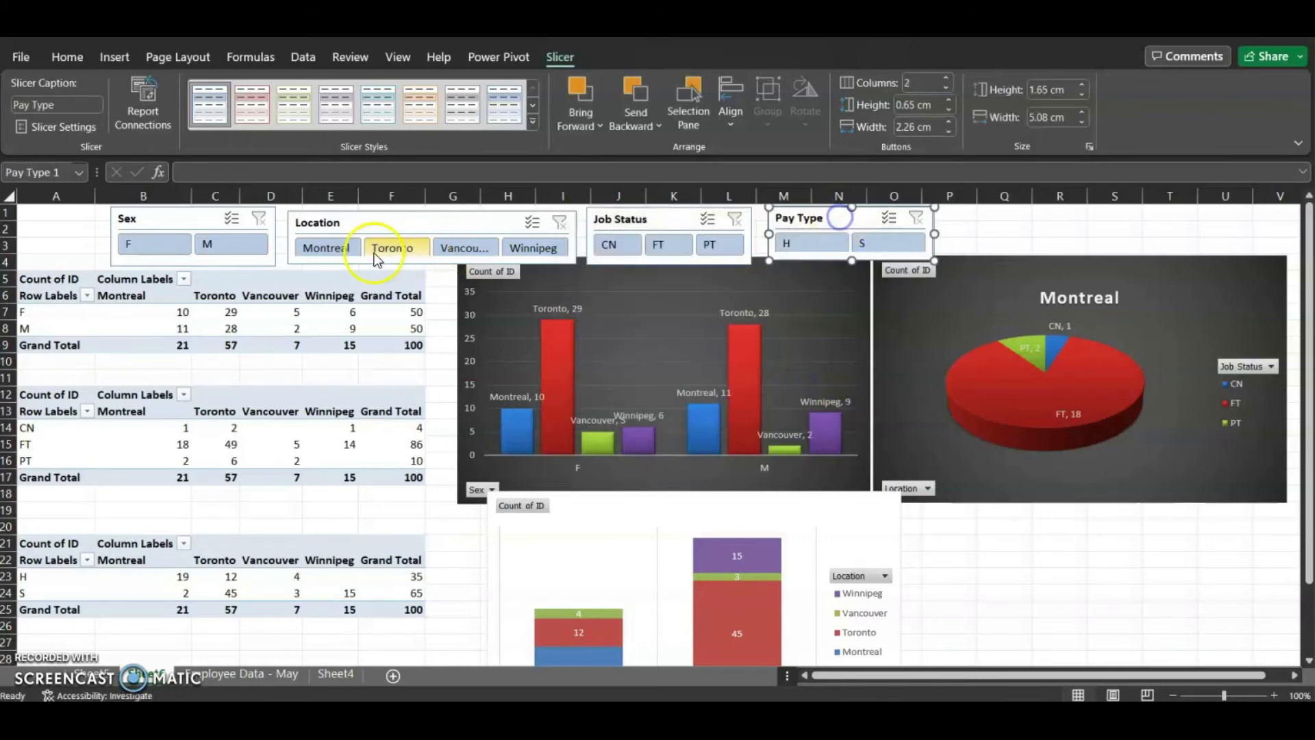
{"action": "left_click", "coordinate": [141, 103]}
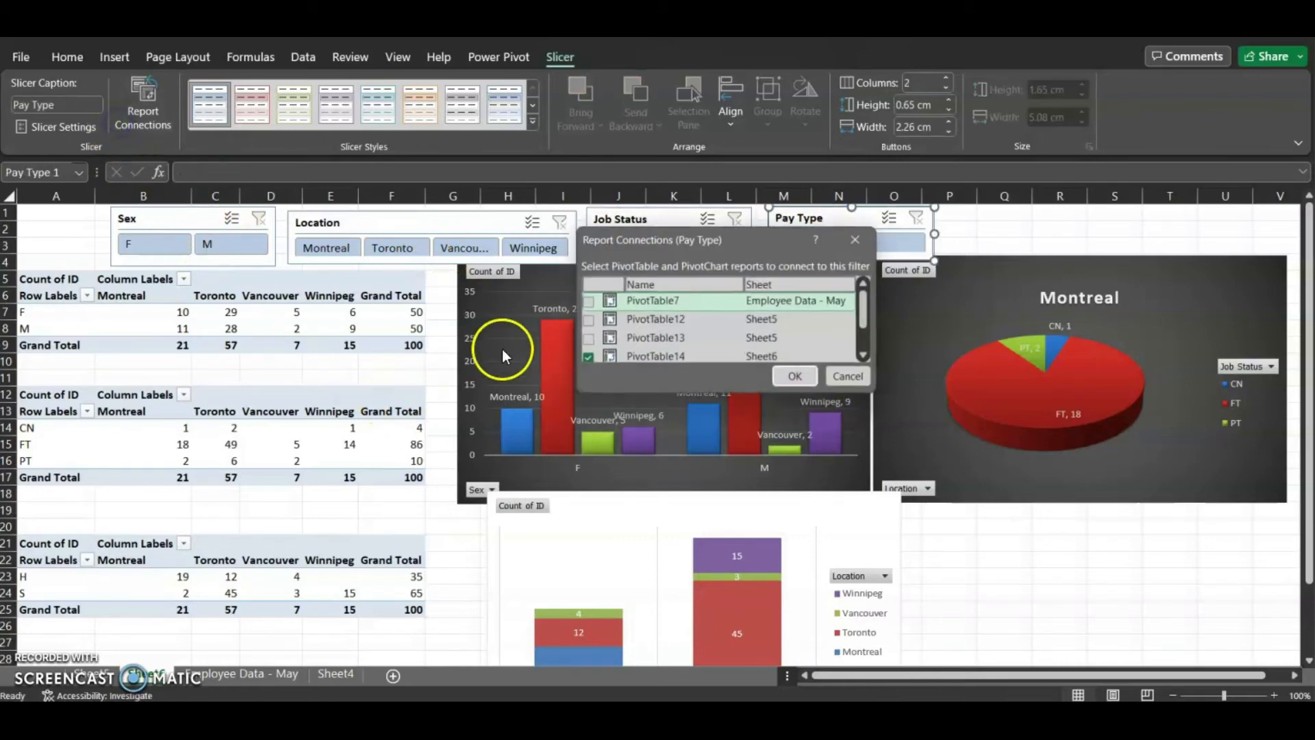
{"action": "left_click", "coordinate": [588, 319]}
{"action": "left_click", "coordinate": [588, 337]}
{"action": "scroll", "coordinate": [588, 338], "scroll_direction": "down", "scroll_amount": 1}
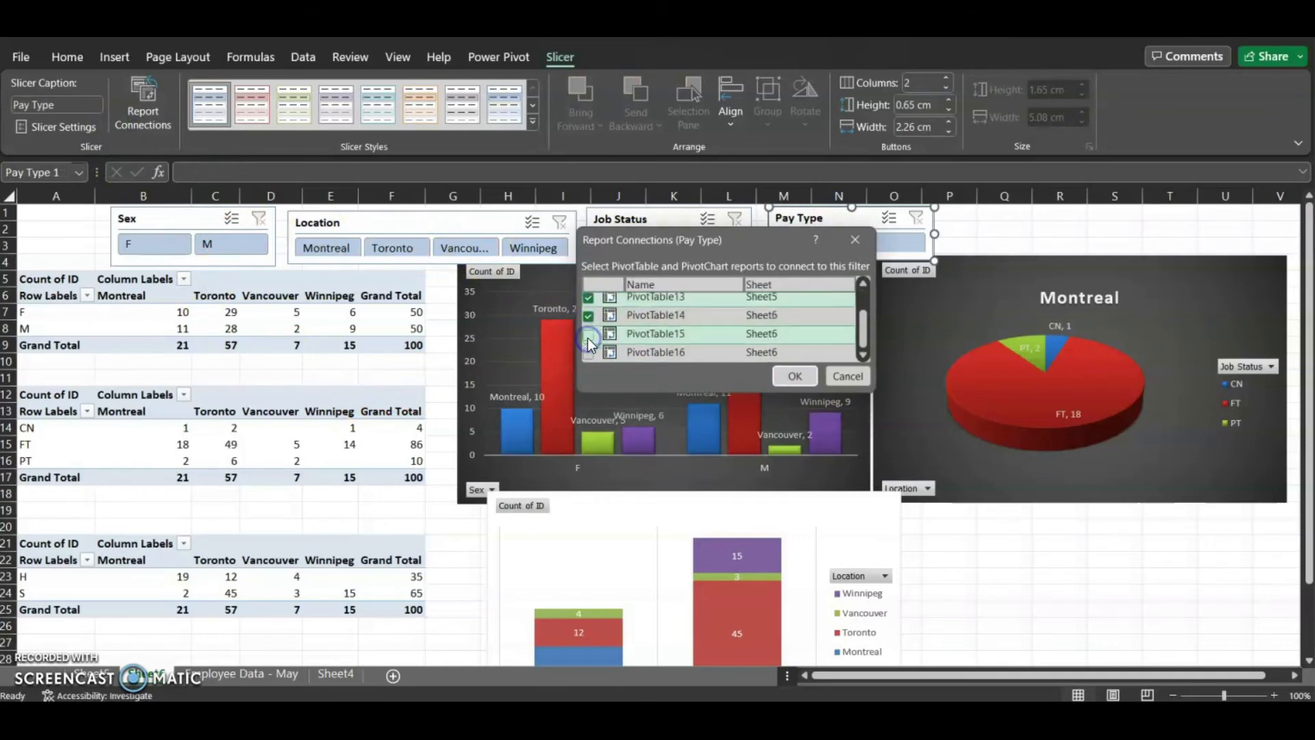
{"action": "left_click", "coordinate": [588, 333]}
{"action": "left_click", "coordinate": [588, 351]}
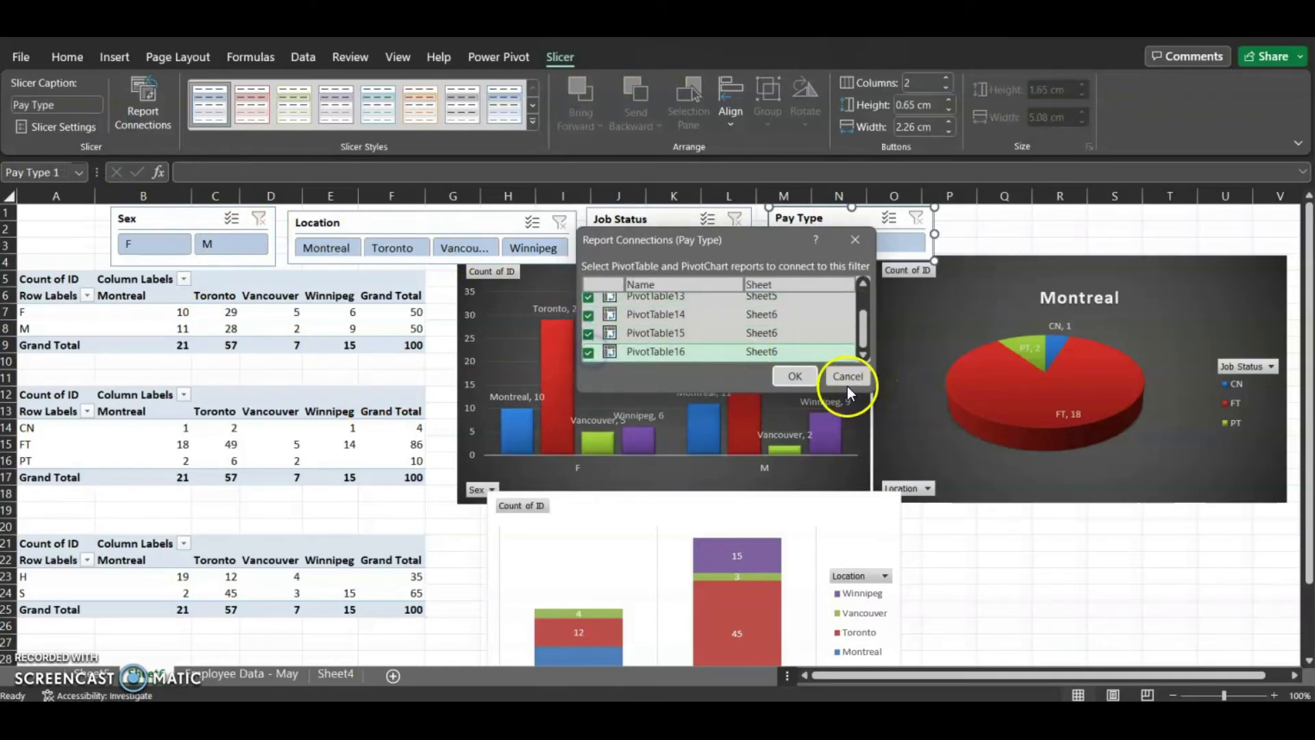
{"action": "left_click", "coordinate": [793, 377]}
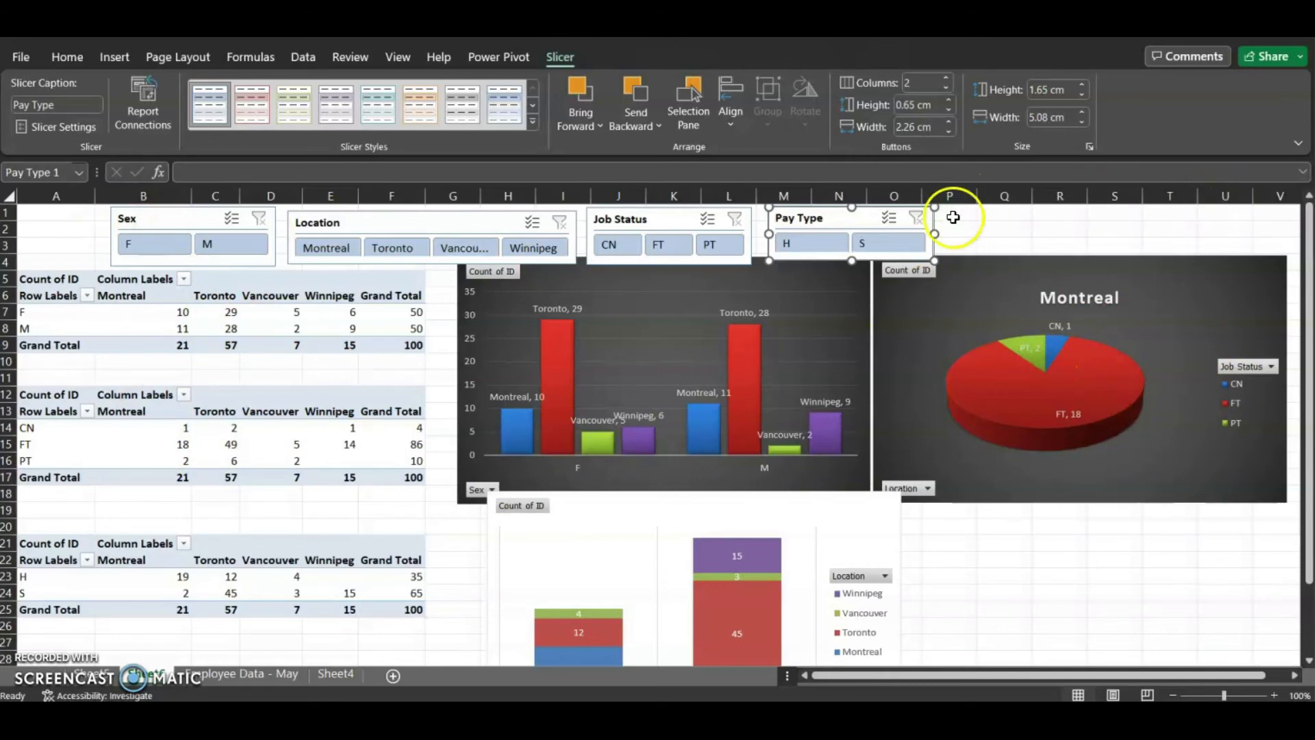
Nudge the Location slicer and the column chart slightly to tidy the layout
{"action": "left_click", "coordinate": [976, 234]}
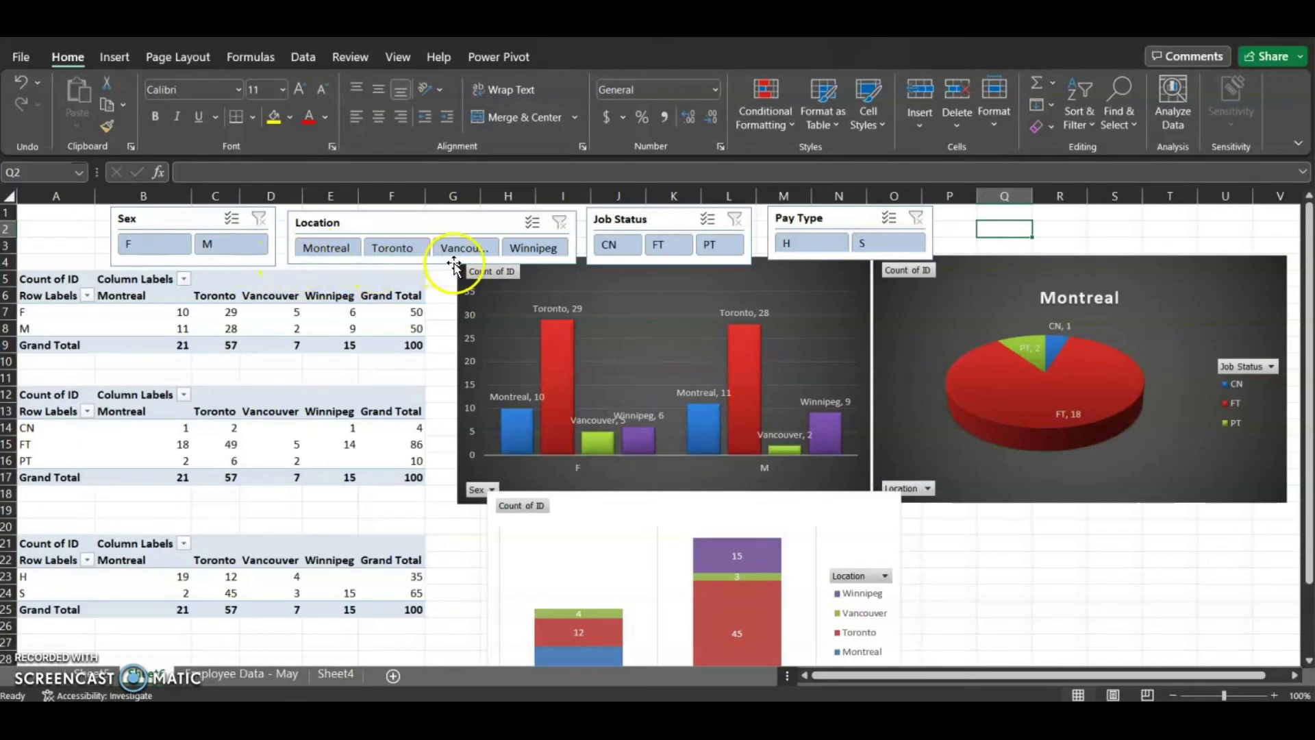
{"action": "left_click_drag", "start_coordinate": [428, 233], "coordinate": [434, 264]}
{"action": "left_click_drag", "start_coordinate": [817, 270], "coordinate": [818, 277]}
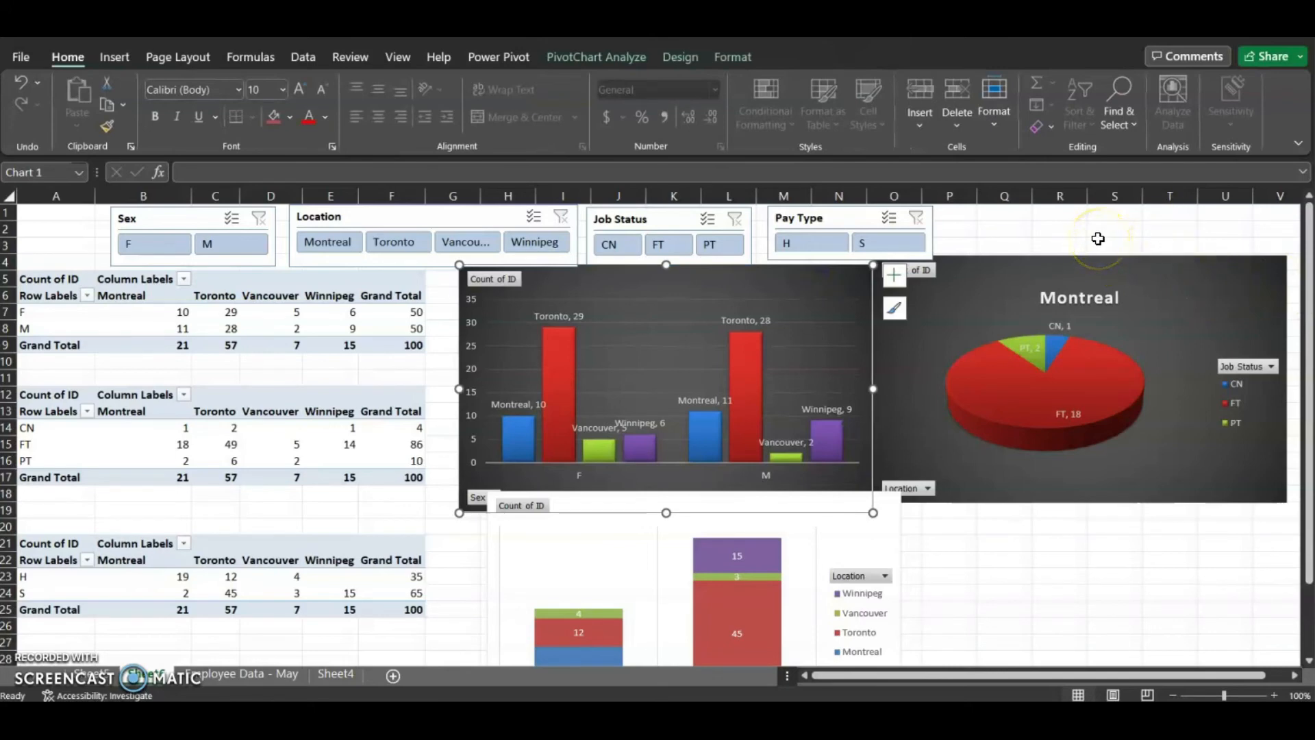
Test the Location slicer by filtering to Montreal, then to Vancouver and Winnipeg together, checking the charts
{"action": "left_click", "coordinate": [334, 240]}
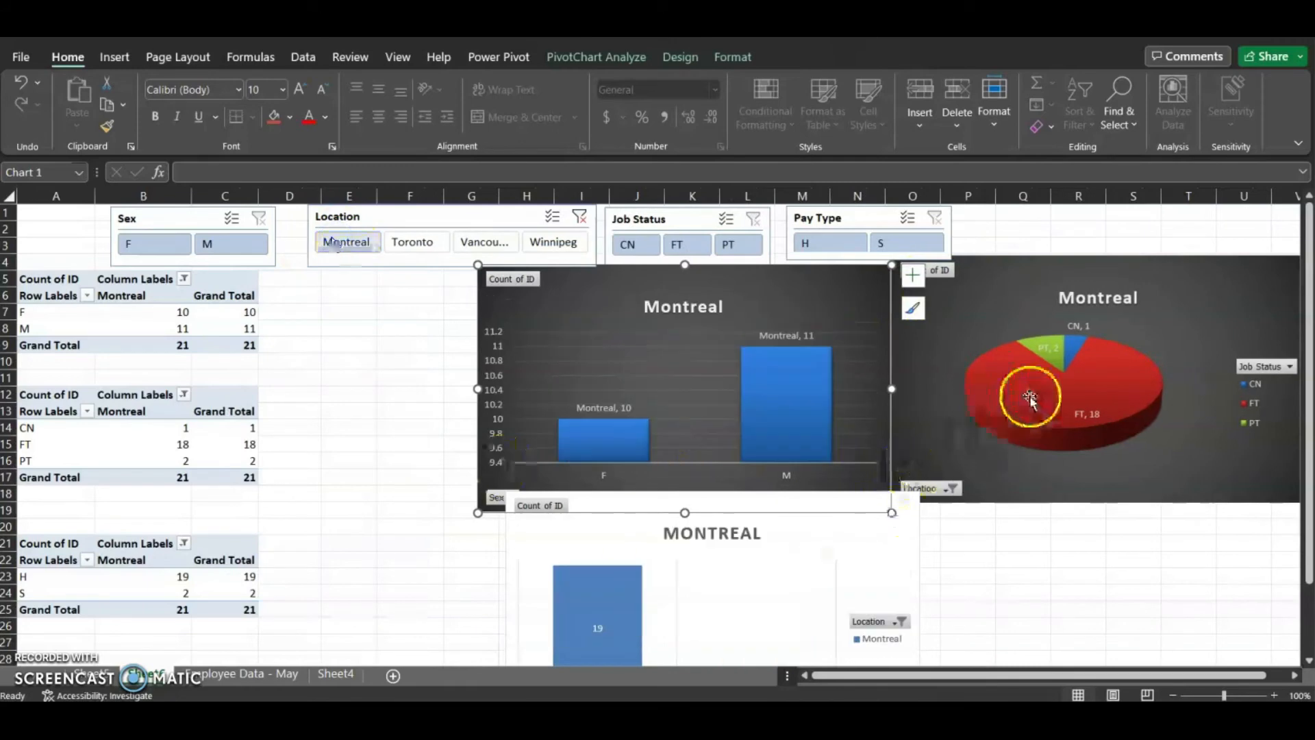
{"action": "scroll", "coordinate": [899, 606], "scroll_direction": "down", "scroll_amount": 3}
{"action": "scroll", "coordinate": [901, 605], "scroll_direction": "up", "scroll_amount": 2}
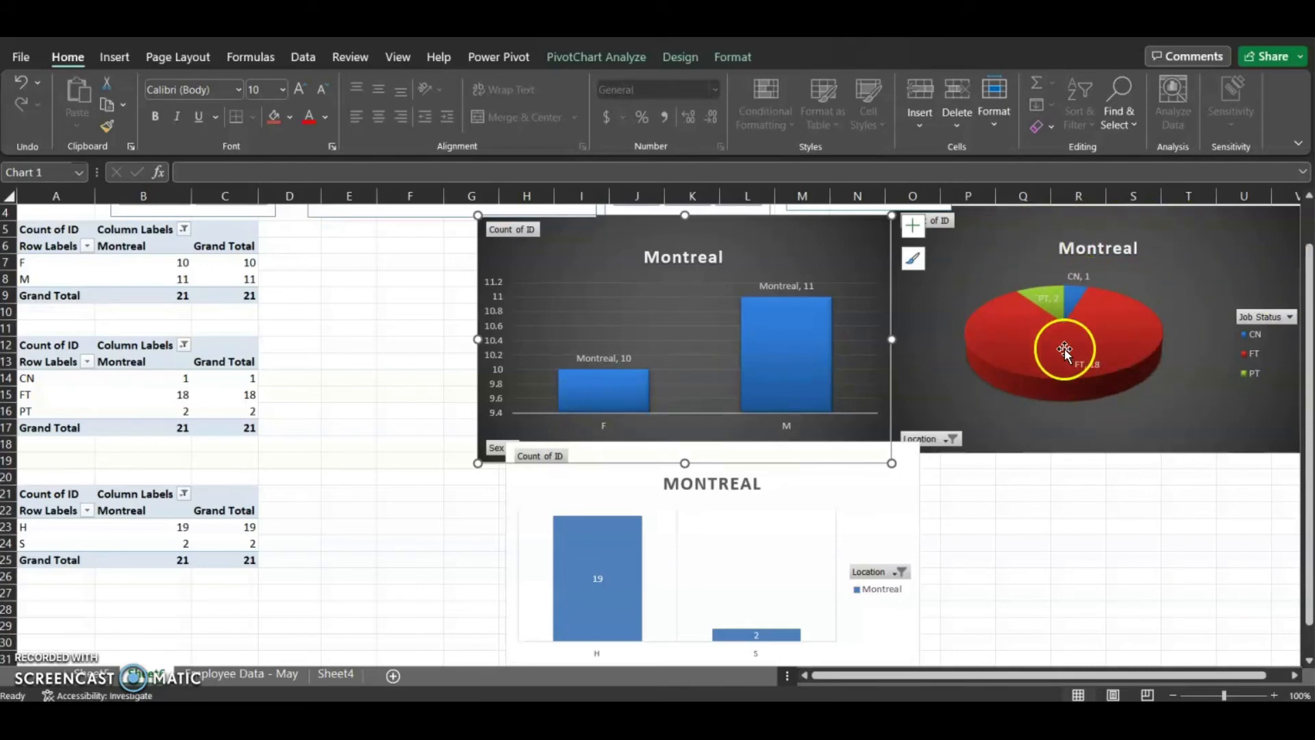
{"action": "scroll", "coordinate": [739, 318], "scroll_direction": "up", "scroll_amount": 1}
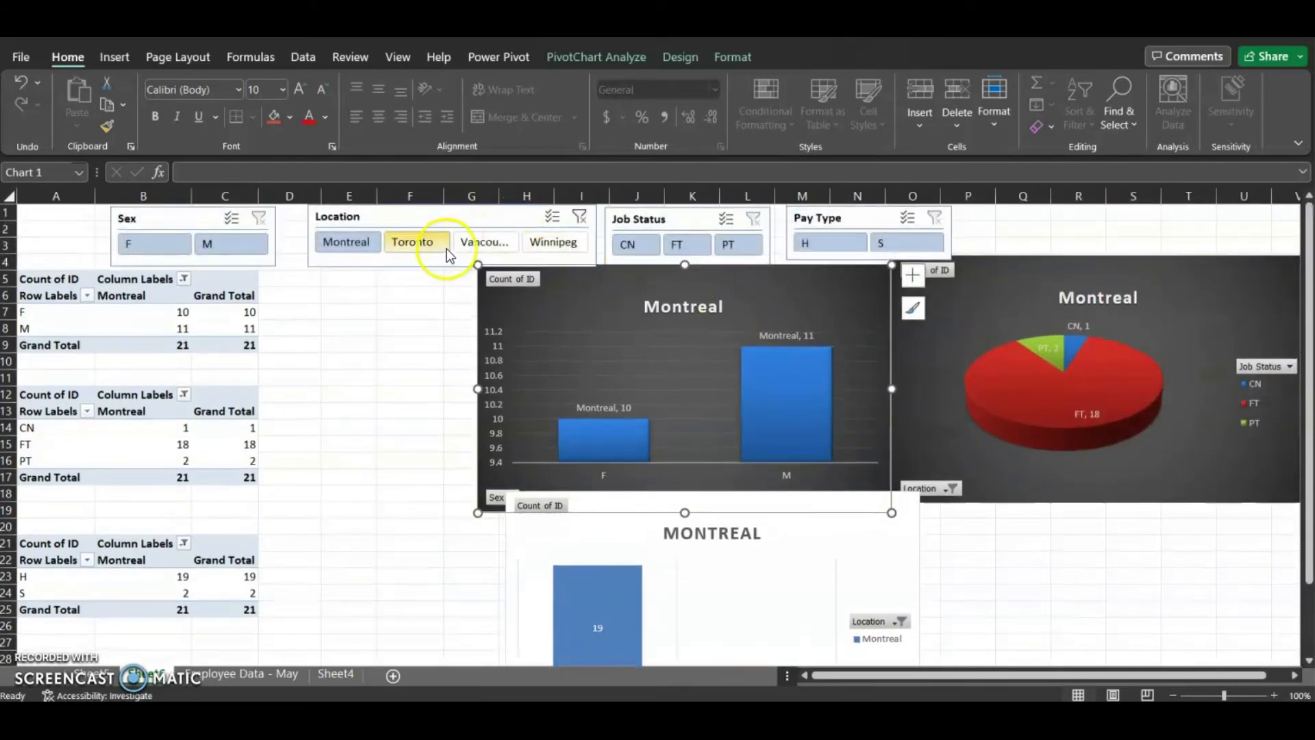
{"action": "left_click", "coordinate": [491, 245]}
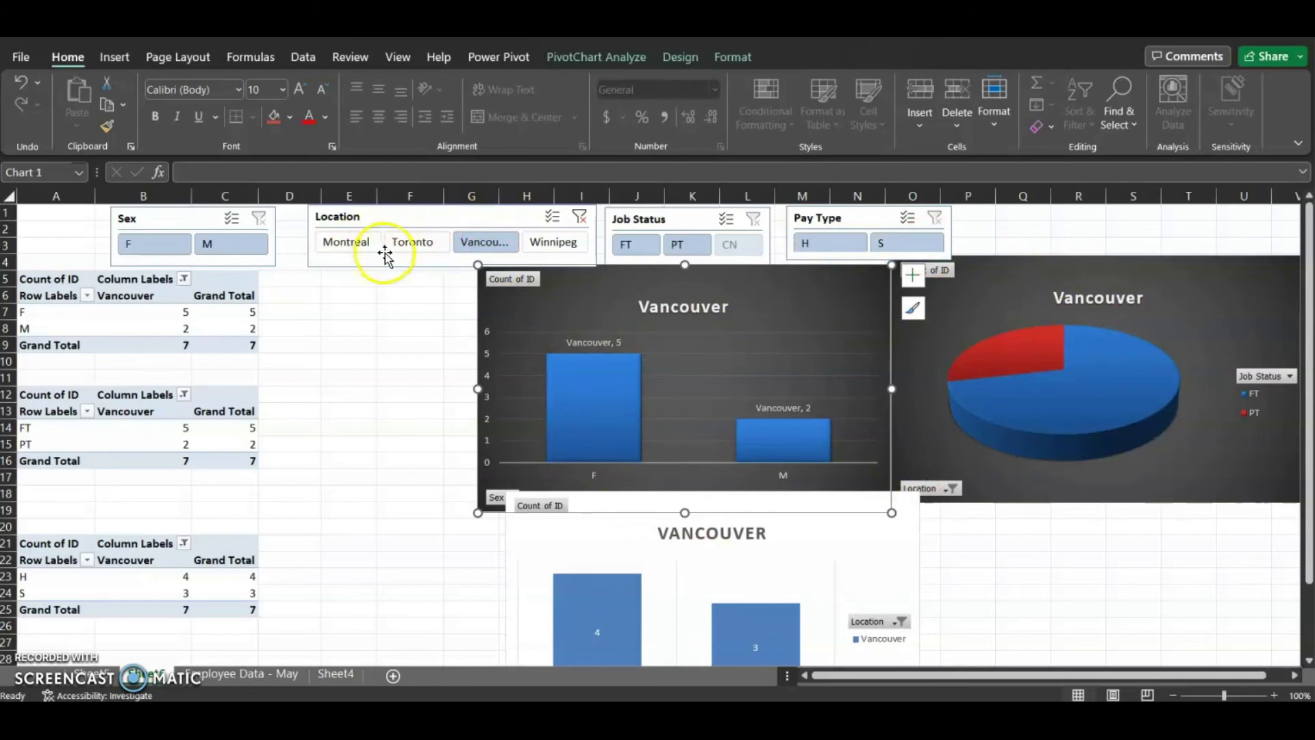
{"action": "left_click", "coordinate": [547, 244], "text": "ctrl"}
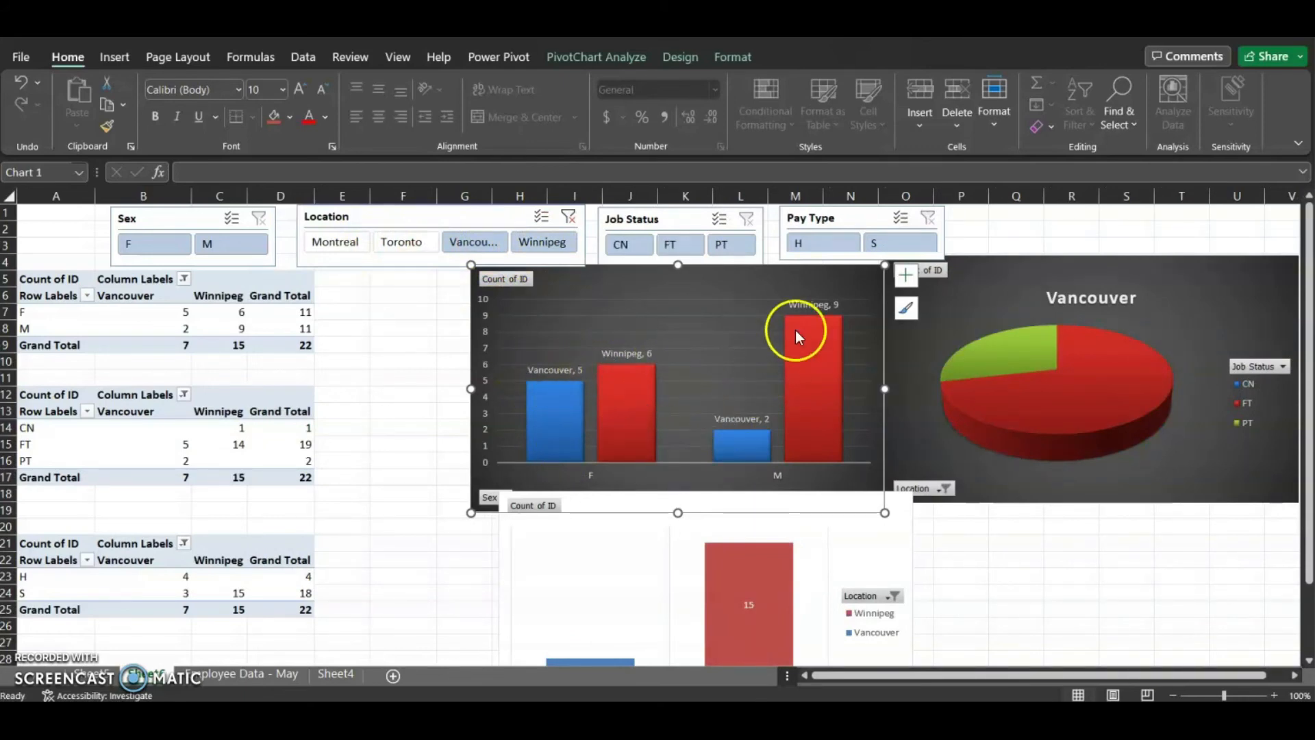
{"action": "mouse_move", "coordinate": [1051, 396]}
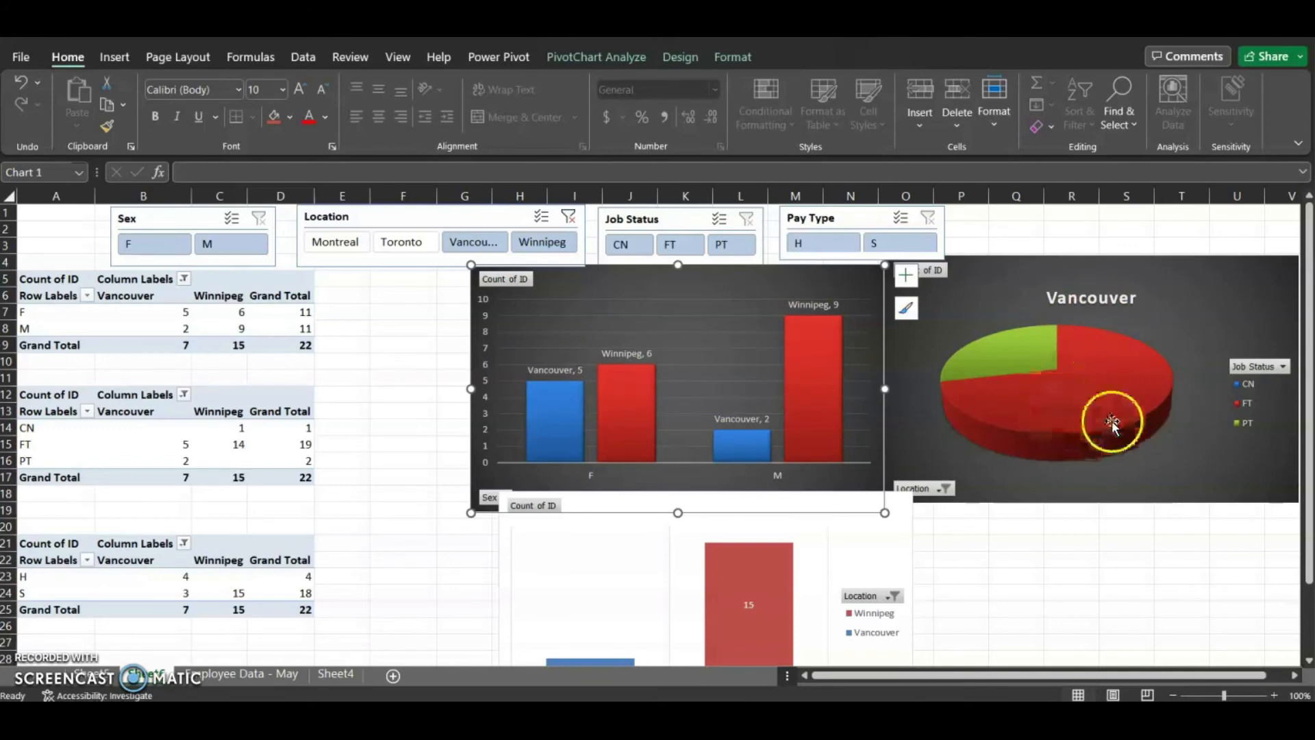
{"action": "mouse_move", "coordinate": [1018, 355]}
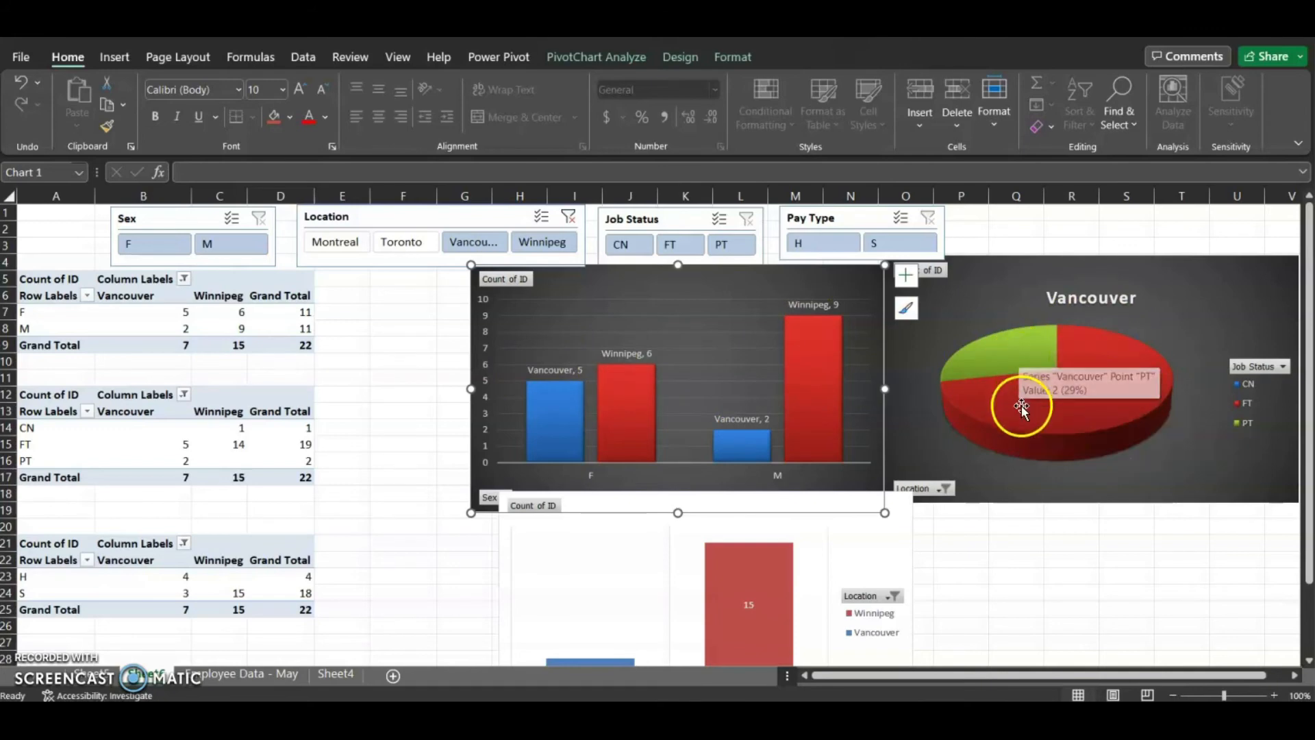
{"action": "scroll", "coordinate": [822, 505], "scroll_direction": "down", "scroll_amount": 3}
{"action": "scroll", "coordinate": [1021, 373], "scroll_direction": "up", "scroll_amount": 2}
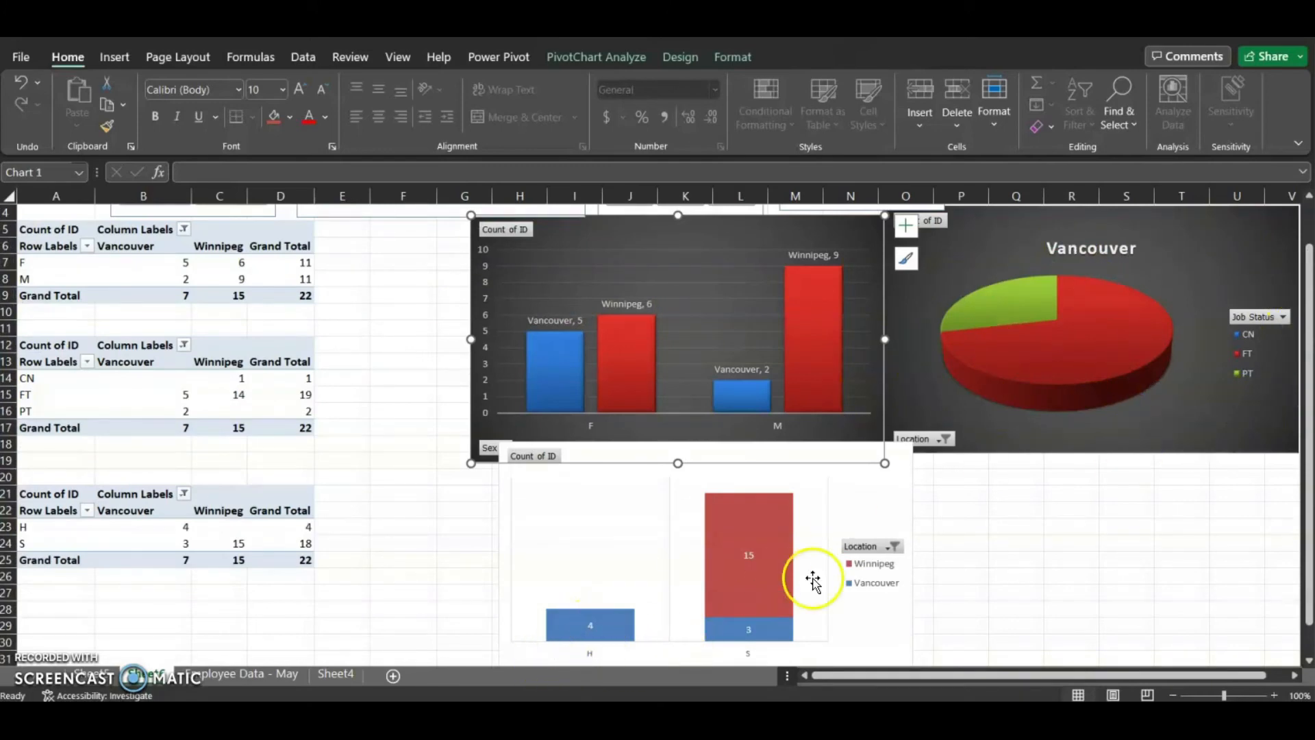
{"action": "mouse_move", "coordinate": [735, 627]}
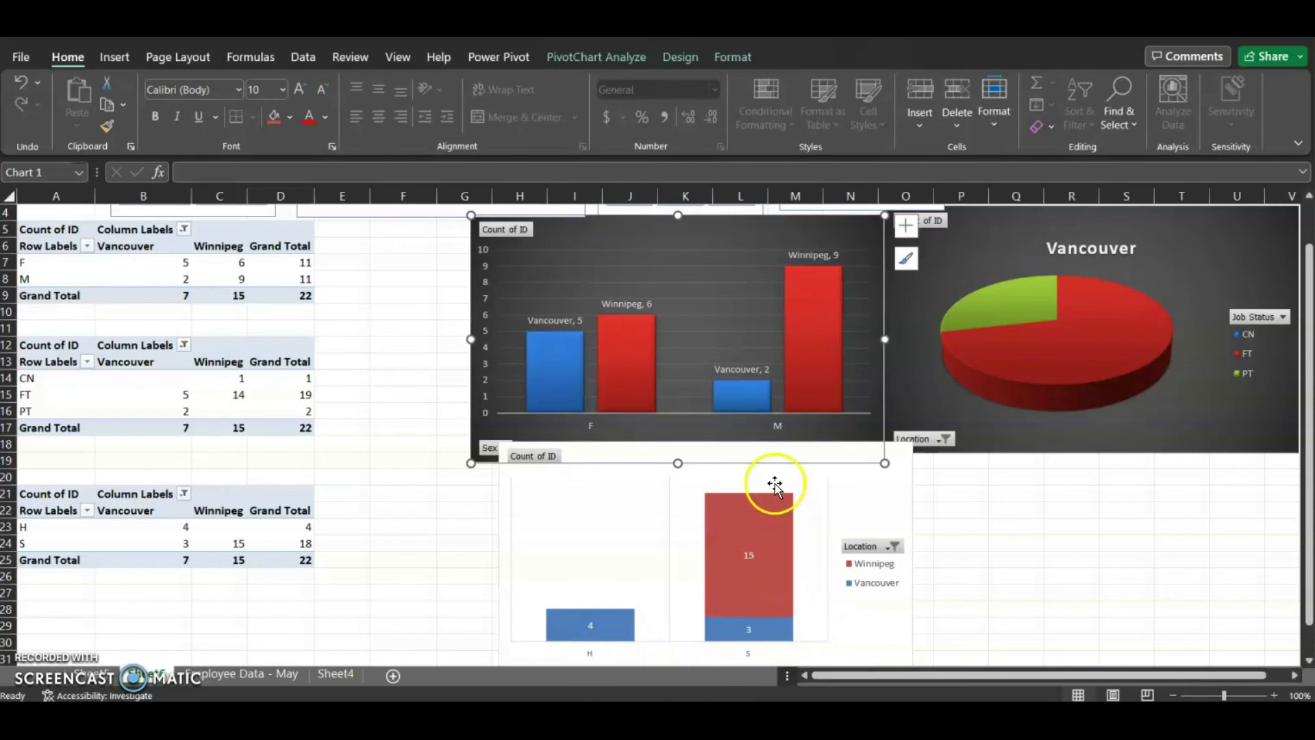
{"action": "scroll", "coordinate": [772, 488], "scroll_direction": "up", "scroll_amount": 1}
{"action": "scroll", "coordinate": [767, 489], "scroll_direction": "up", "scroll_amount": 1}
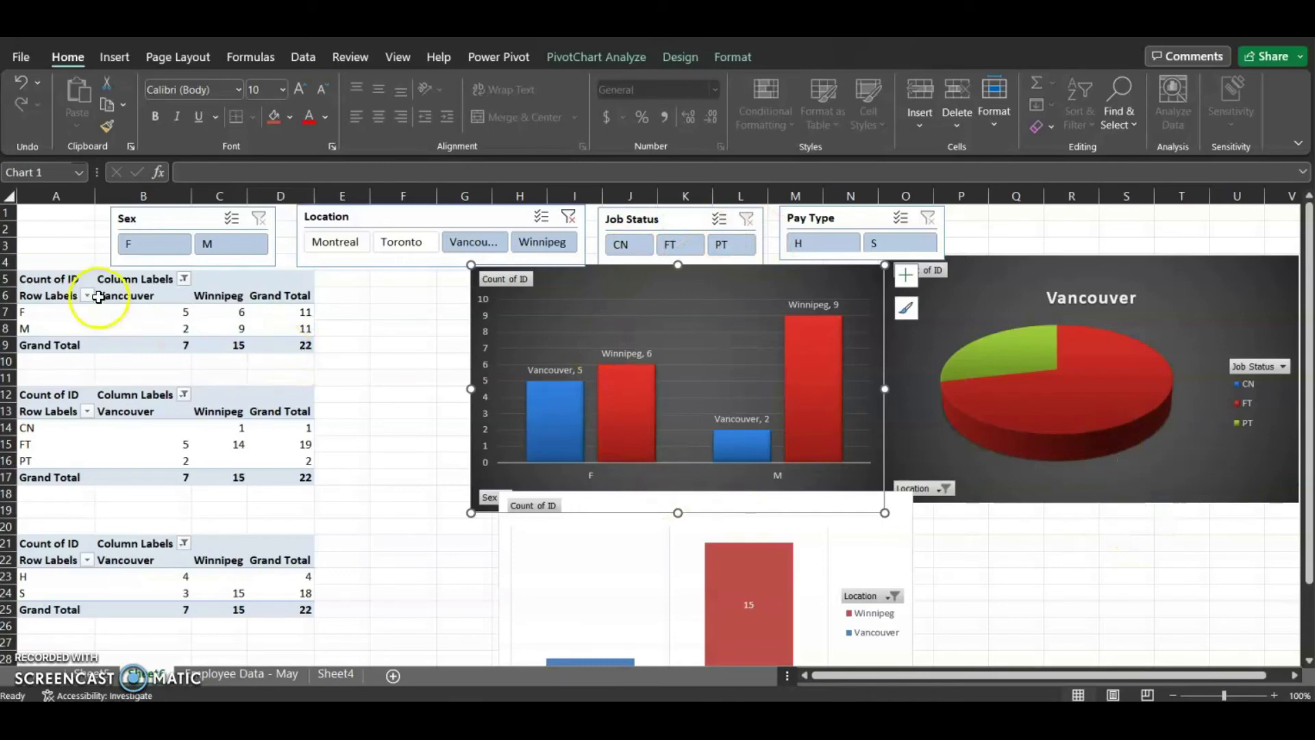
{"action": "mouse_move", "coordinate": [123, 454]}
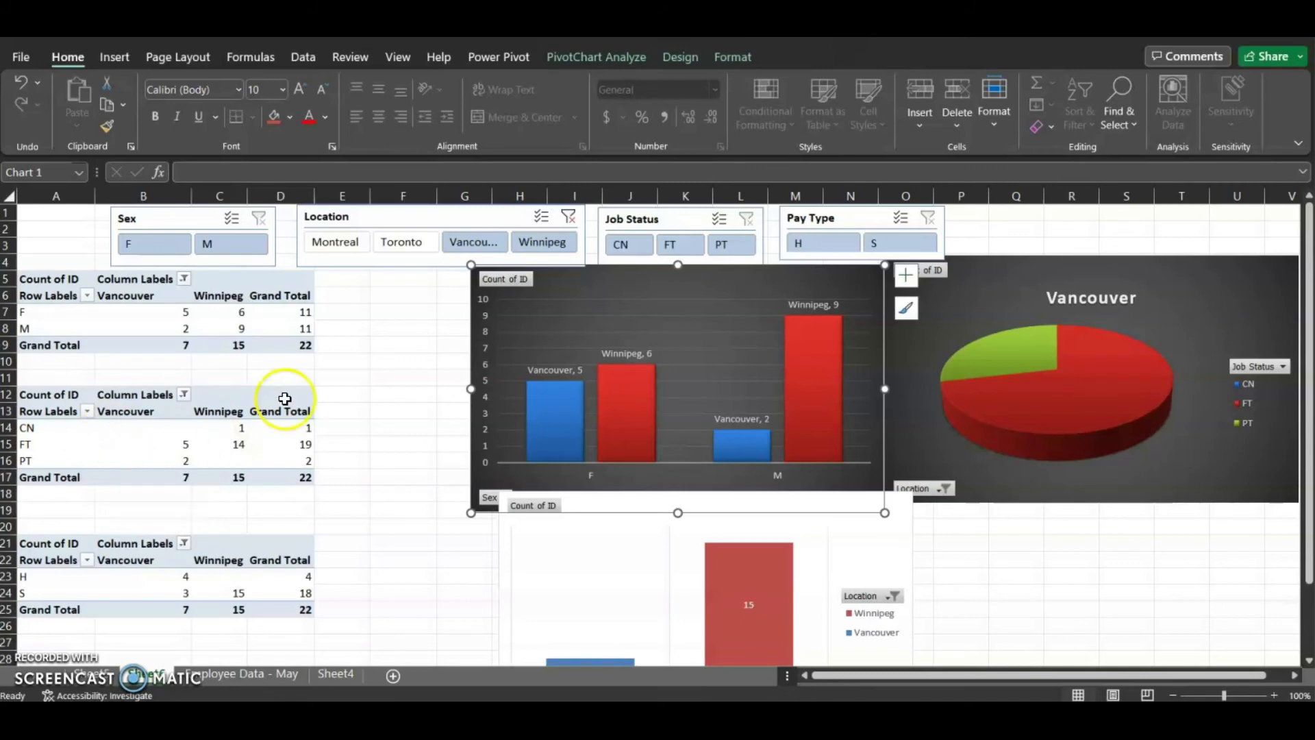
Filter the Job Status slicer to CN and FT and review the charts
{"action": "left_click", "coordinate": [633, 252]}
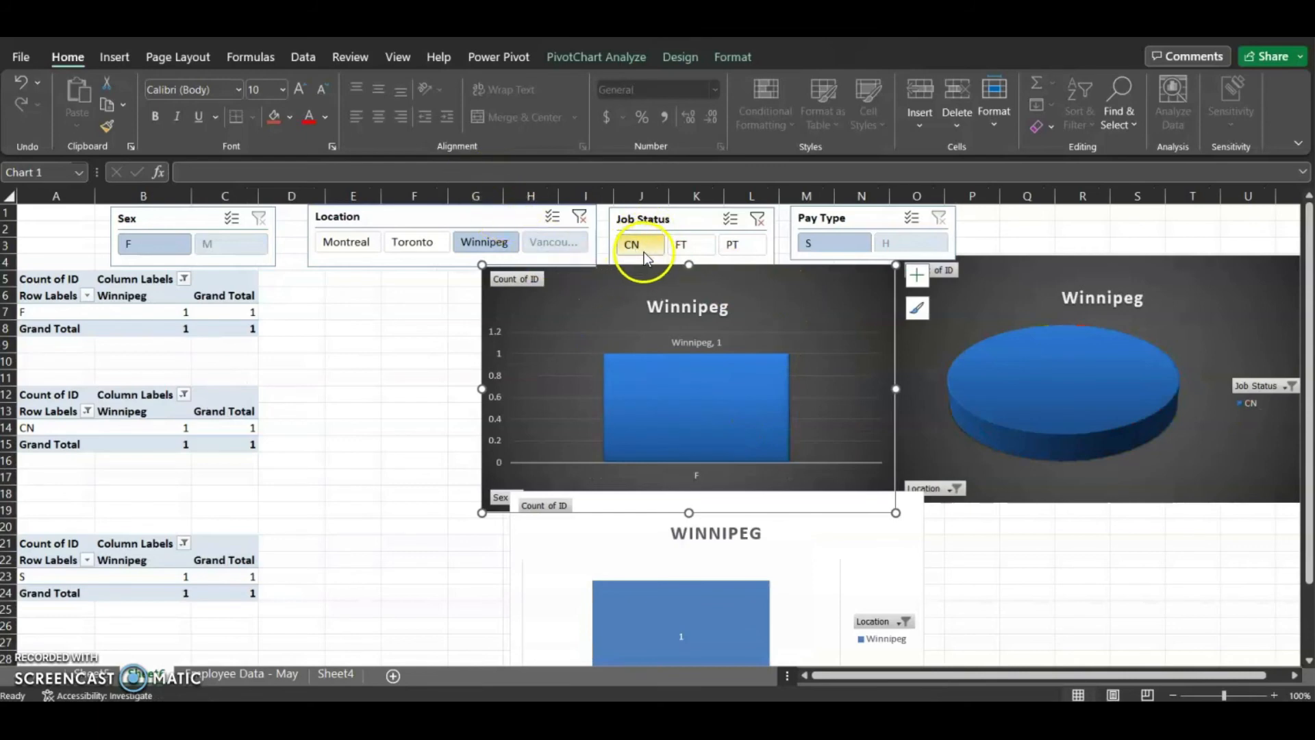
{"action": "left_click", "coordinate": [691, 245]}
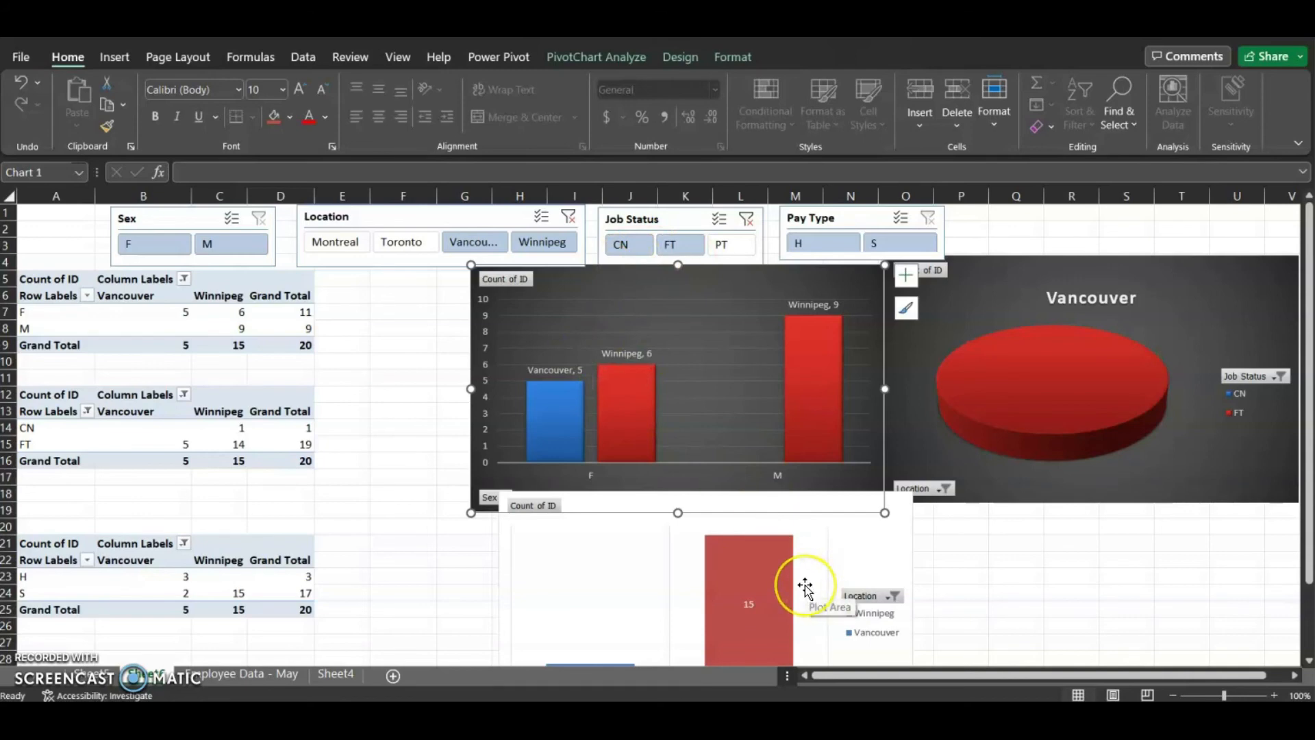
{"action": "scroll", "coordinate": [805, 587], "scroll_direction": "down", "scroll_amount": 2}
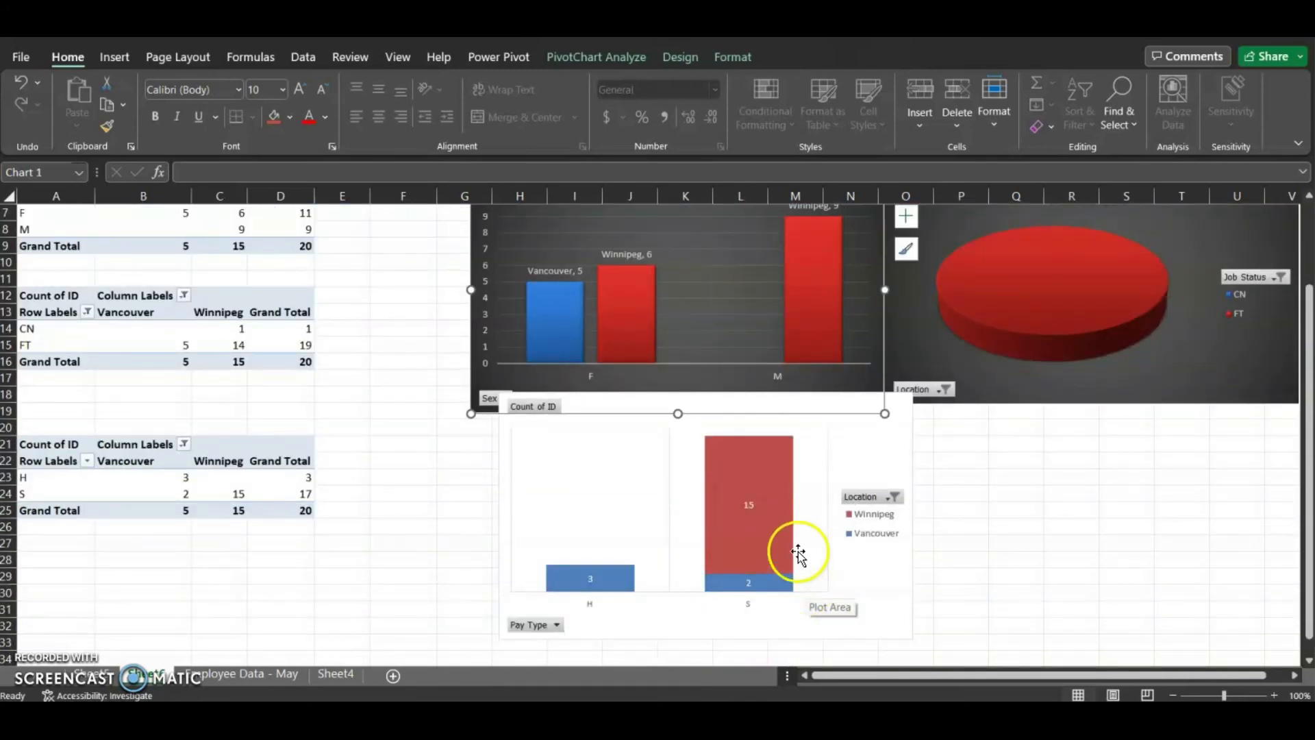
{"action": "scroll", "coordinate": [757, 545], "scroll_direction": "up", "scroll_amount": 2}
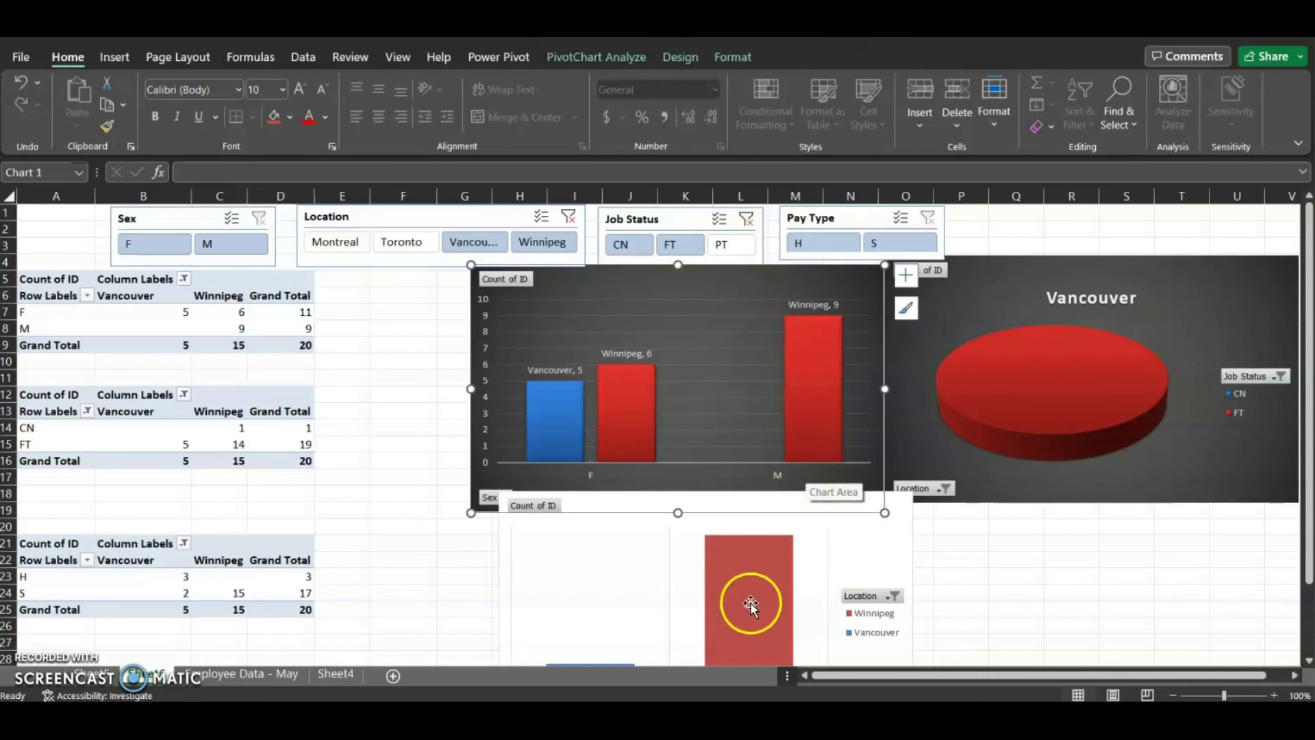
{"action": "mouse_move", "coordinate": [732, 715]}
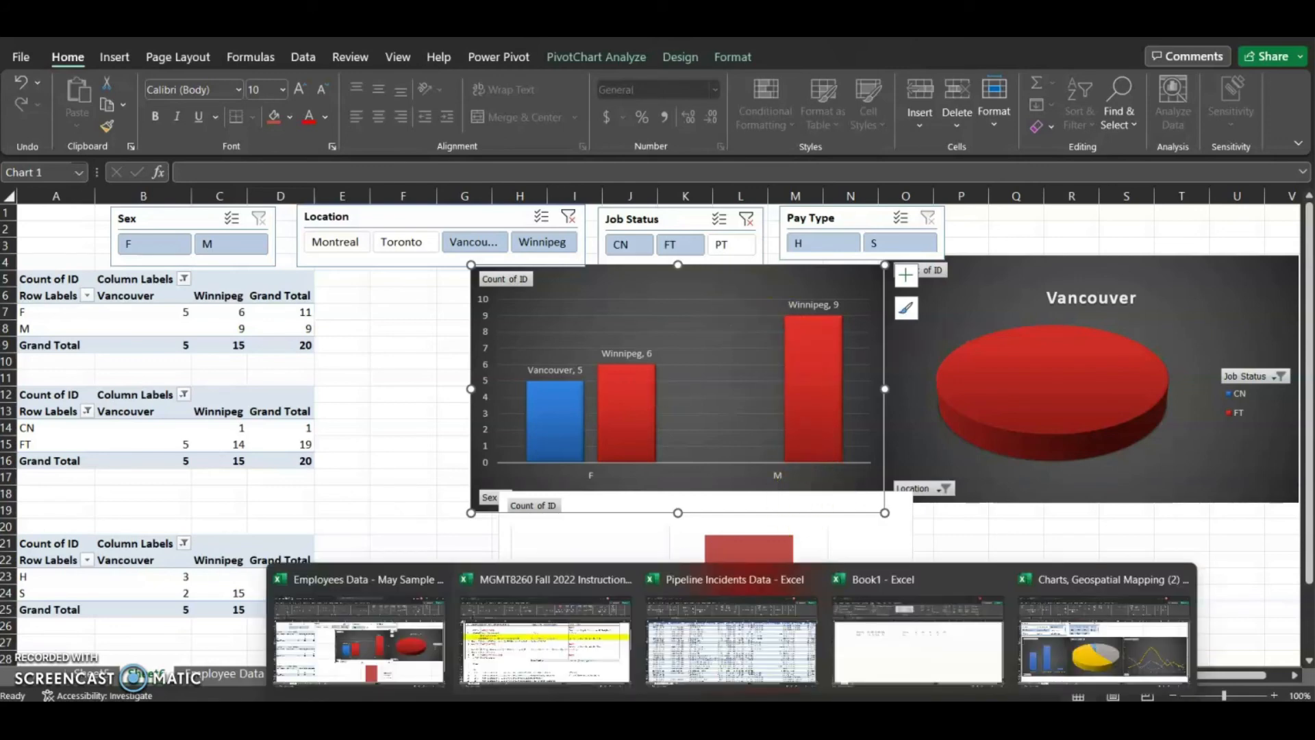
Switch to the Charts, Geospatial Mapping workbook, clear the Province filter and filter Year to 2008, 2009 and 2010
{"action": "left_click", "coordinate": [1046, 634]}
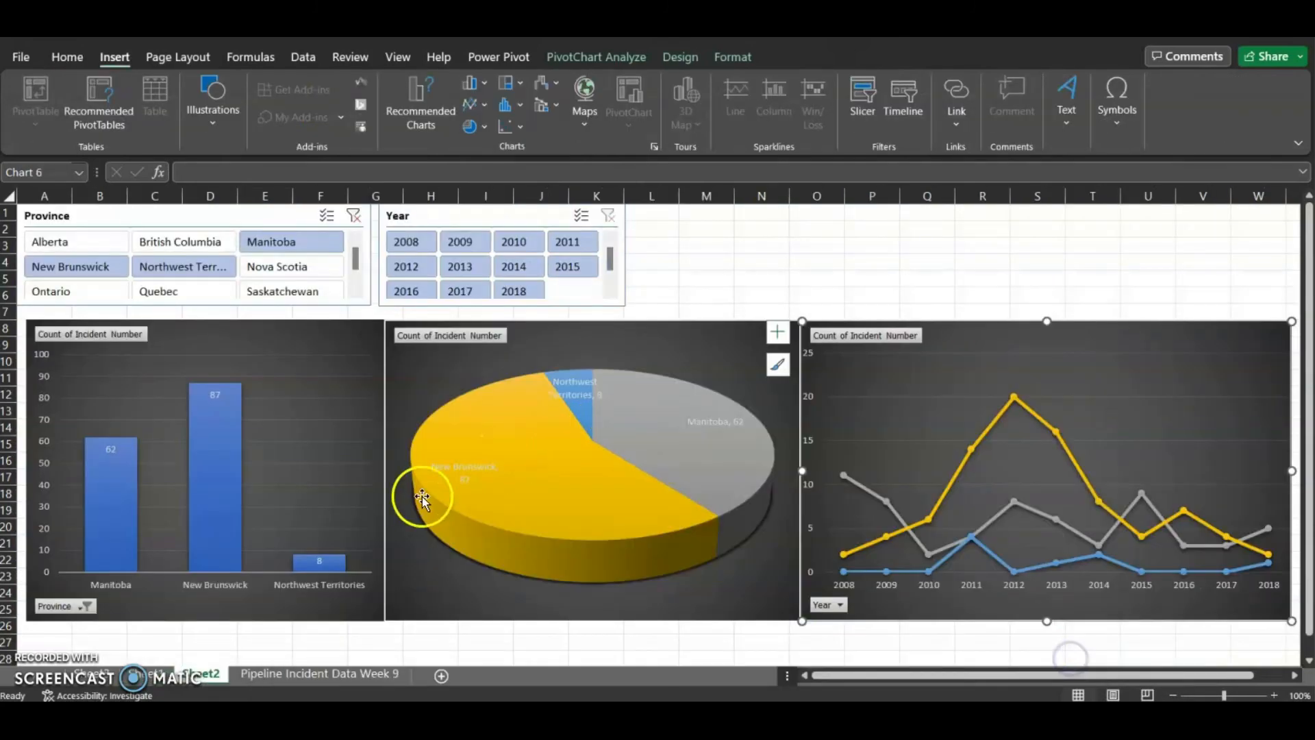
{"action": "left_click", "coordinate": [353, 215]}
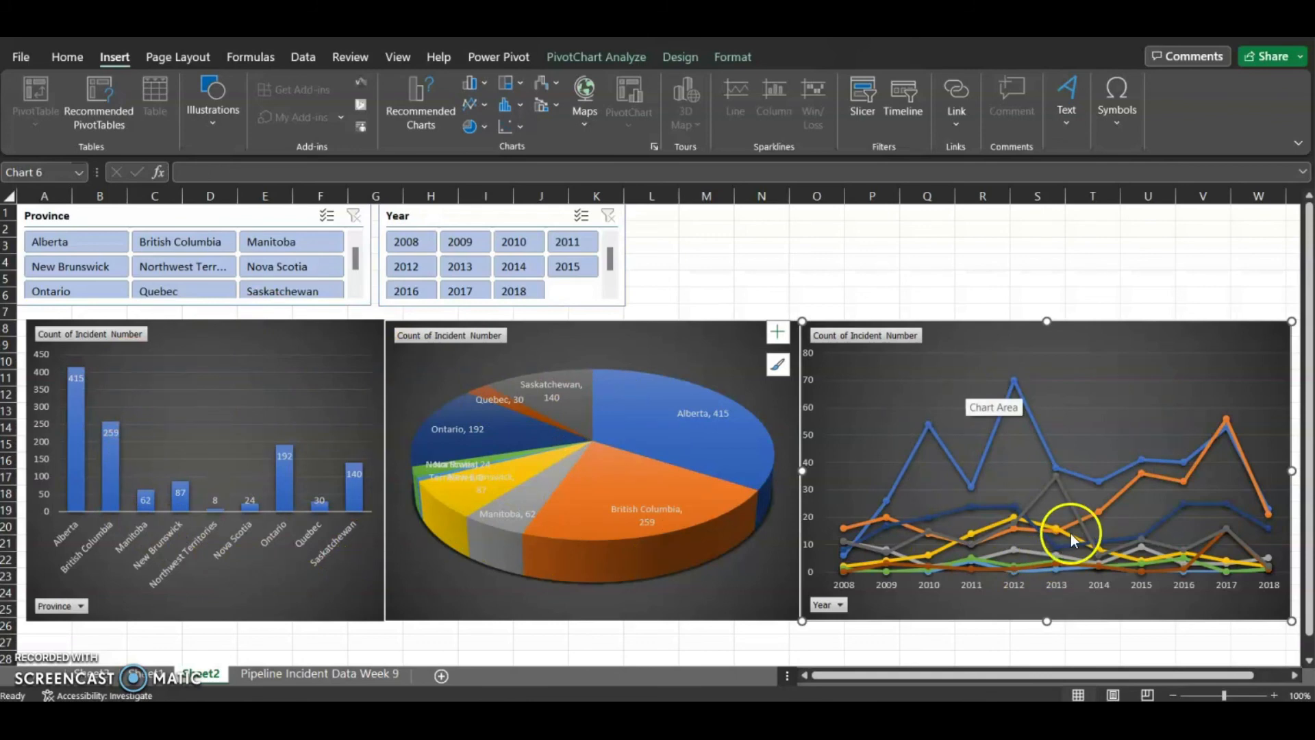
{"action": "left_click", "coordinate": [406, 242]}
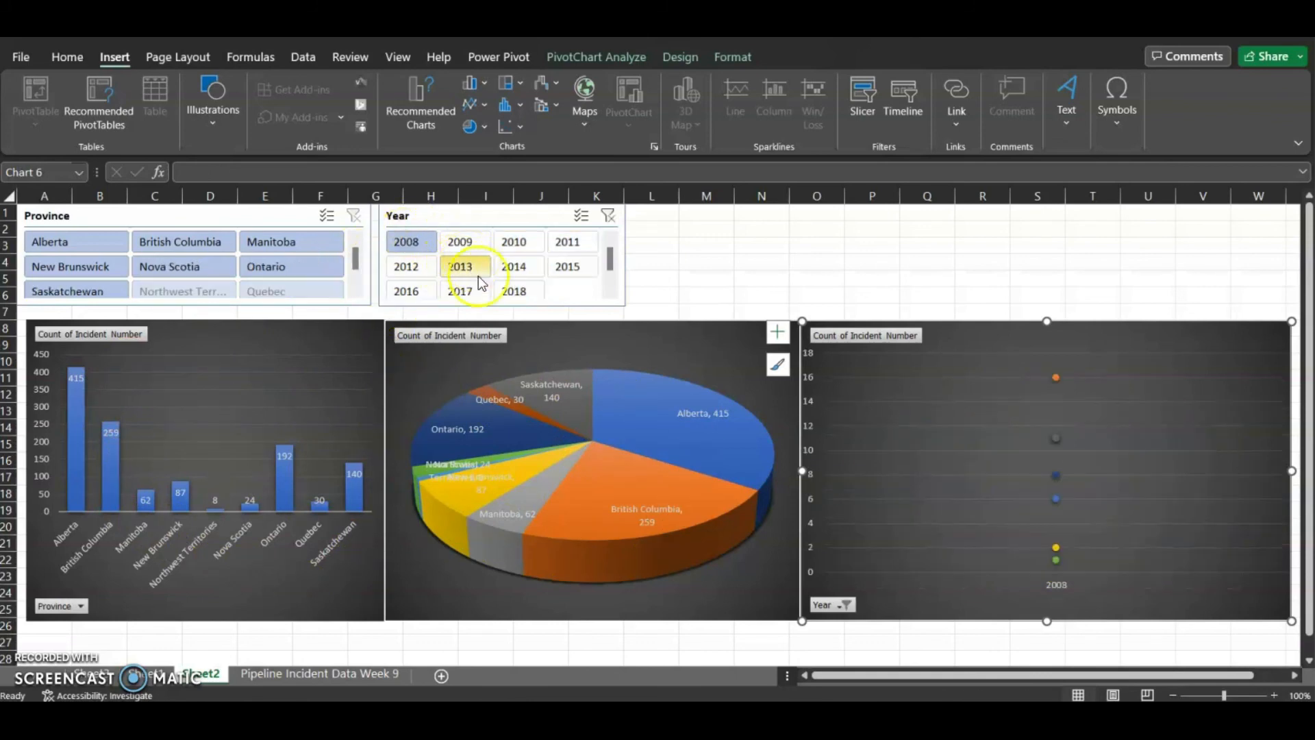
{"action": "left_click", "coordinate": [466, 245], "text": "ctrl"}
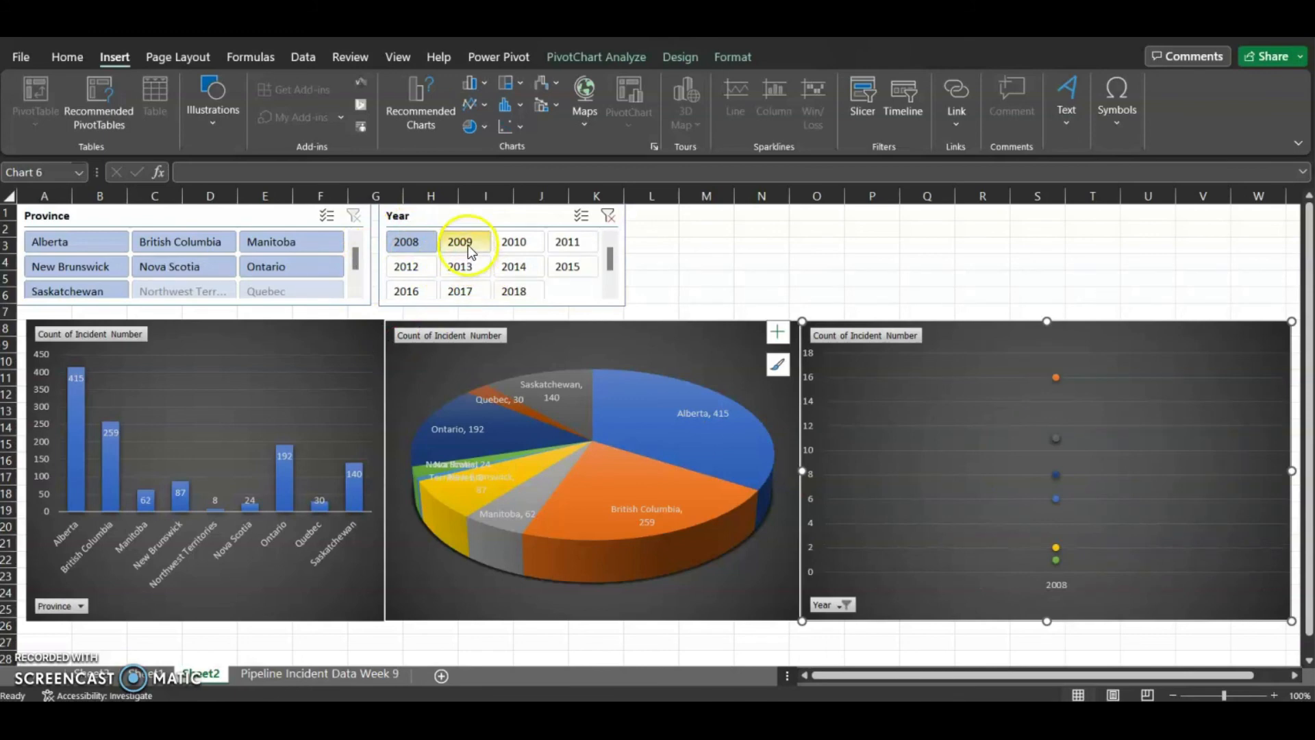
{"action": "left_click", "coordinate": [511, 242], "text": "ctrl"}
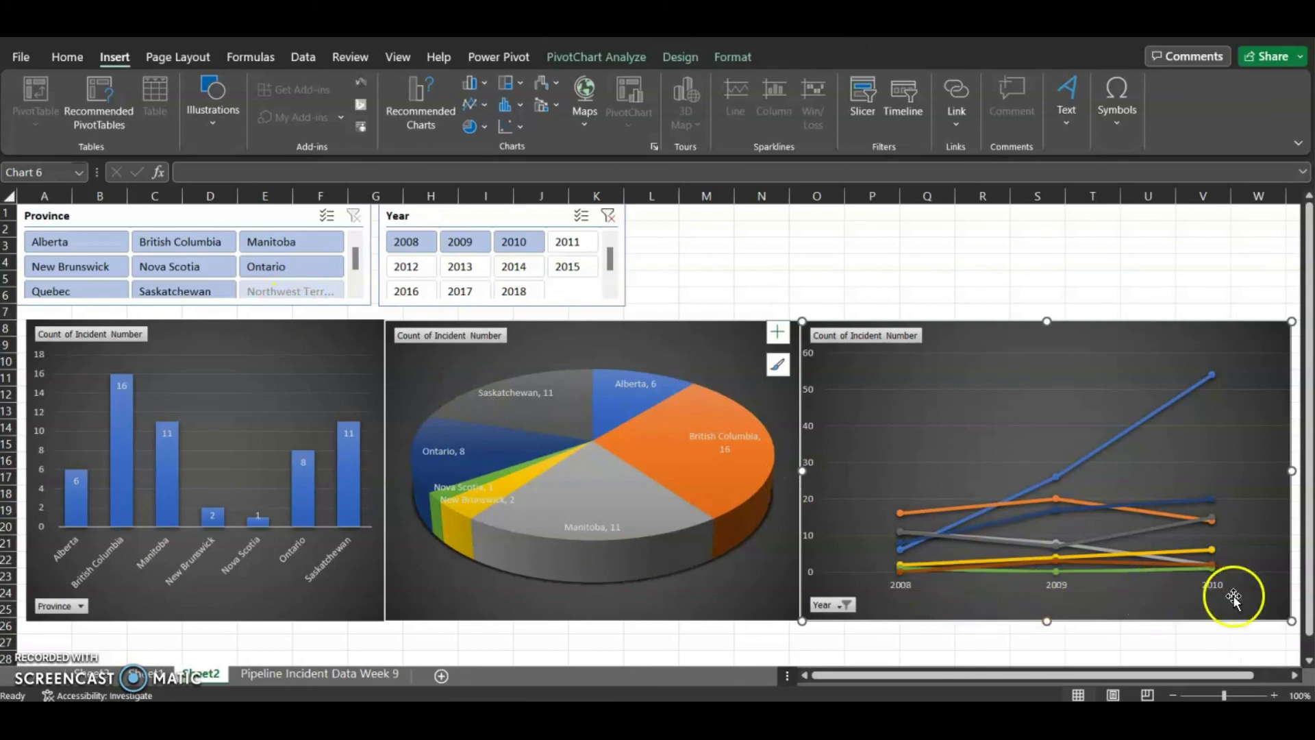
Filter Province to Alberta, then clear both the Province and Year slicer filters
{"action": "left_click", "coordinate": [95, 244]}
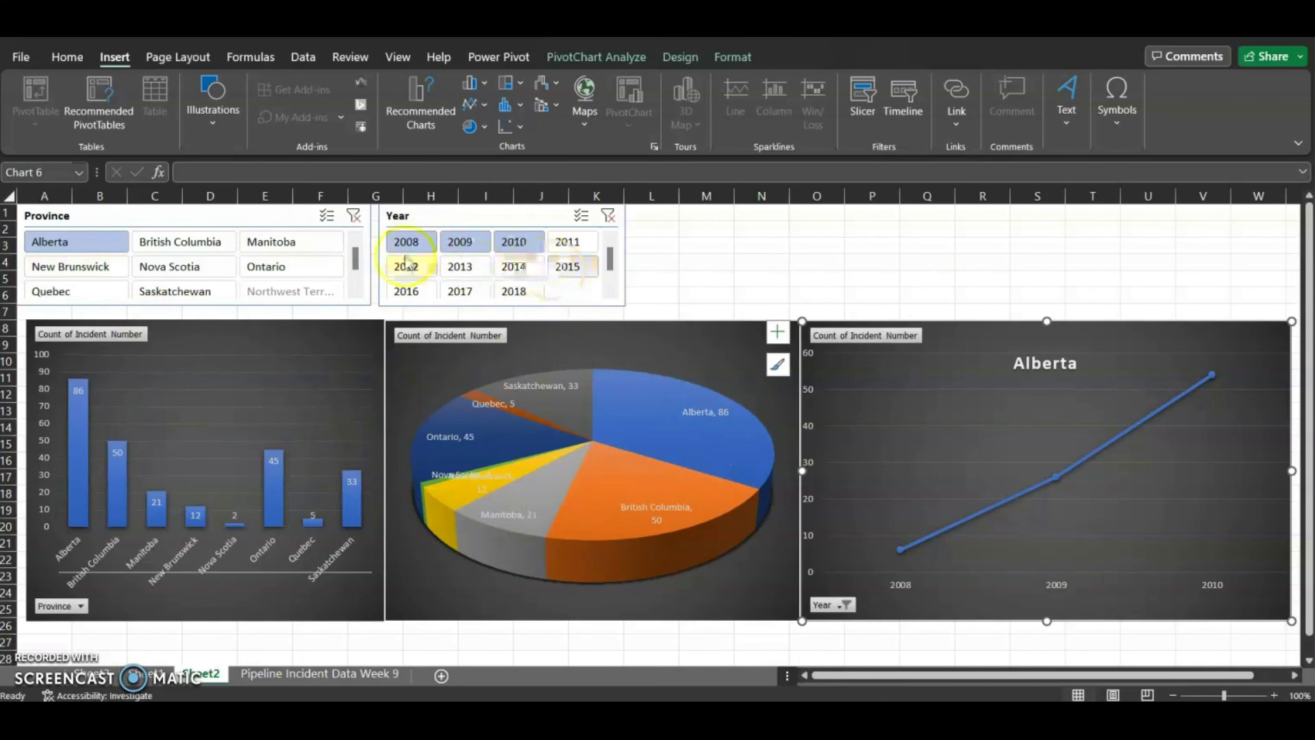
{"action": "left_click", "coordinate": [354, 215]}
{"action": "left_click", "coordinate": [617, 218]}
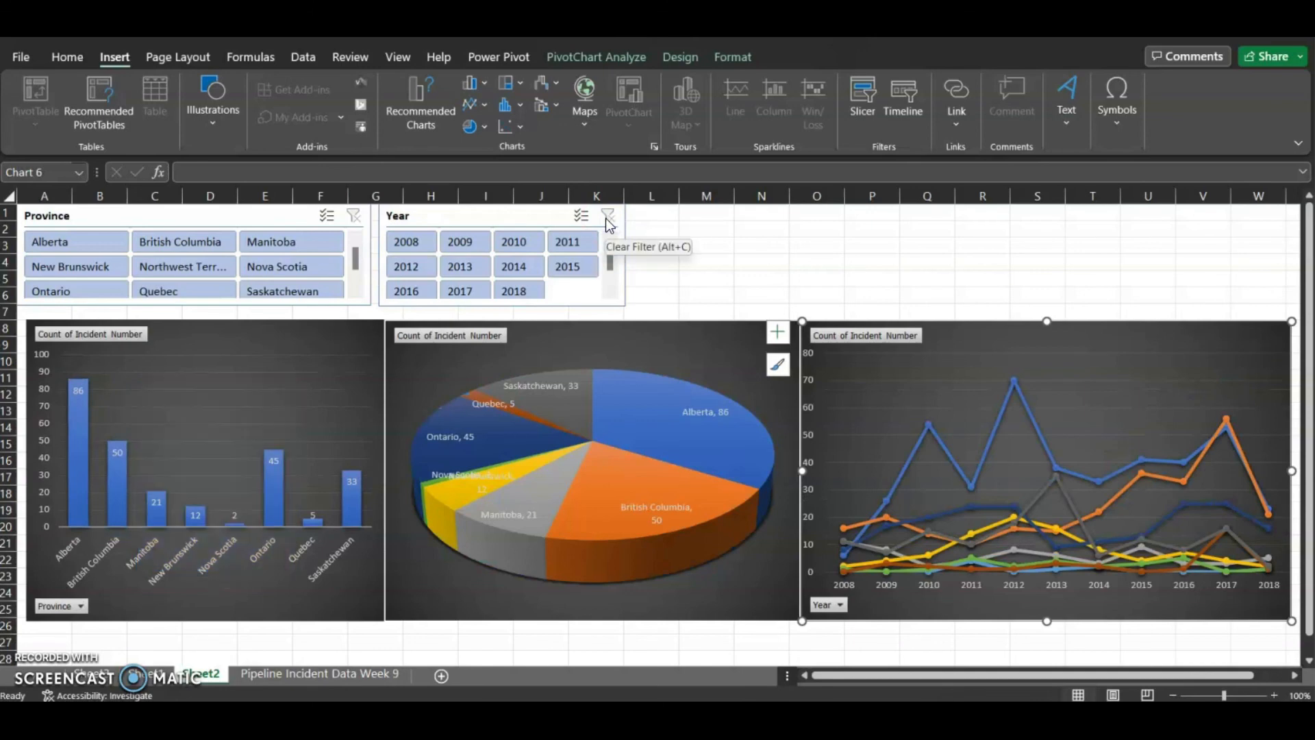
Switch back to the Employees Data workbook
{"action": "left_click", "coordinate": [910, 95]}
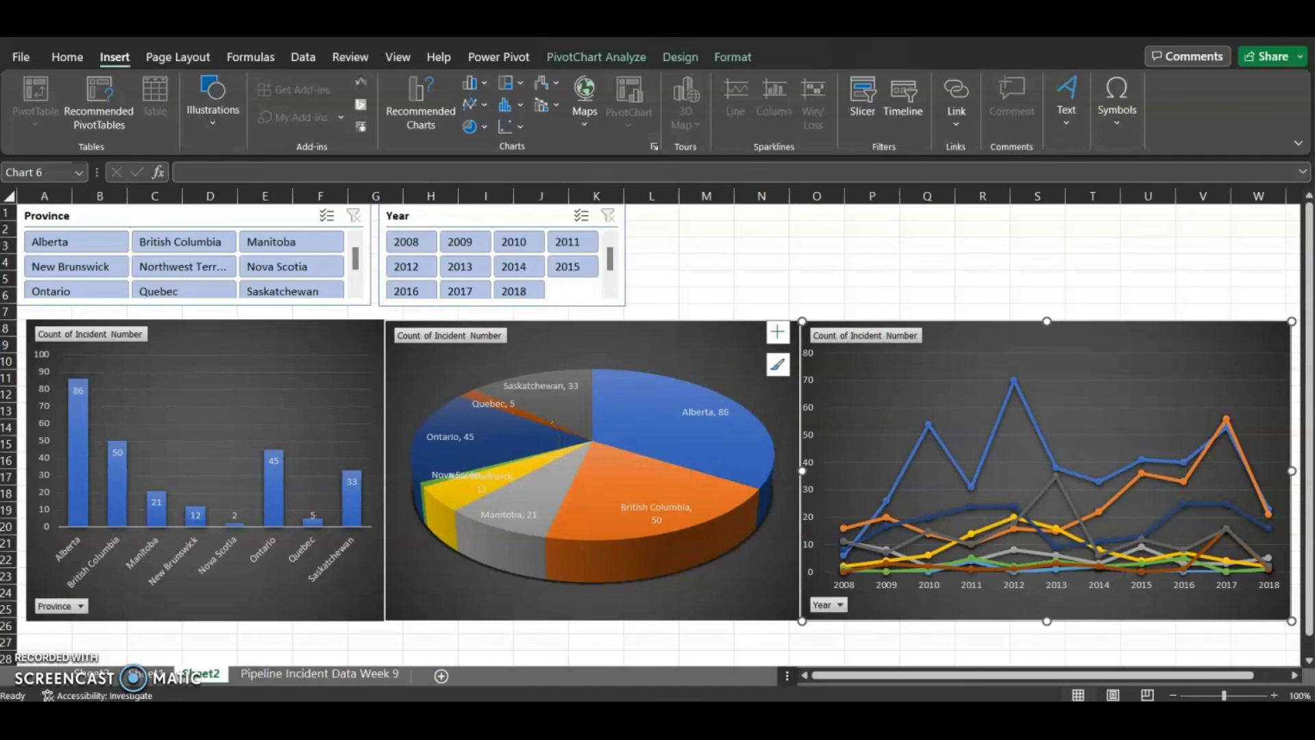
{"action": "left_click", "coordinate": [396, 643]}
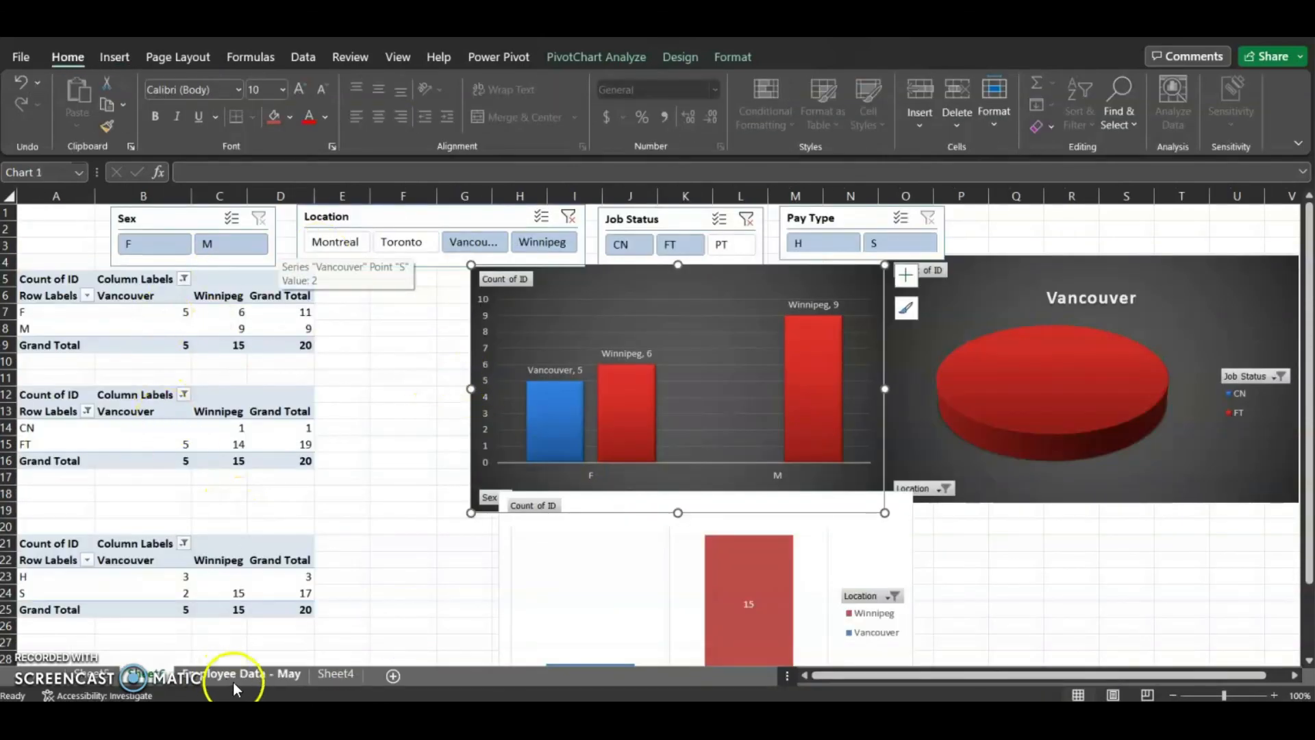
Insert Hire Date and Birth Date timelines from a PivotTable and move them over the chart area
{"action": "left_click", "coordinate": [330, 328]}
{"action": "left_click", "coordinate": [277, 328]}
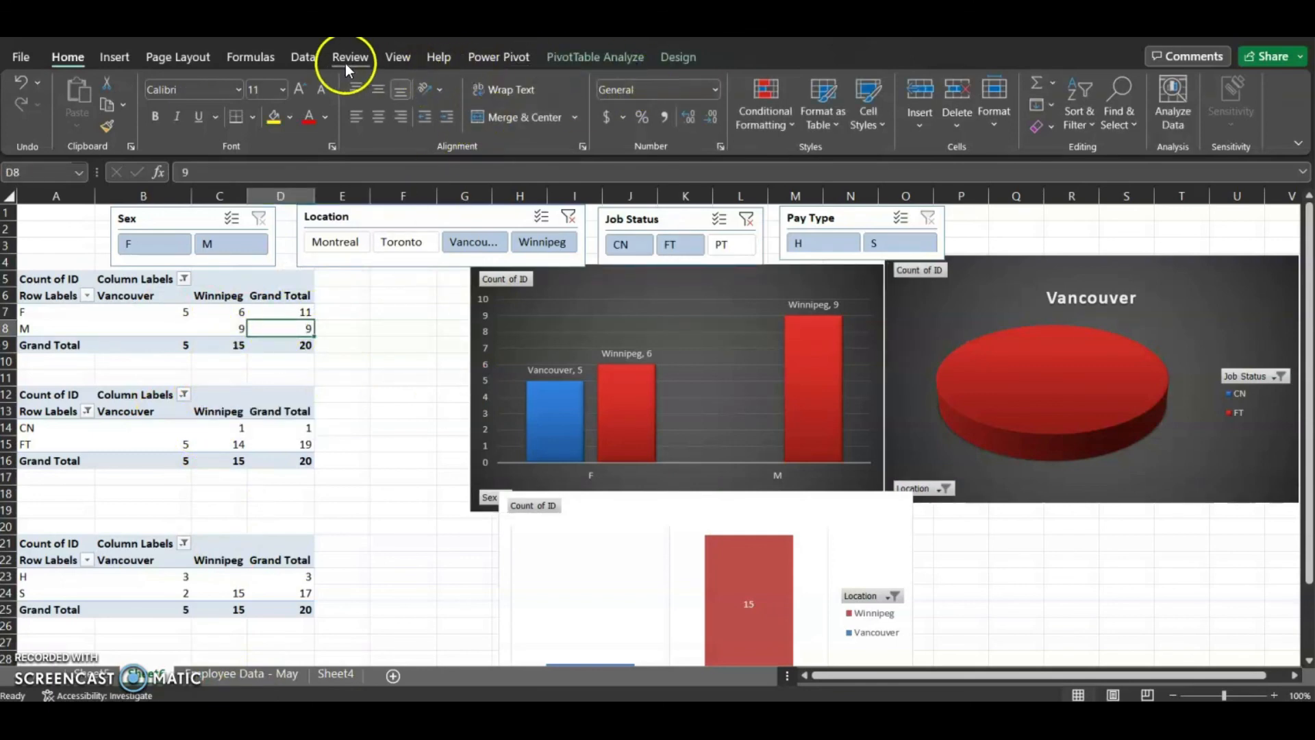
{"action": "left_click", "coordinate": [587, 62]}
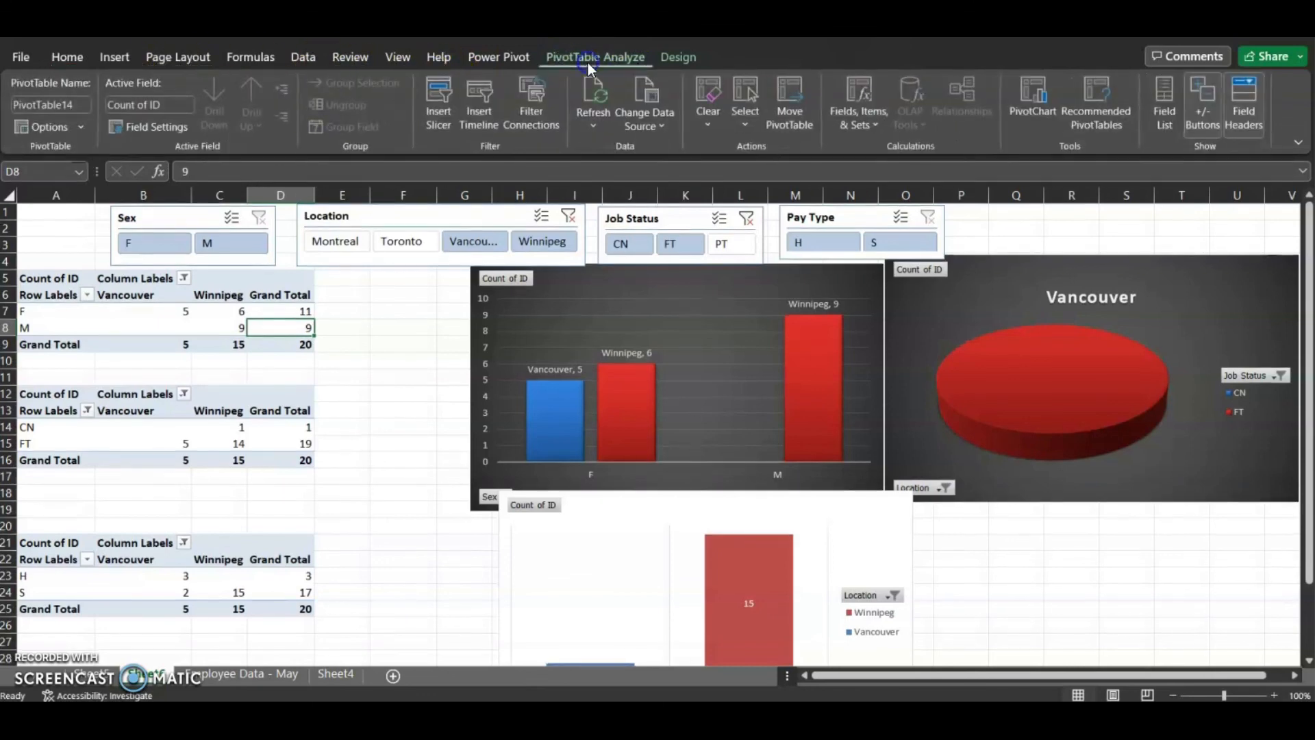
{"action": "left_click", "coordinate": [472, 114]}
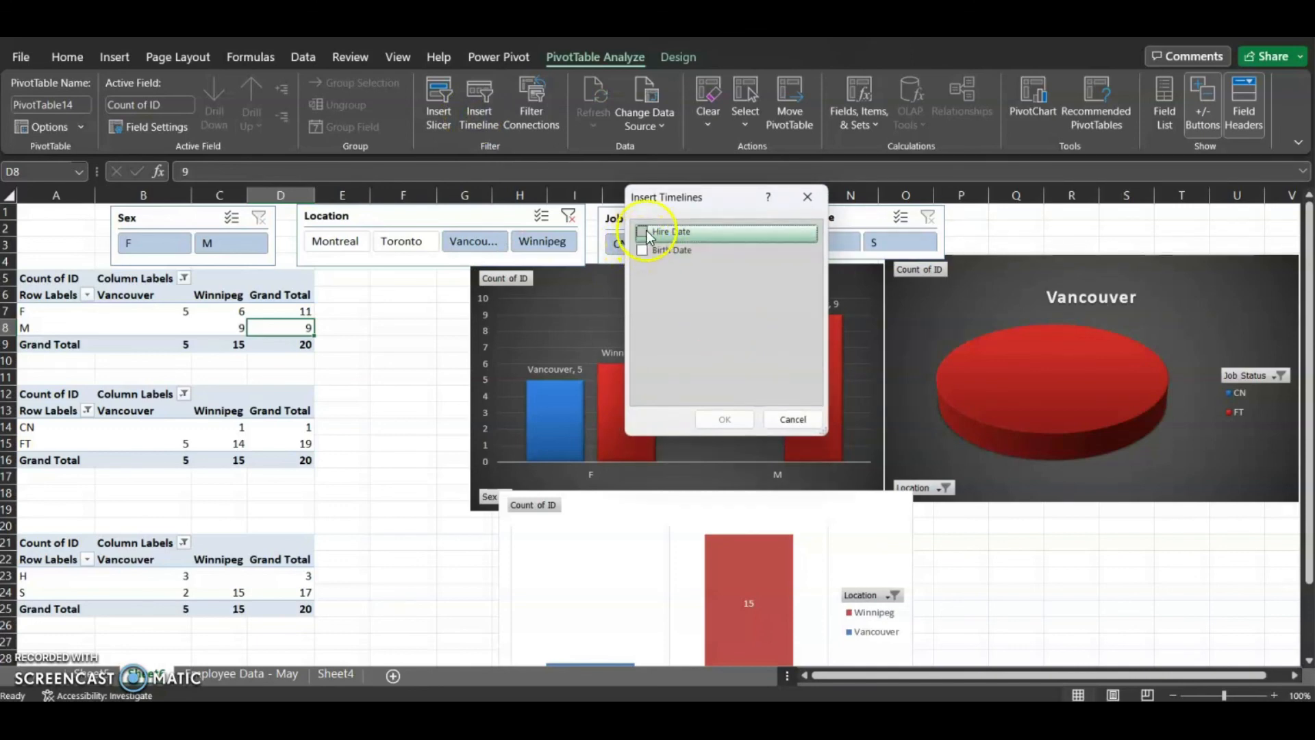
{"action": "left_click", "coordinate": [641, 232]}
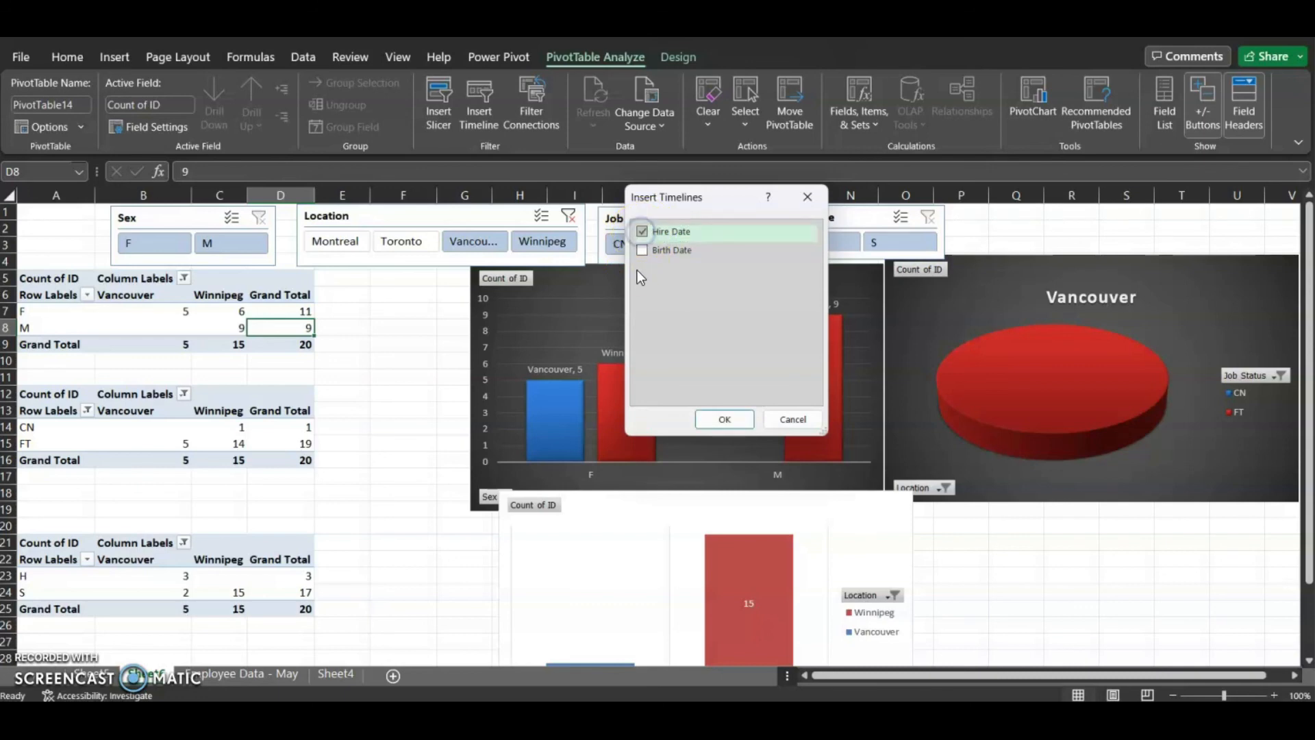
{"action": "left_click", "coordinate": [642, 250]}
{"action": "left_click", "coordinate": [724, 419]}
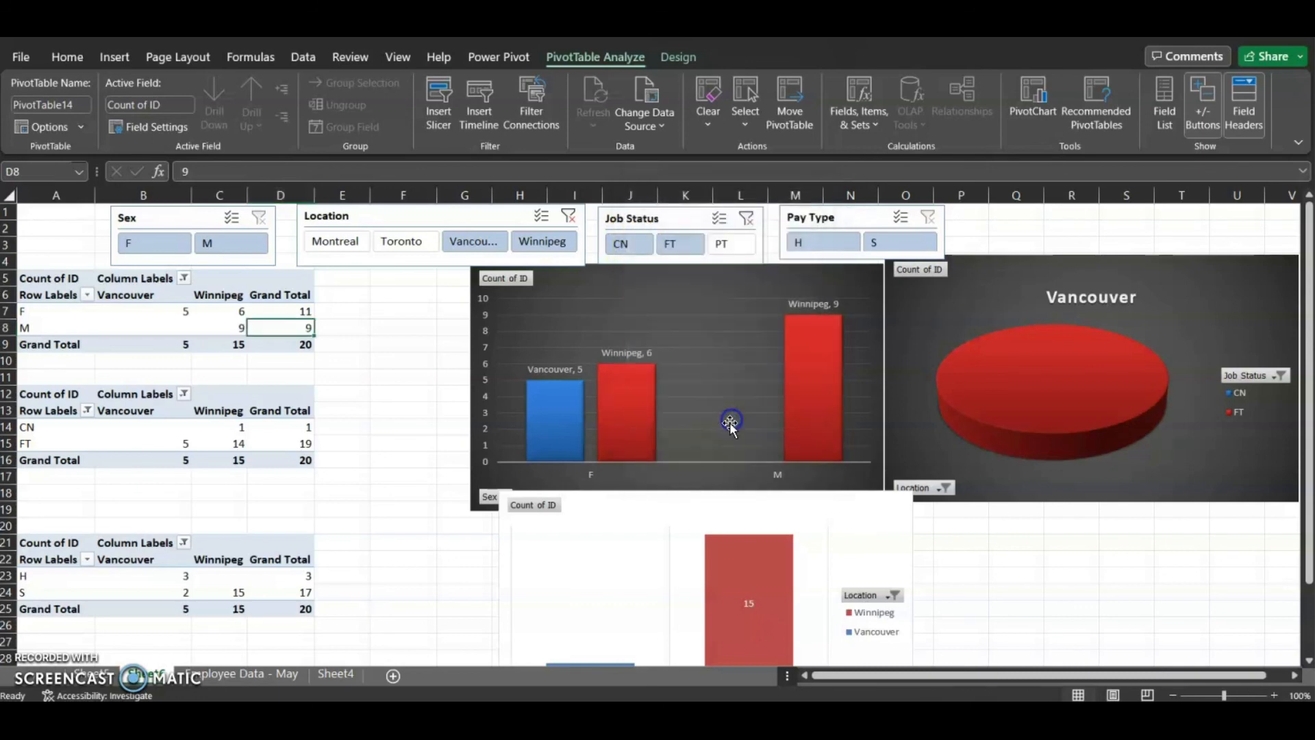
{"action": "left_click_drag", "start_coordinate": [612, 419], "coordinate": [367, 296]}
{"action": "left_click_drag", "start_coordinate": [640, 374], "coordinate": [729, 289]}
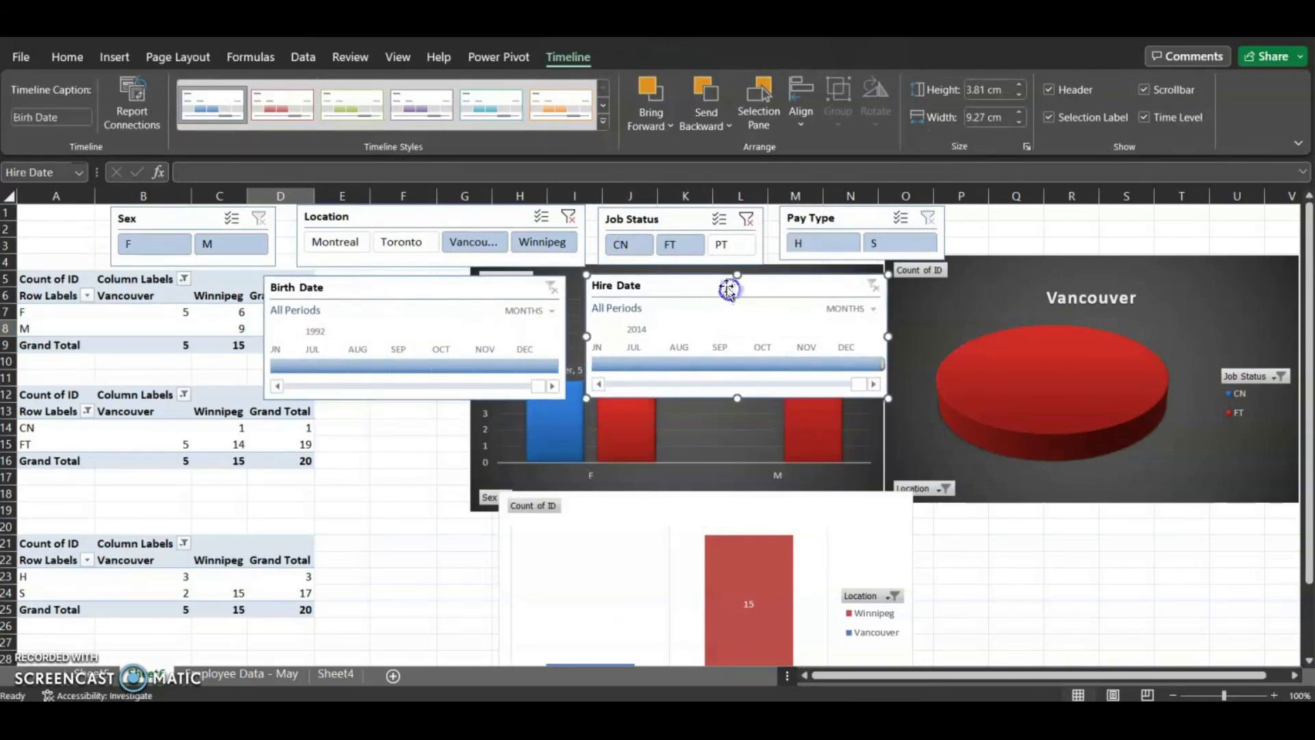
Switch the Hire Date timeline to years and select the period 2005 to 2010
{"action": "left_click", "coordinate": [876, 310]}
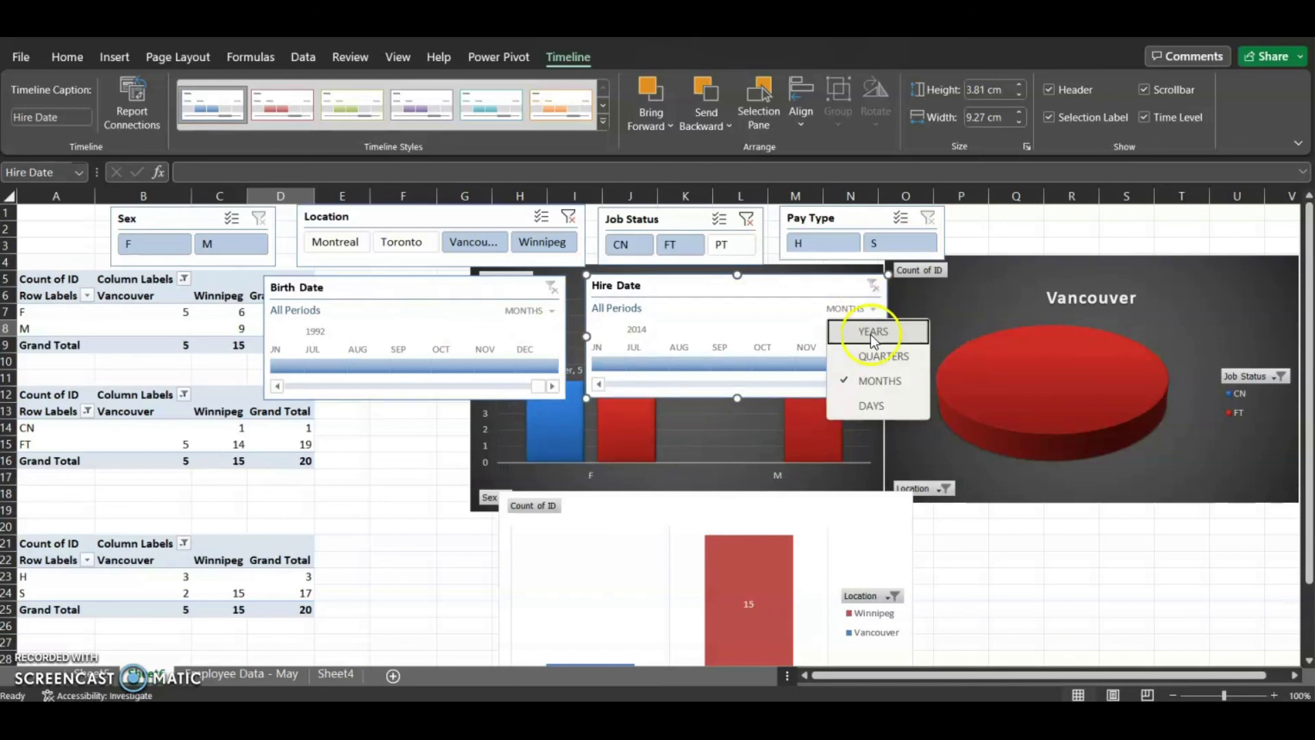
{"action": "left_click", "coordinate": [871, 334]}
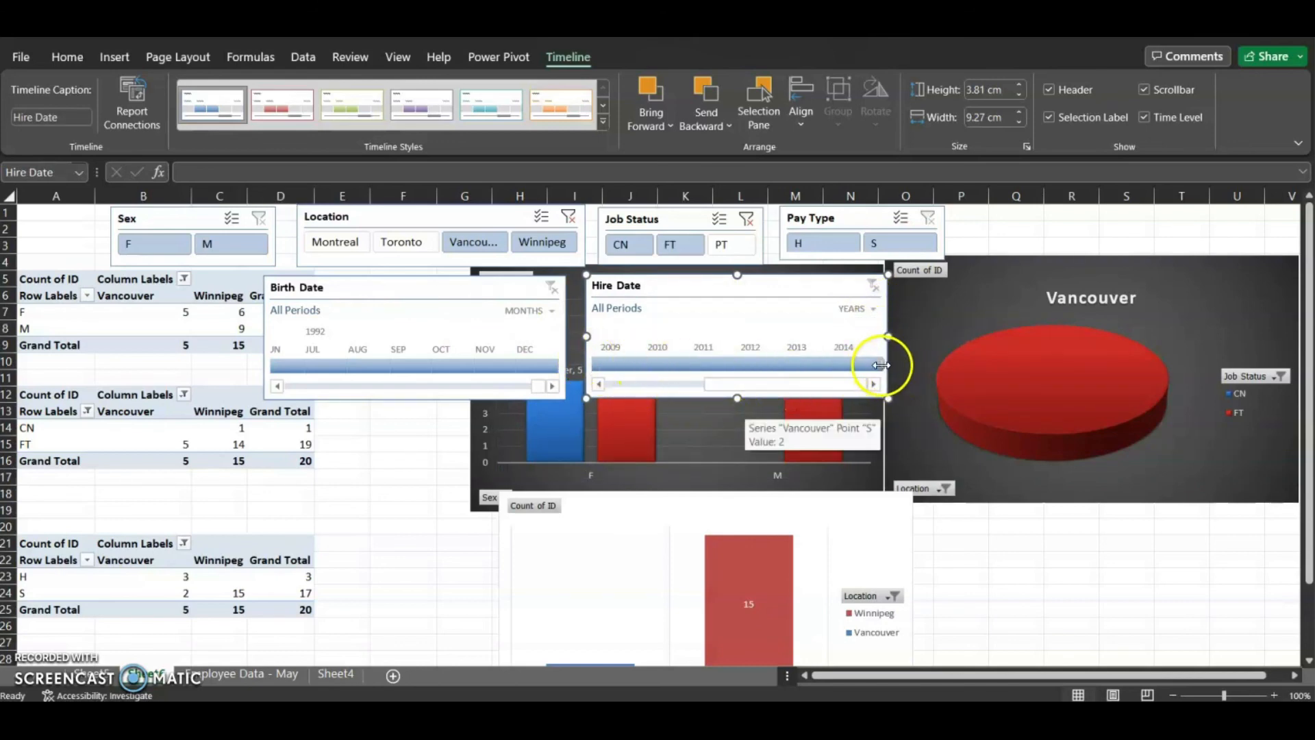
{"action": "left_click", "coordinate": [854, 310]}
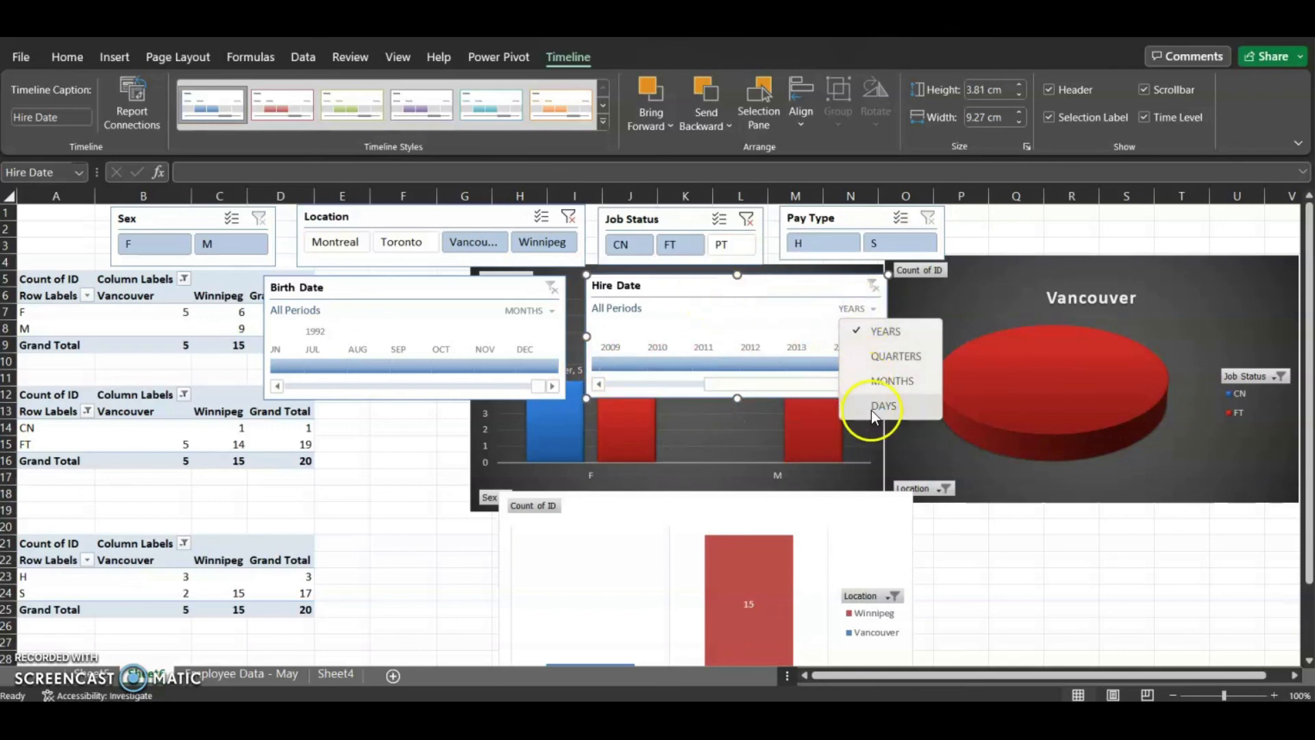
{"action": "left_click", "coordinate": [781, 288]}
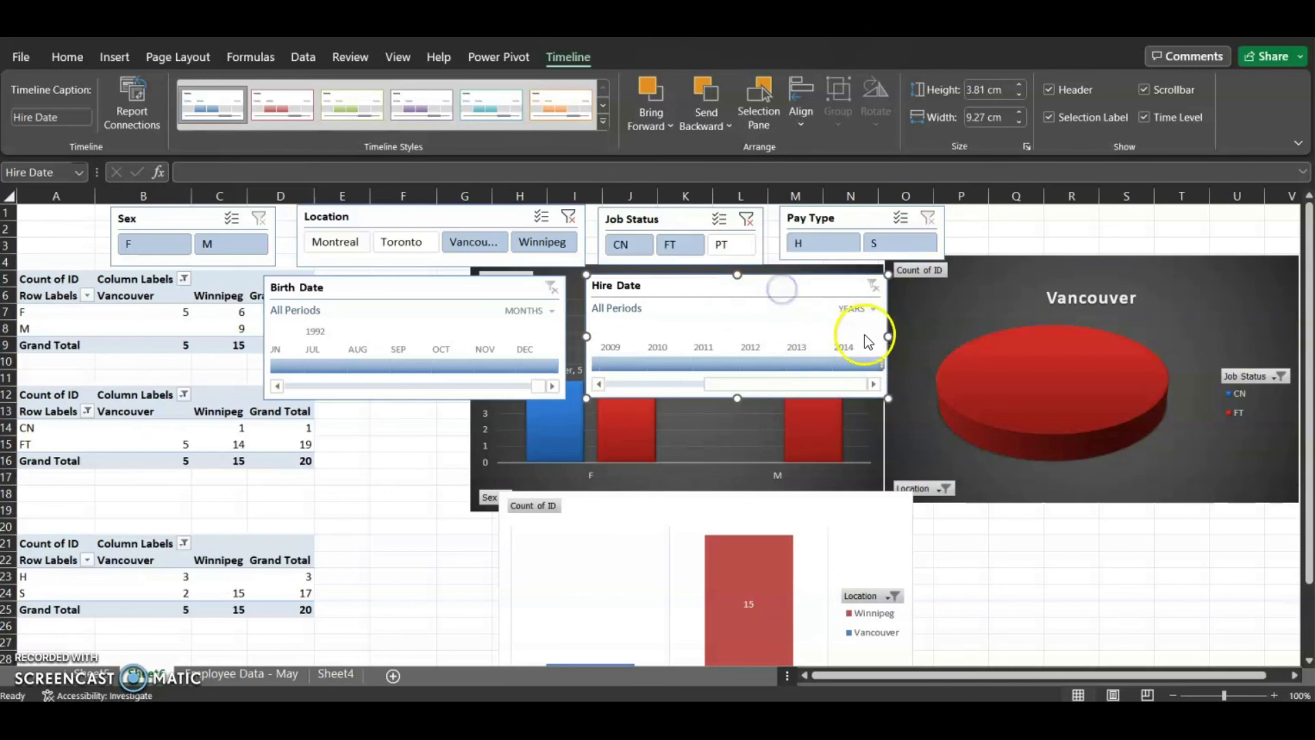
{"action": "left_click_drag", "start_coordinate": [880, 363], "coordinate": [686, 363]}
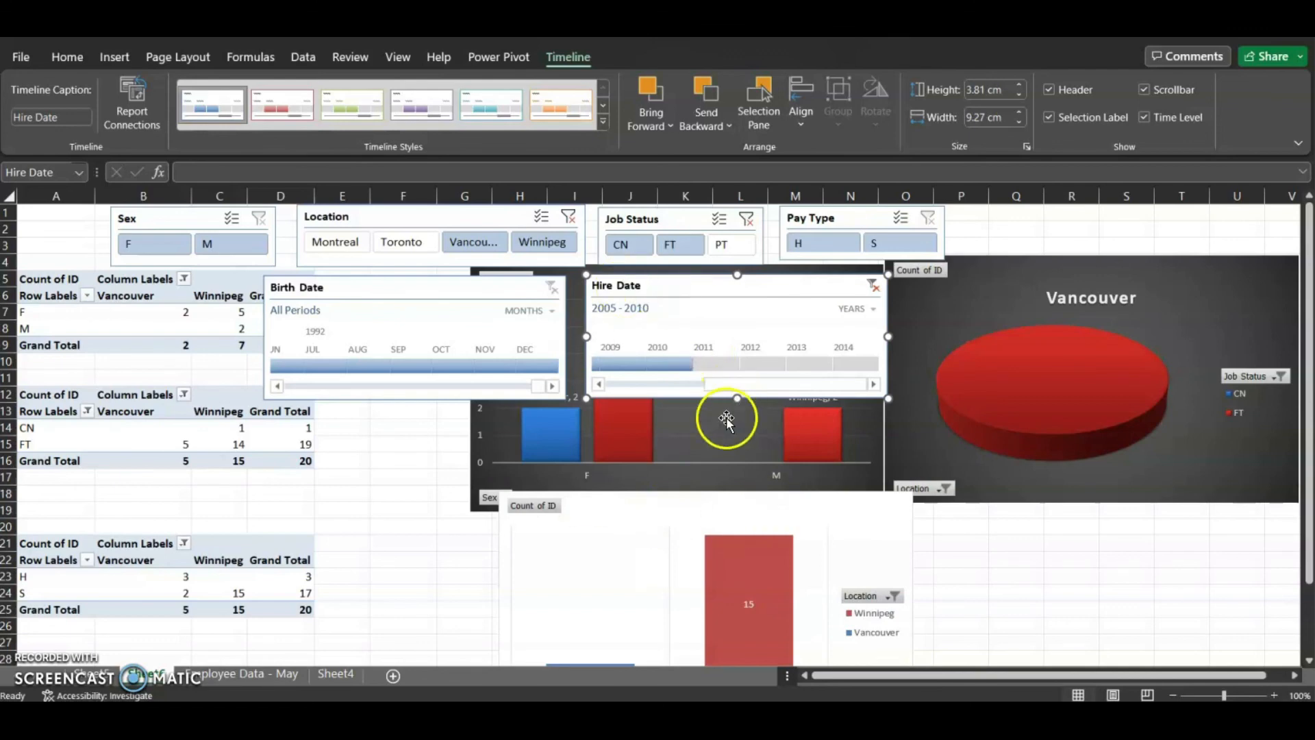
Connect the Hire Date timeline to all PivotTables, PivotTable7 through PivotTable16
{"action": "left_click", "coordinate": [133, 94]}
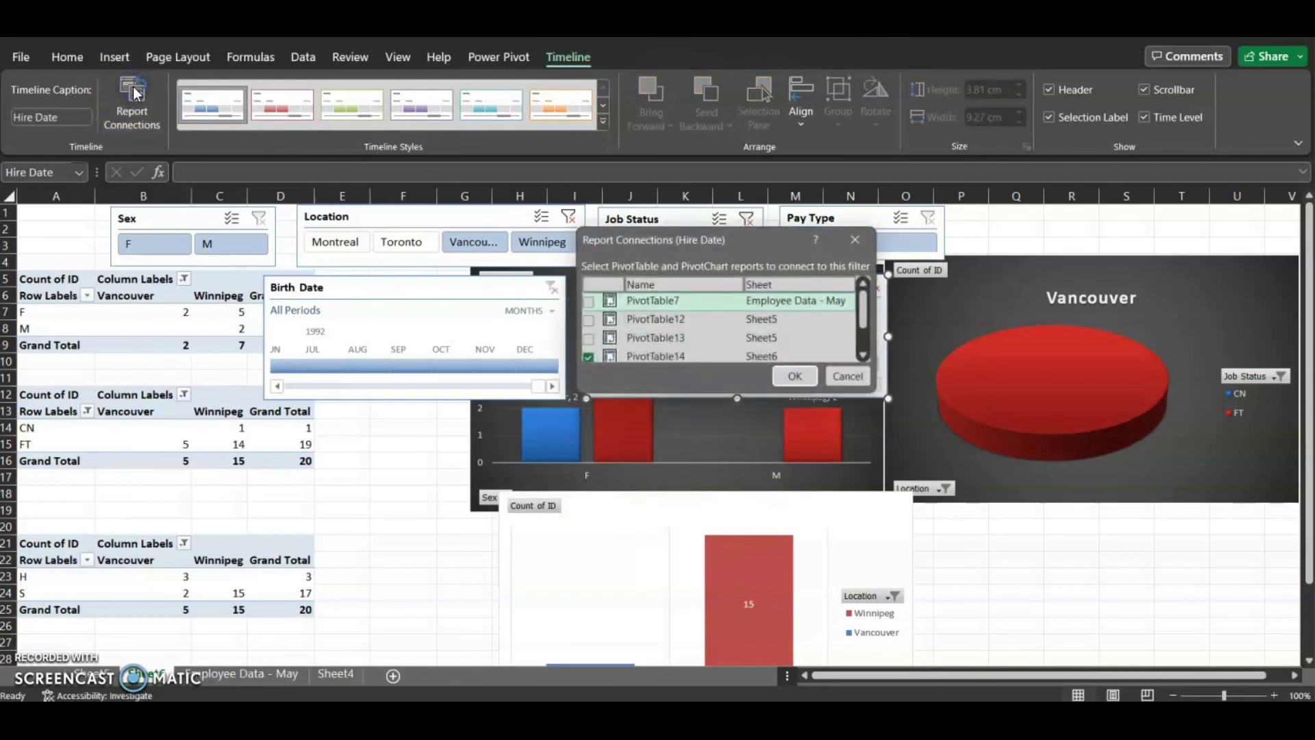
{"action": "left_click", "coordinate": [588, 301]}
{"action": "left_click", "coordinate": [588, 319]}
{"action": "left_click", "coordinate": [589, 338]}
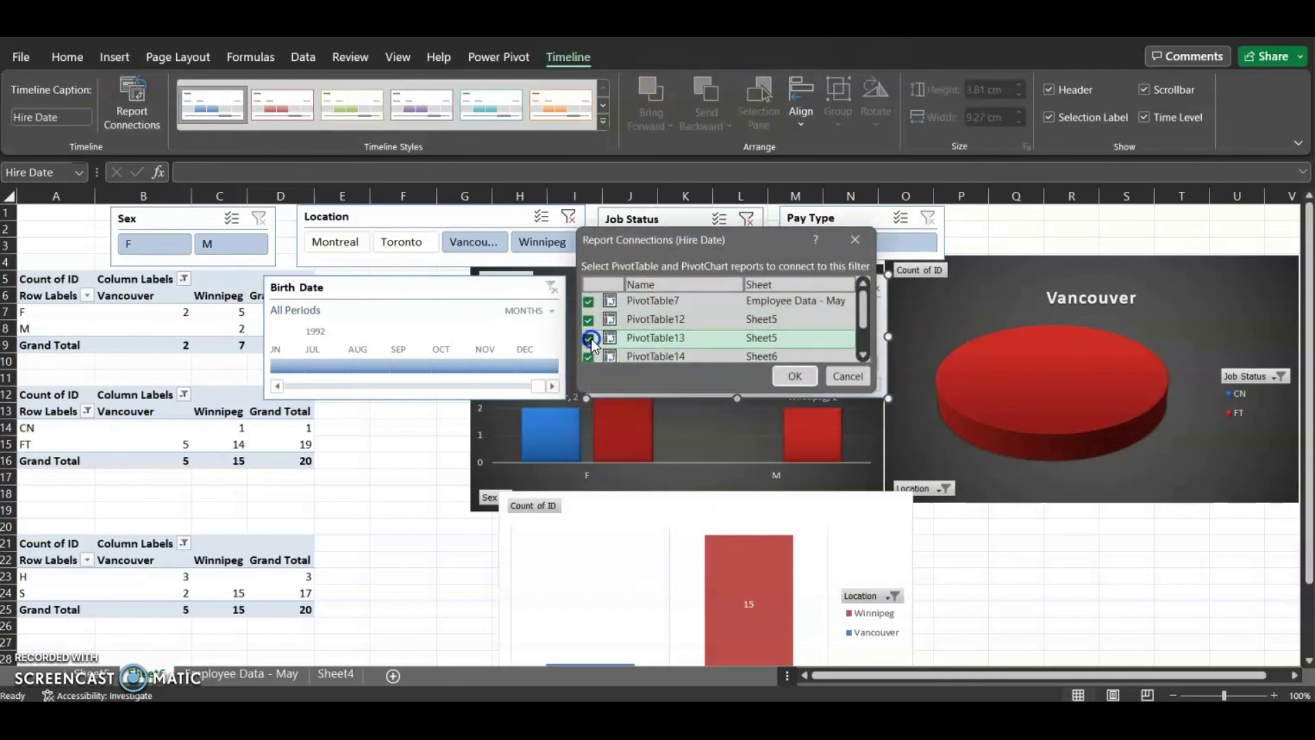
{"action": "scroll", "coordinate": [591, 348], "scroll_direction": "down", "scroll_amount": 1}
{"action": "left_click", "coordinate": [590, 334]}
{"action": "left_click", "coordinate": [591, 351]}
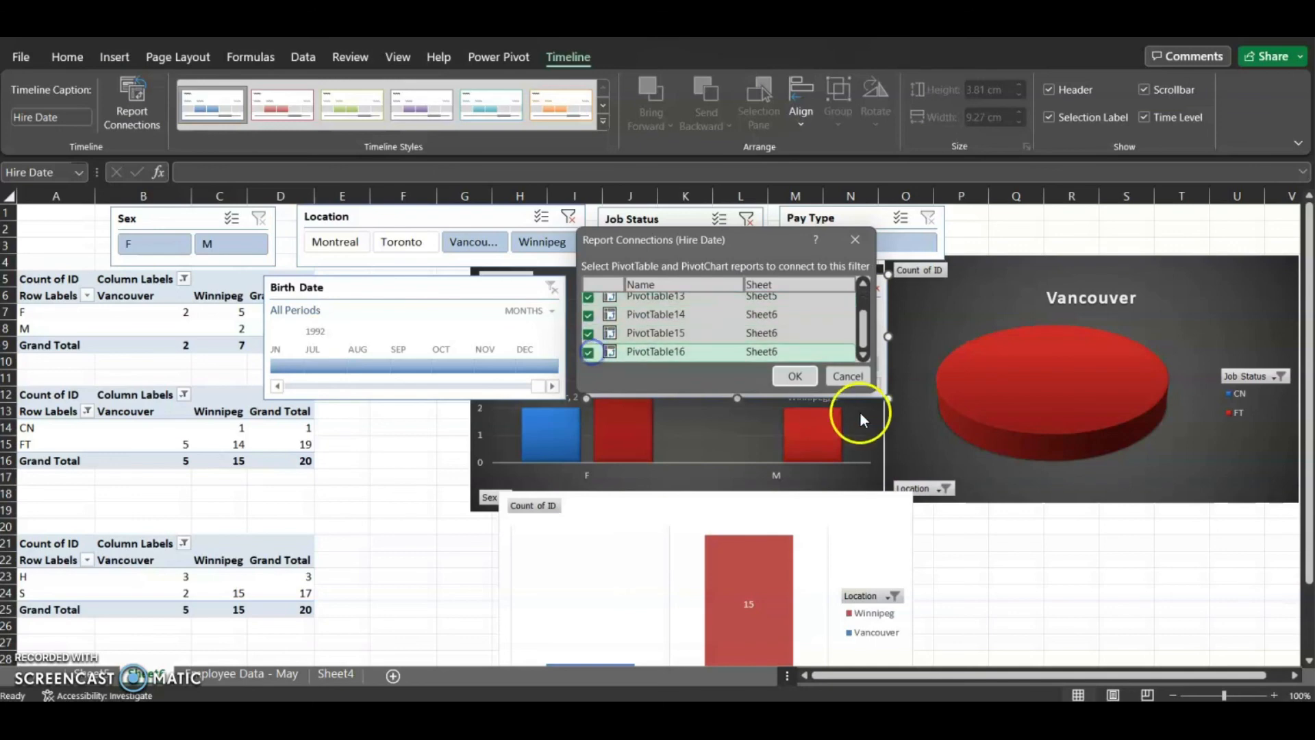
{"action": "left_click", "coordinate": [796, 376]}
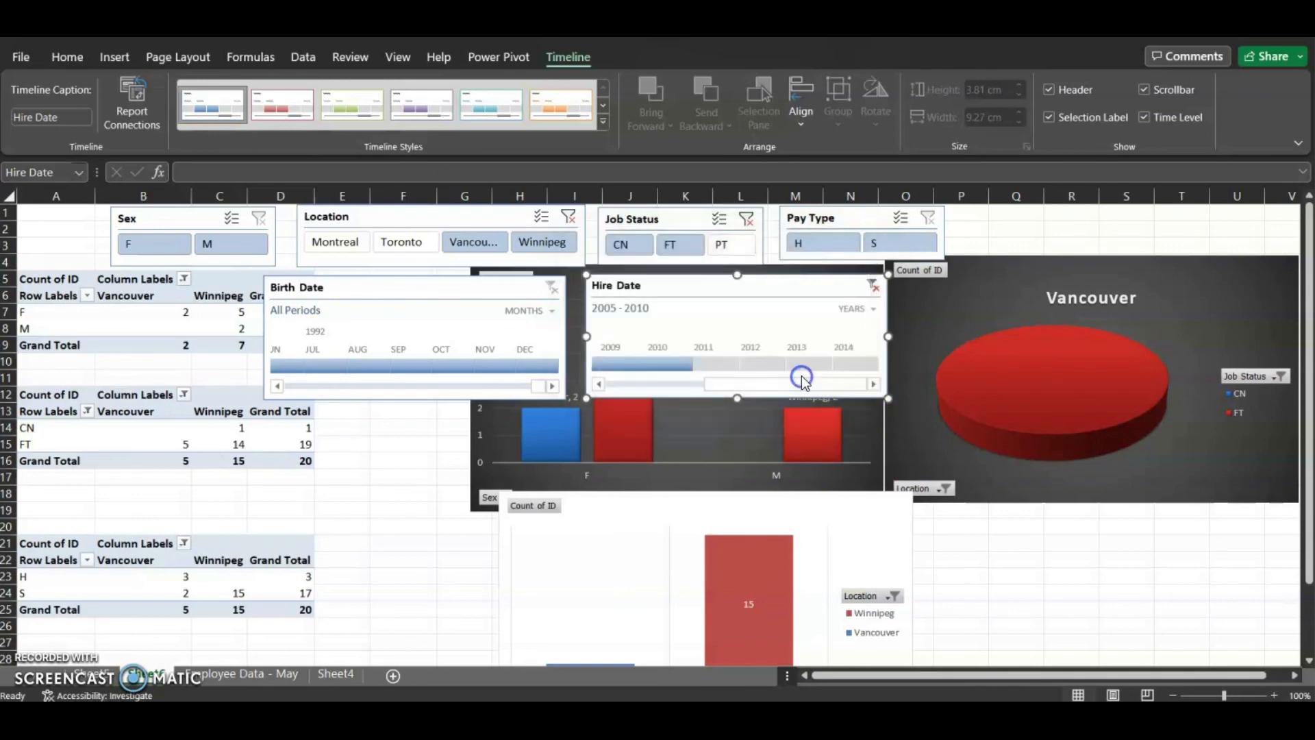
Clear the Hire Date timeline filter and reposition both timelines over the PivotTables
{"action": "left_click", "coordinate": [875, 288]}
{"action": "left_click_drag", "start_coordinate": [397, 294], "coordinate": [228, 382]}
{"action": "left_click_drag", "start_coordinate": [770, 294], "coordinate": [353, 257]}
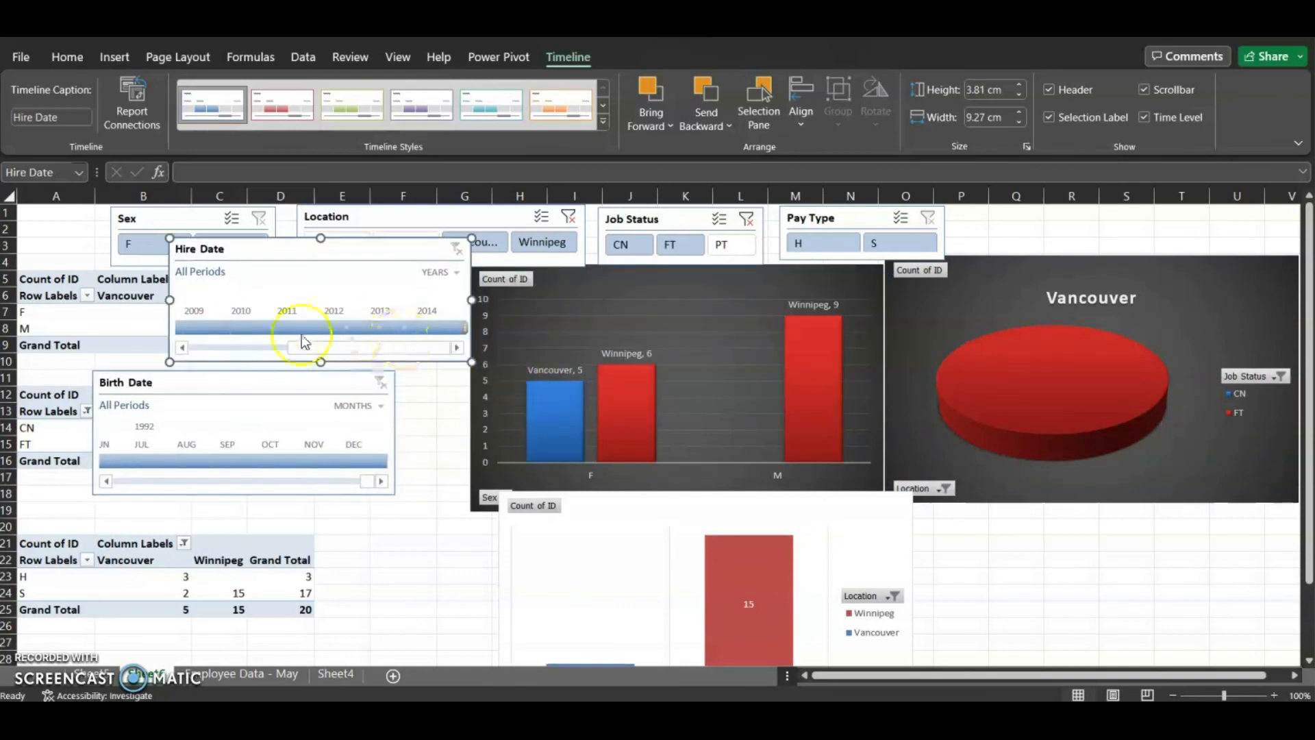
Filter the Hire Date timeline to 2005 through 2008 and scroll its year bar
{"action": "mouse_move", "coordinate": [344, 352]}
{"action": "left_mouse_down"}
{"action": "mouse_move", "coordinate": [217, 352]}
{"action": "mouse_move", "coordinate": [435, 350]}
{"action": "mouse_move", "coordinate": [425, 327]}
{"action": "mouse_move", "coordinate": [284, 327]}
{"action": "left_mouse_up"}
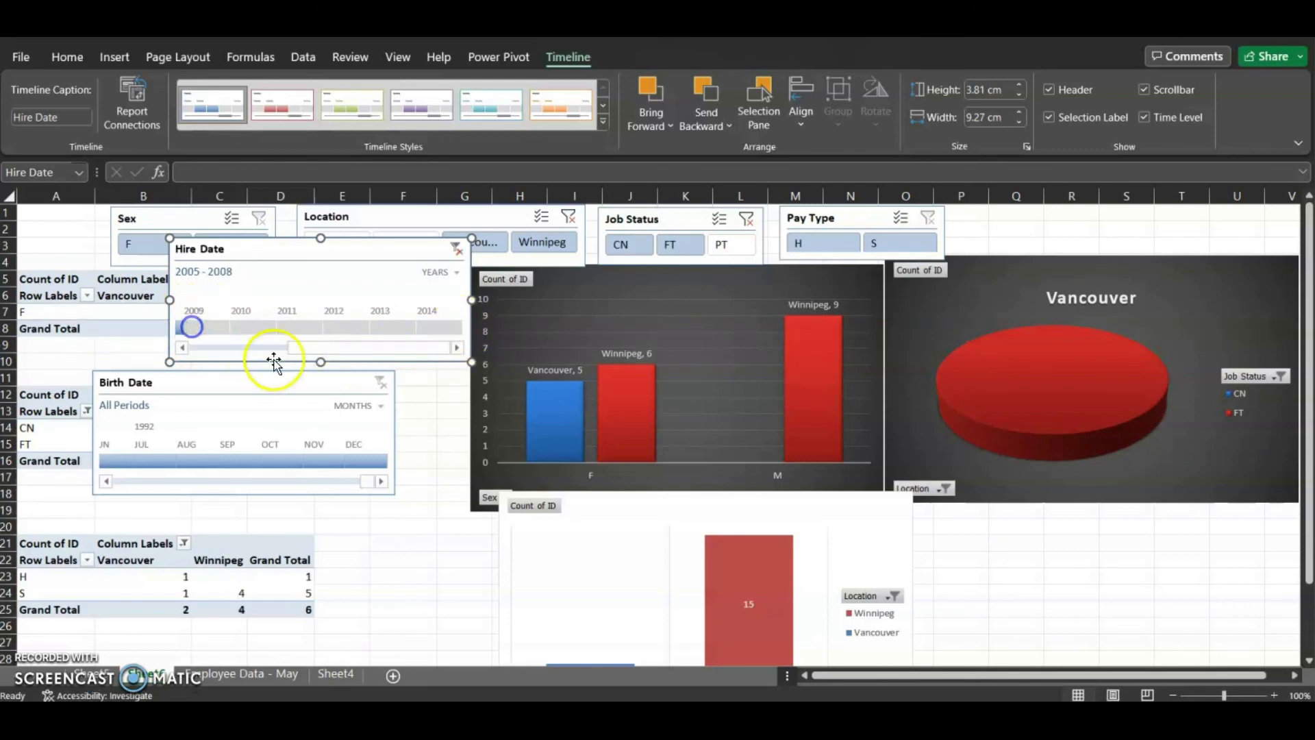
{"action": "left_click_drag", "start_coordinate": [322, 348], "coordinate": [233, 355]}
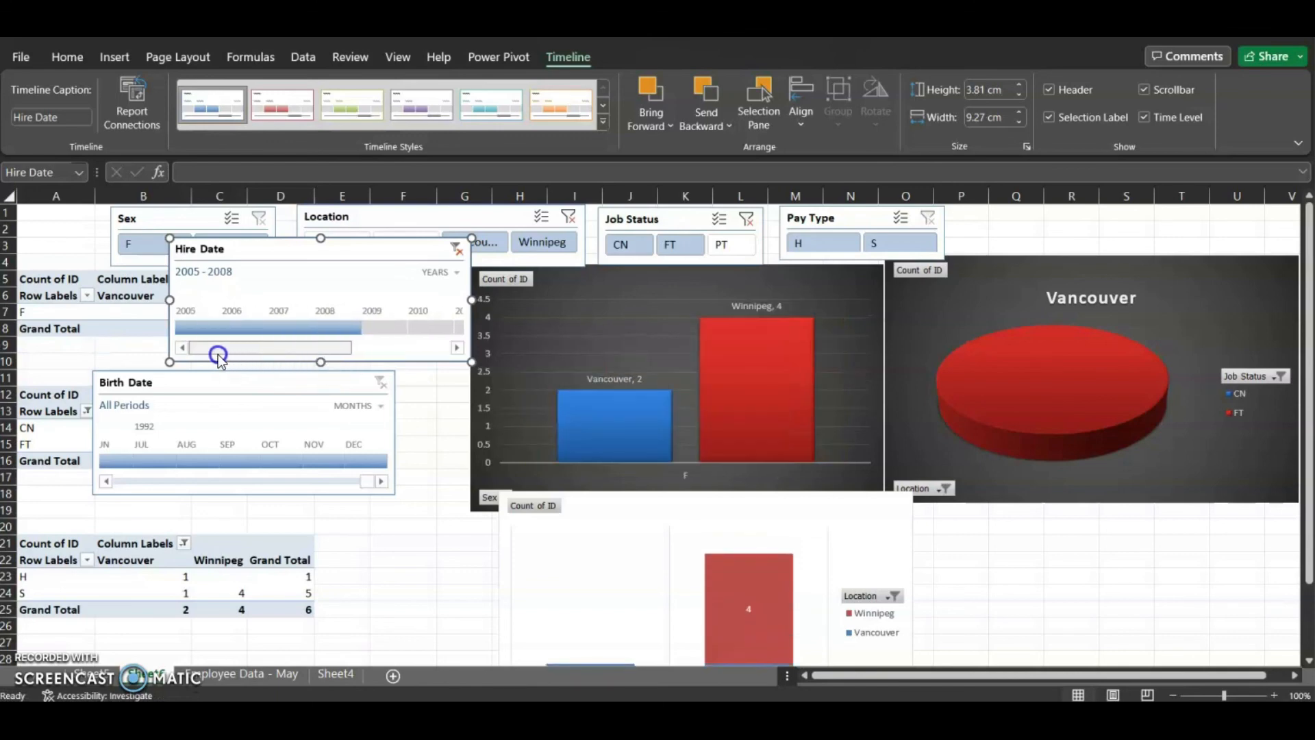